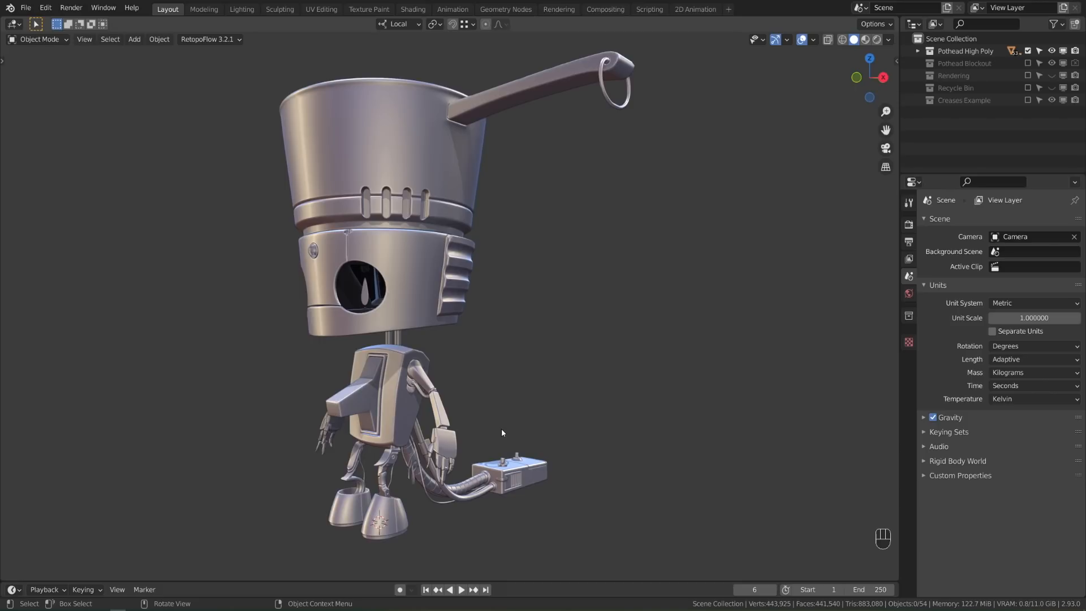
# Exclude the Pothead High Poly collection so the robot disappears and the viewport is empty
pyautogui.moveTo(502, 433); pyautogui.dragTo(506, 433, button='middle')
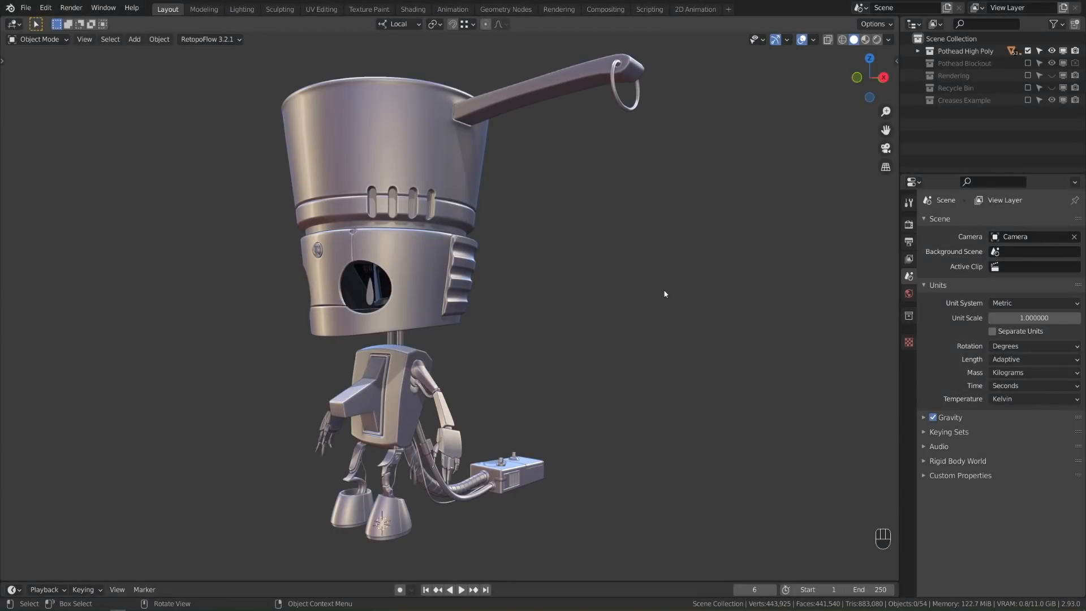
pyautogui.click(1028, 51)
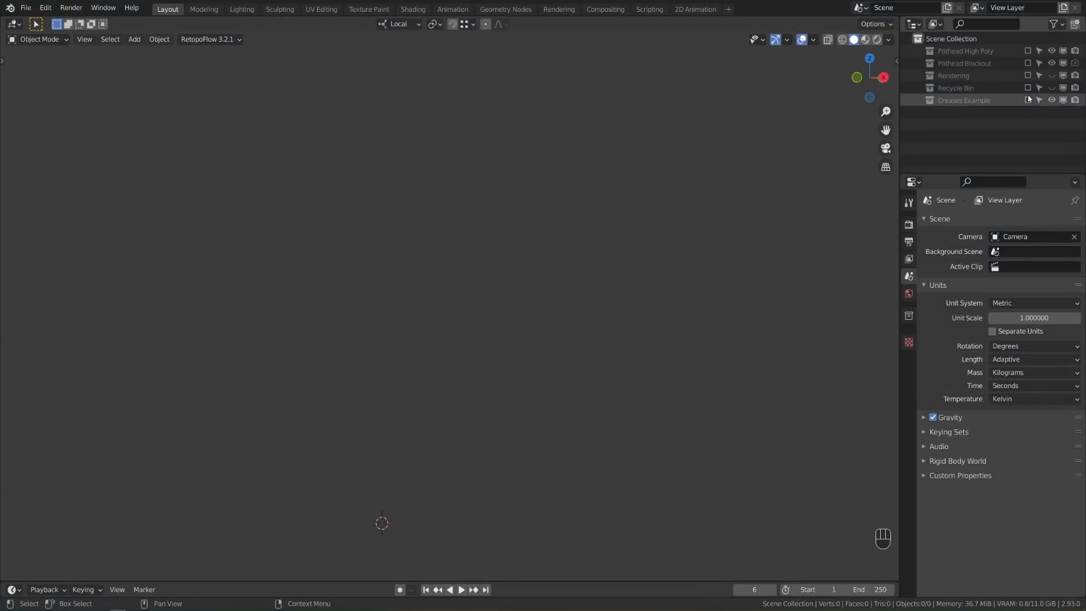
# Enable the Creases Example collection and give its Cube a level-2 Subdivision with Ctrl+2
pyautogui.click(1027, 100)
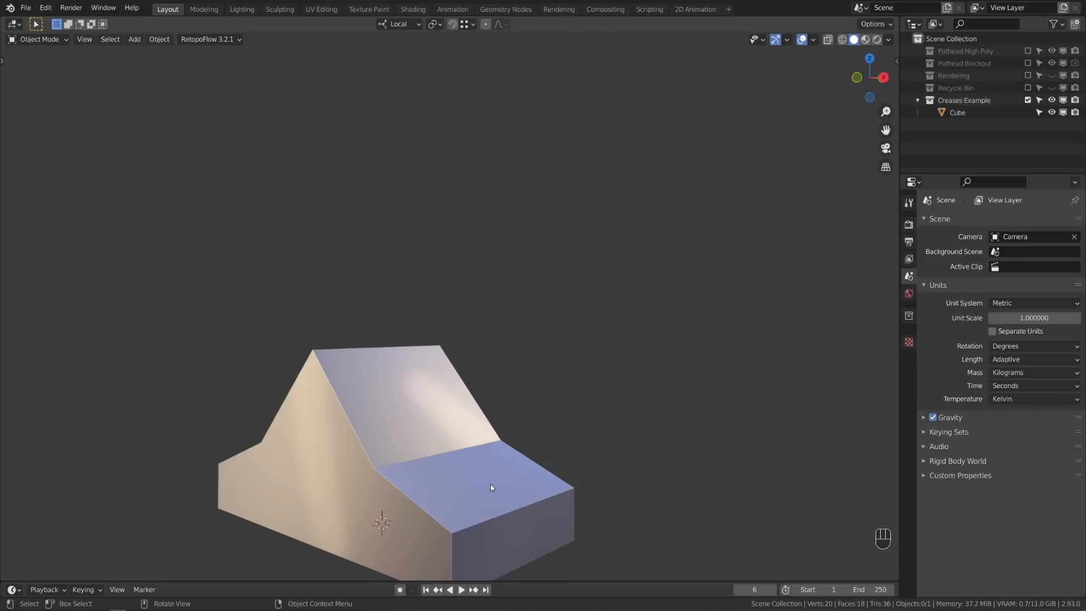
pyautogui.keyDown('shift'); pyautogui.moveTo(491, 485); pyautogui.dragTo(560, 432, button='middle'); pyautogui.keyUp('shift')
pyautogui.click(557, 423)
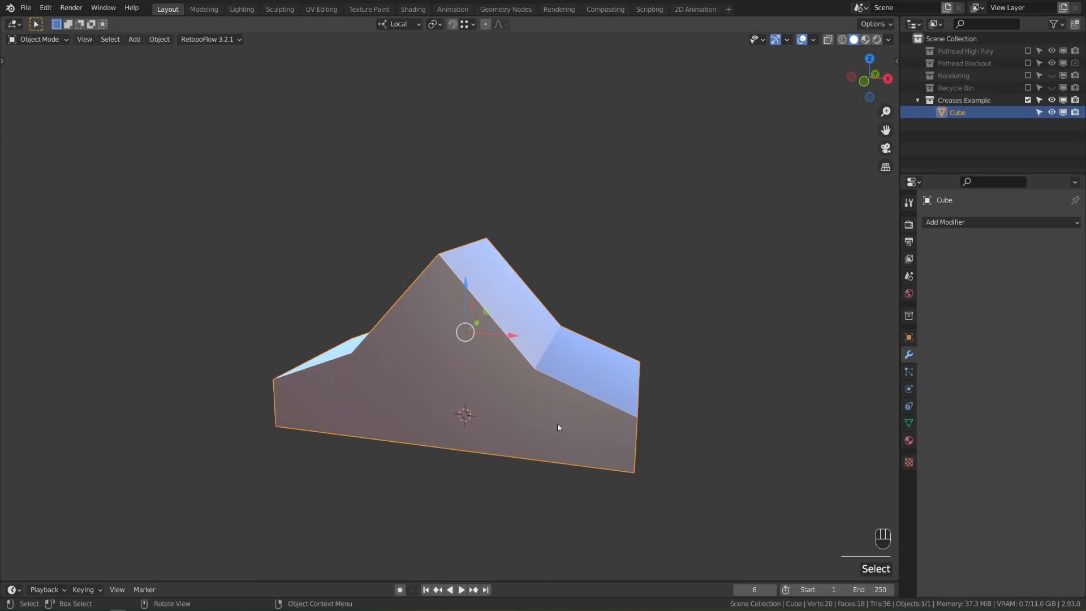
pyautogui.press('ctrl')
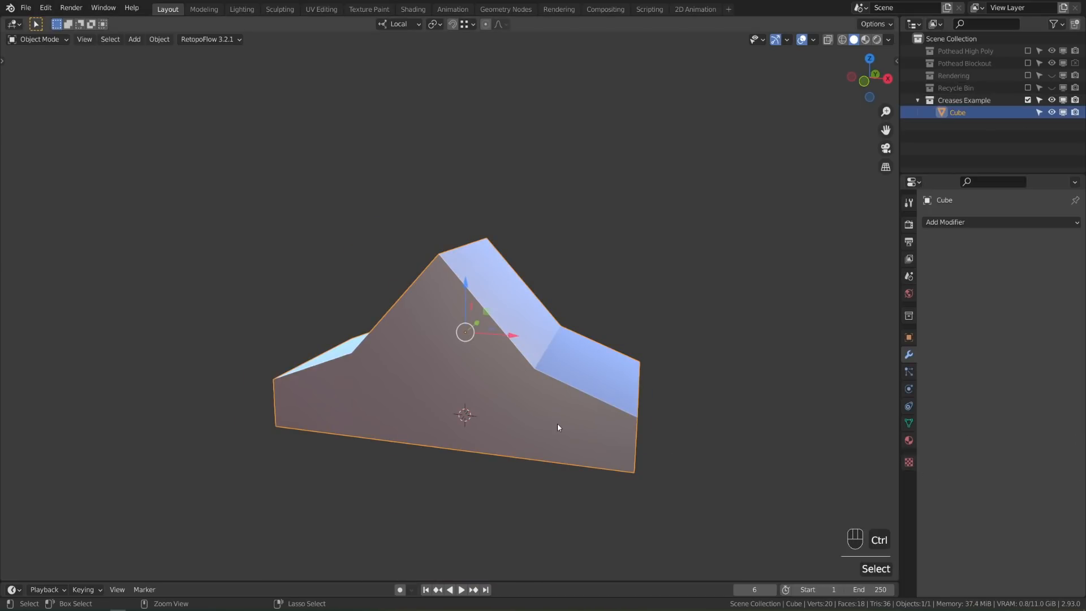
pyautogui.hotkey('ctrl', '2')
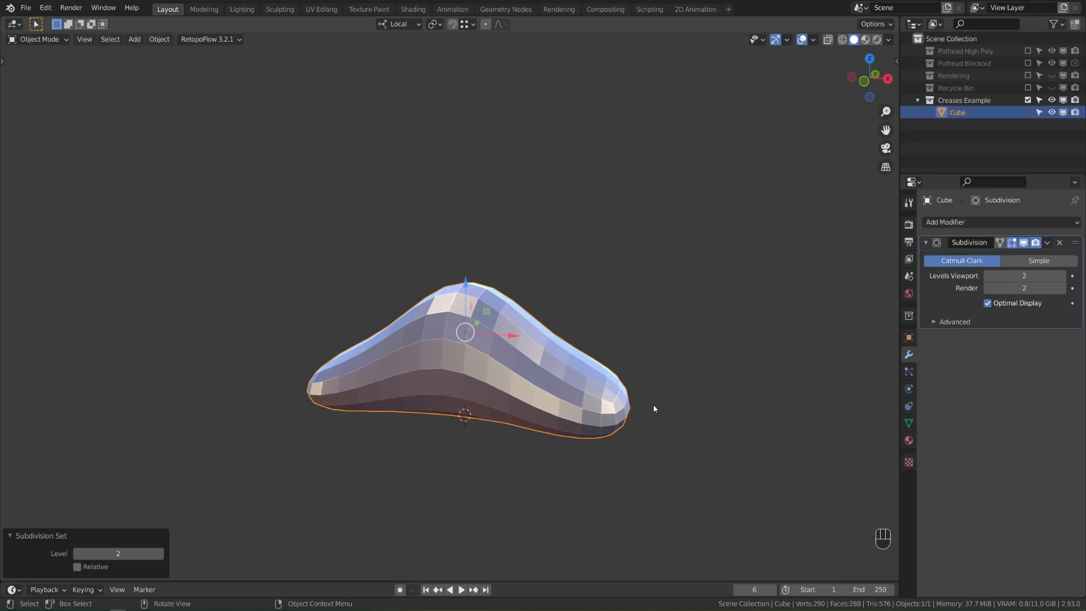
# Duplicate the subdivided cube and offset the copy about 41 cm along X
pyautogui.moveTo(663, 418); pyautogui.dragTo(632, 395, button='middle')
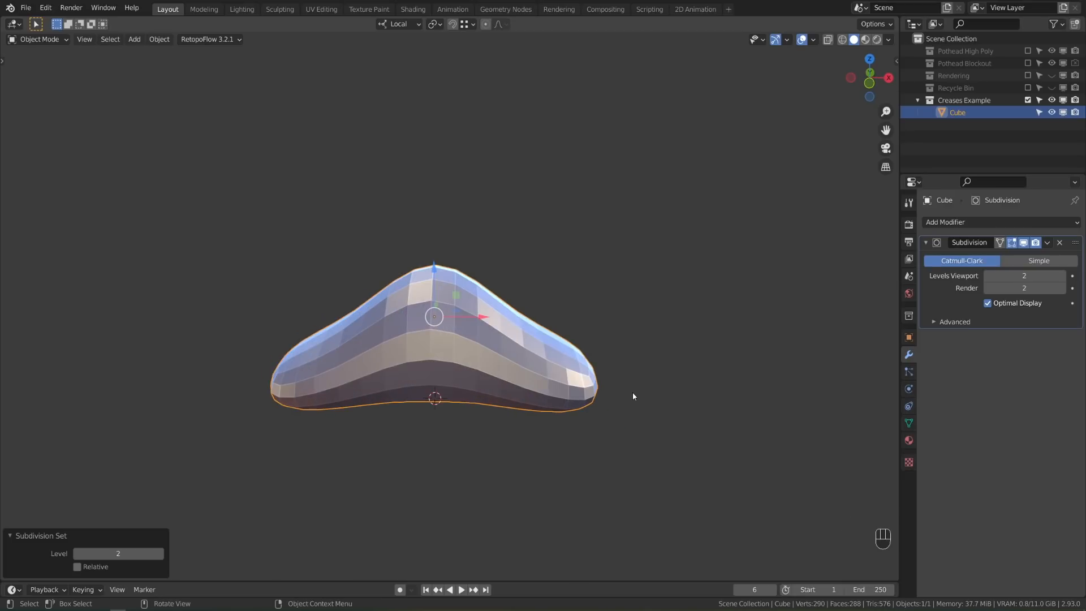
pyautogui.press('shift')
pyautogui.hotkey('shift', 'd')
pyautogui.press('x')
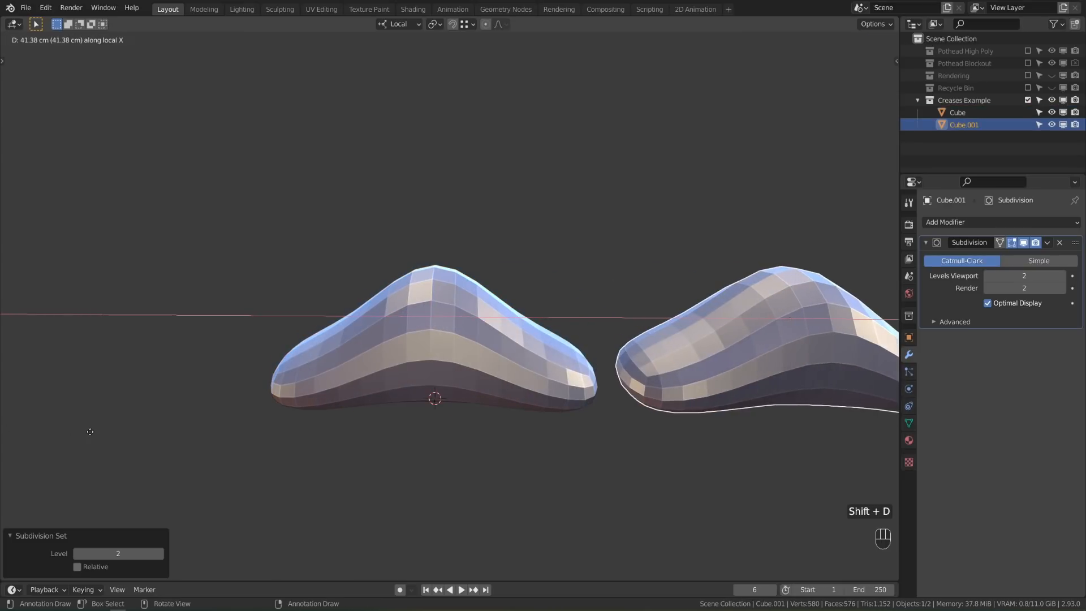
pyautogui.click(88, 436)
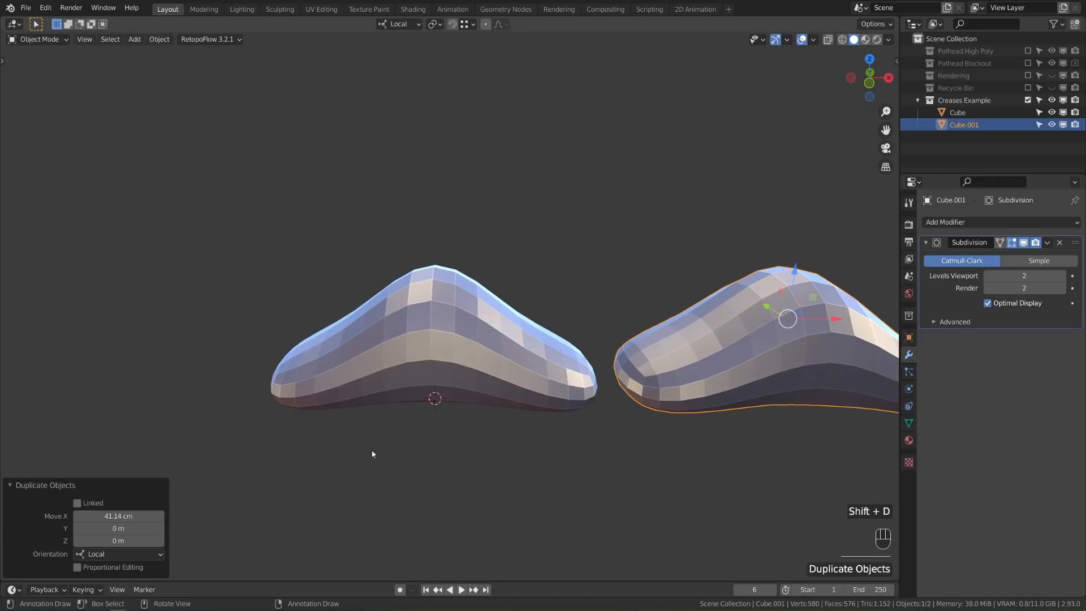
# Reselect the original Cube and enter Edit Mode on its mesh
pyautogui.click(437, 351)
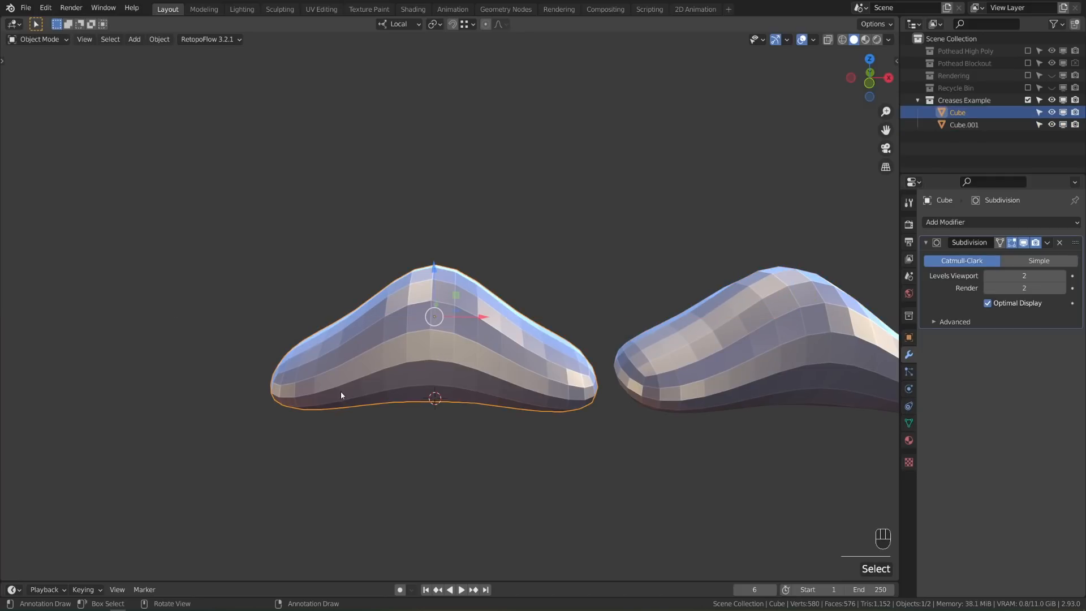
pyautogui.press('Tab')
pyautogui.moveTo(340, 394); pyautogui.dragTo(552, 402, button='middle')
pyautogui.scroll(1, 551, 401)
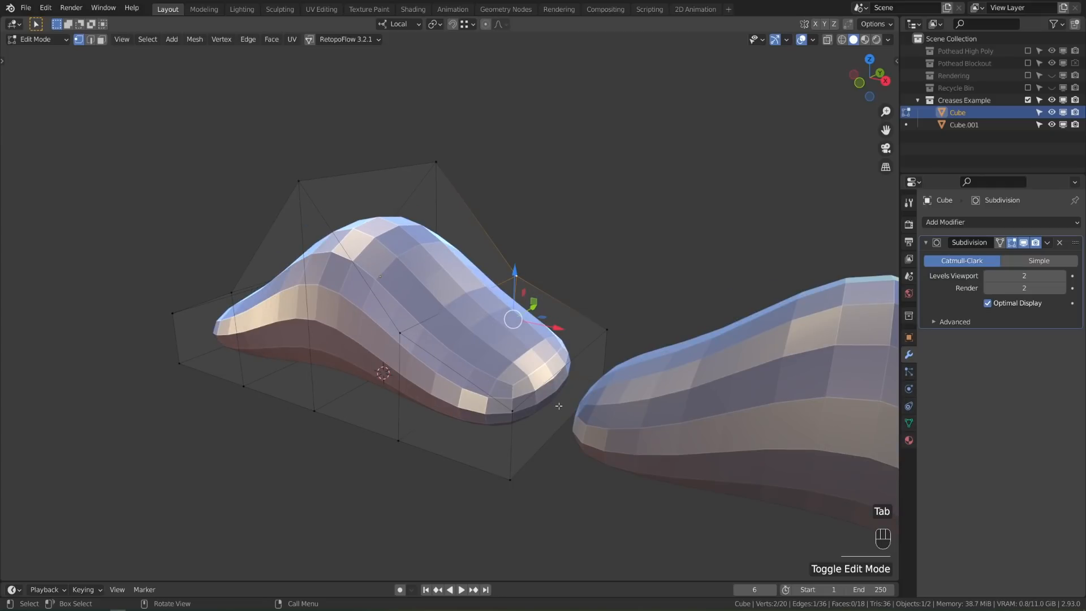
# Add two loop cuts slid tight against the cube's right end
pyautogui.hotkey('ctrl', 'r')
pyautogui.click(546, 419)
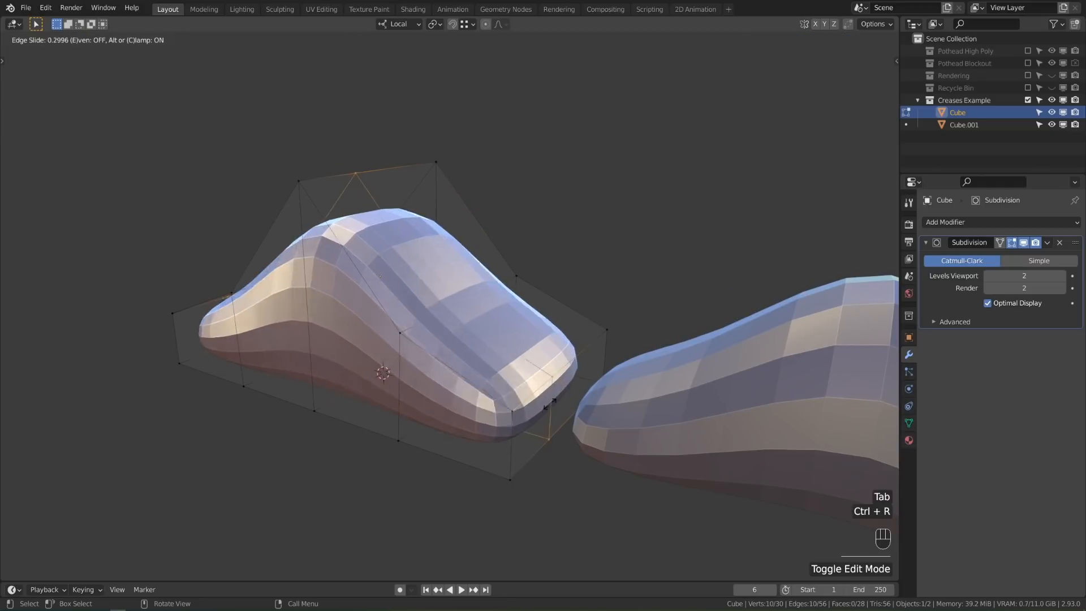
pyautogui.click(536, 434)
pyautogui.moveTo(536, 434); pyautogui.dragTo(507, 405, button='middle')
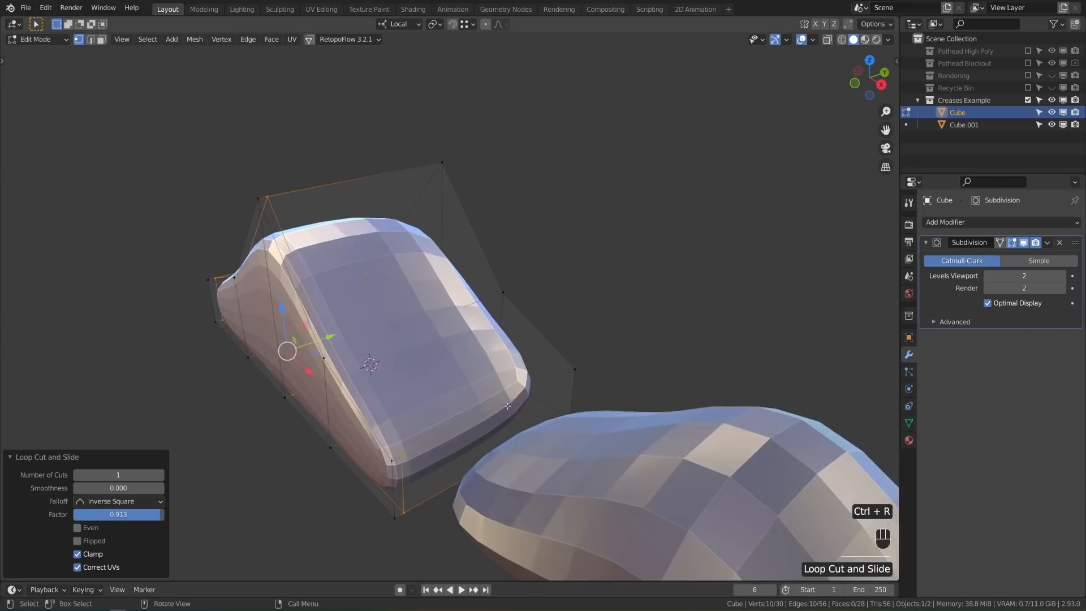
pyautogui.hotkey('ctrl', 'r')
pyautogui.click(557, 393)
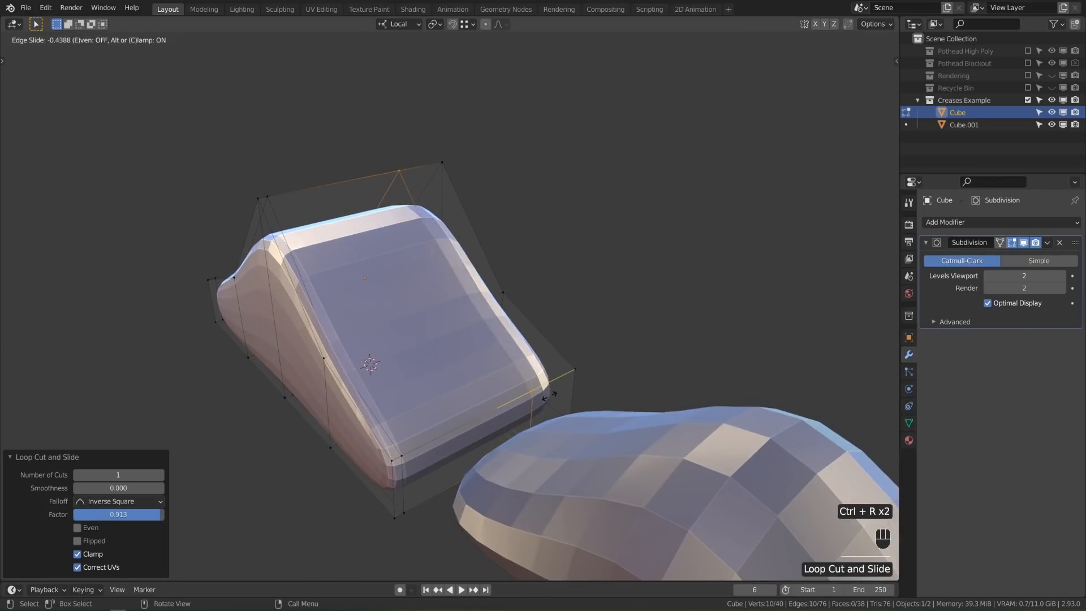
pyautogui.click(594, 385)
pyautogui.moveTo(594, 384); pyautogui.dragTo(361, 367, button='middle')
# Add two more loop cuts slid close to the cube's left end
pyautogui.hotkey('ctrl', 'r')
pyautogui.click(563, 369)
pyautogui.click(563, 368)
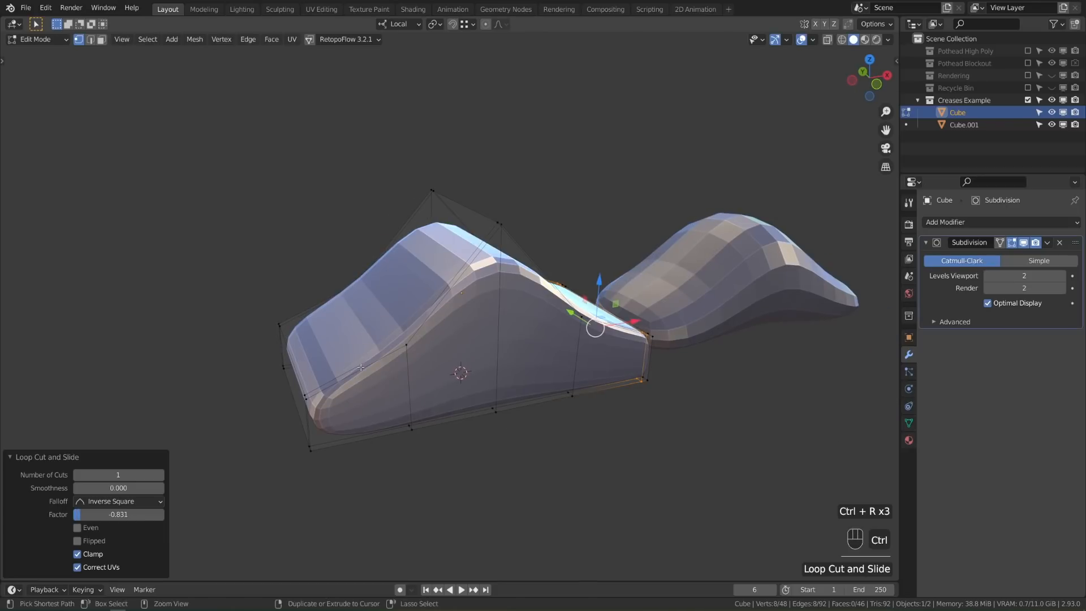
pyautogui.hotkey('ctrl', 'r')
pyautogui.click(337, 396)
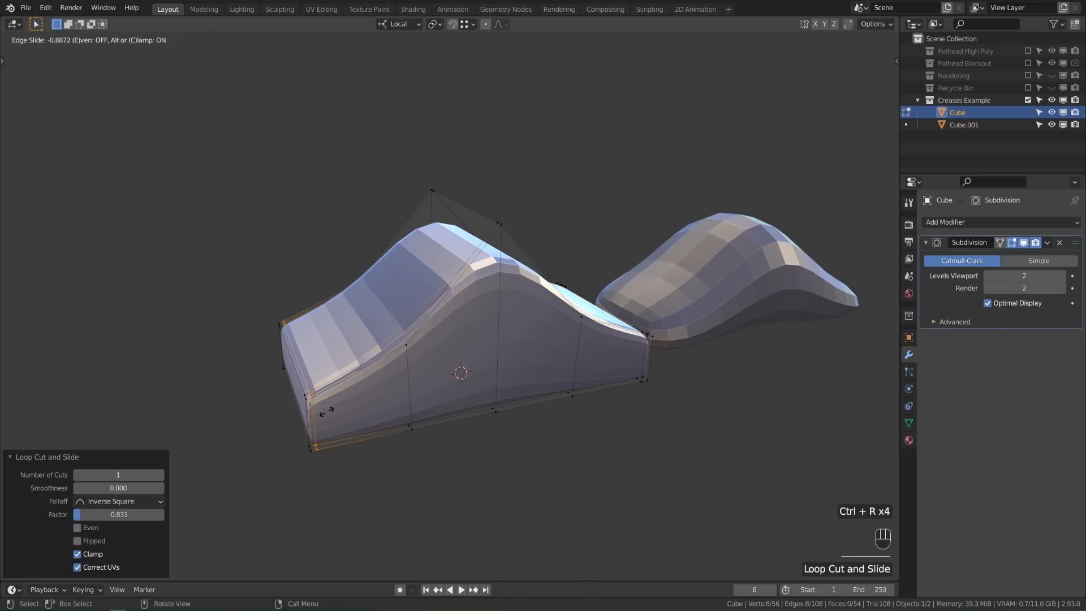
pyautogui.click(326, 411)
pyautogui.moveTo(326, 412); pyautogui.dragTo(397, 446, button='middle')
# Add an even, flipped loop cut along the side near the bottom edge
pyautogui.hotkey('ctrl', 'r')
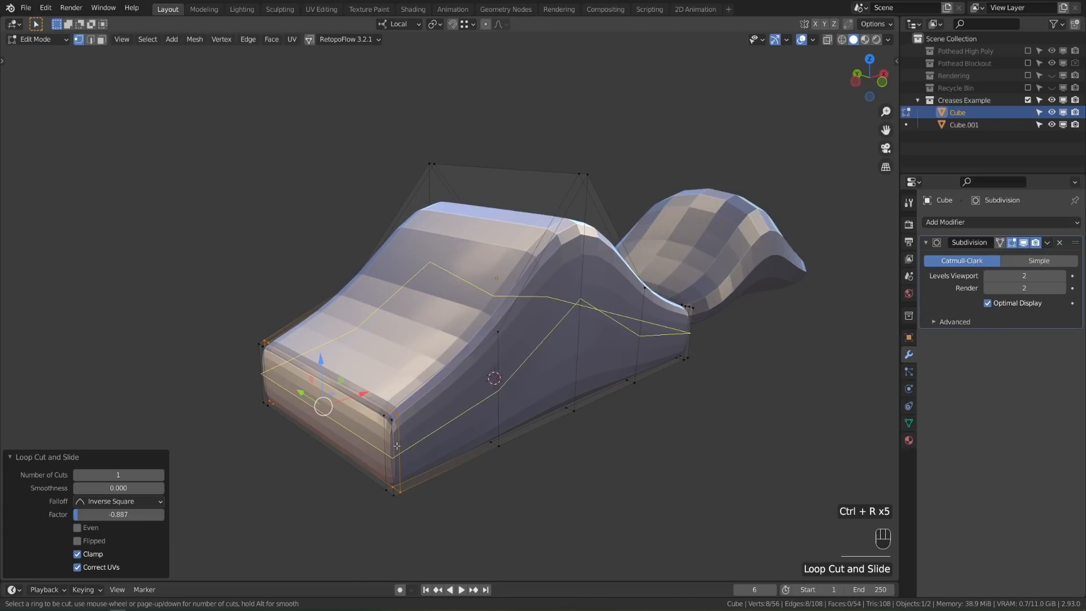
pyautogui.click(397, 446)
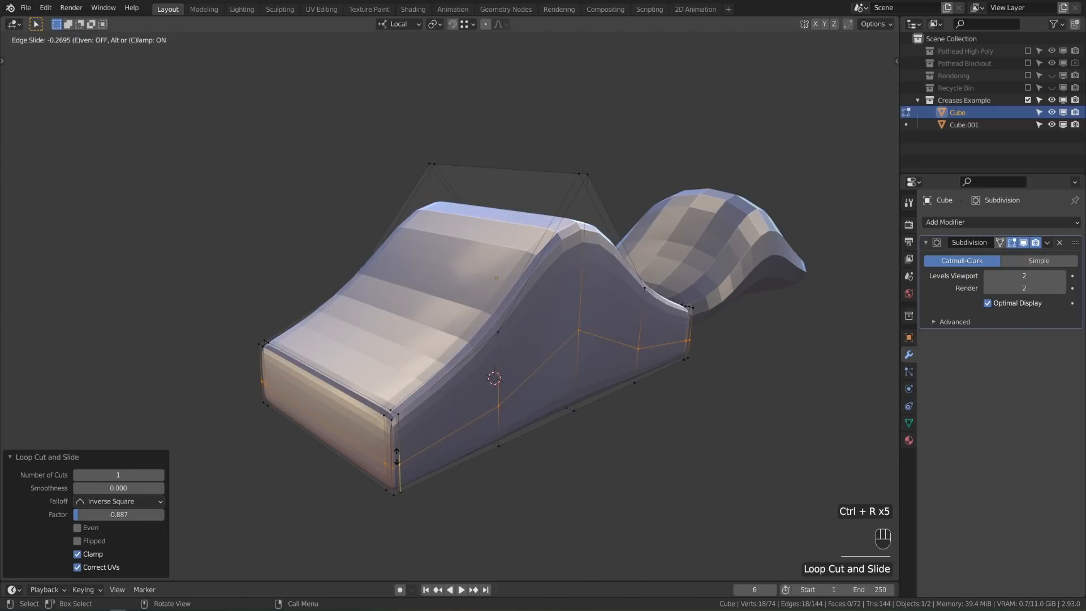
pyautogui.press('e')
pyautogui.press('f')
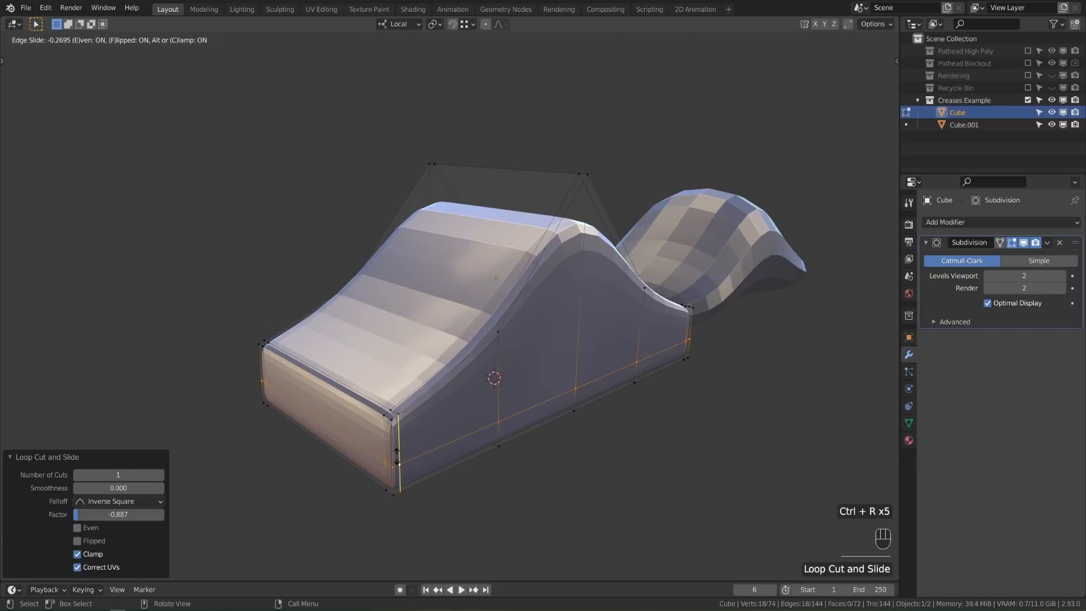
pyautogui.click(393, 472)
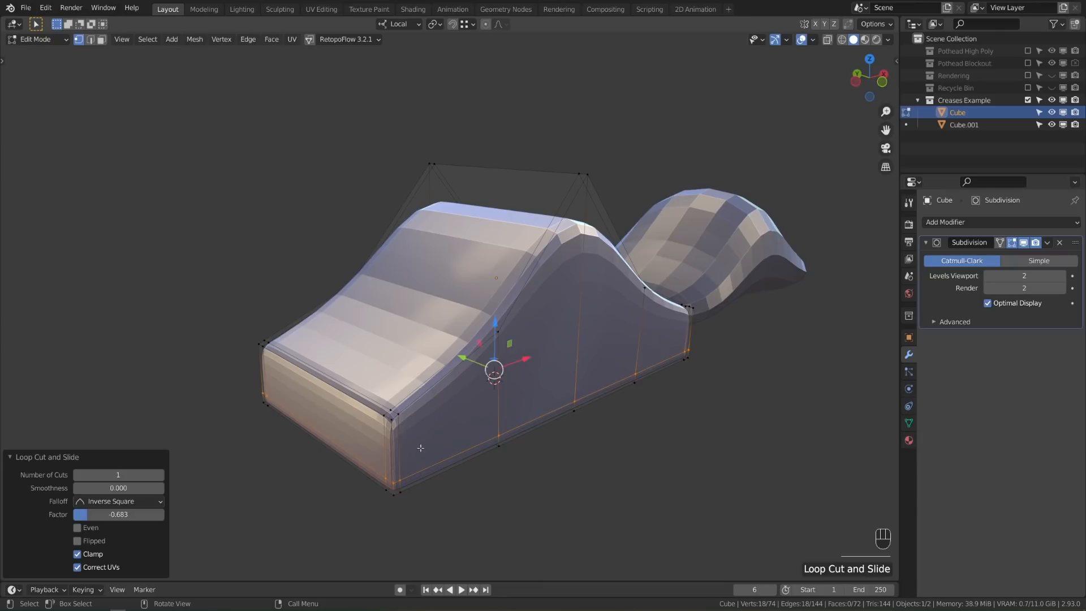
pyautogui.moveTo(390, 466); pyautogui.dragTo(334, 433, button='middle')
# Add a side loop hugging the top profile, then select the ridge edge loop
pyautogui.hotkey('ctrl', 'r')
pyautogui.click(318, 423)
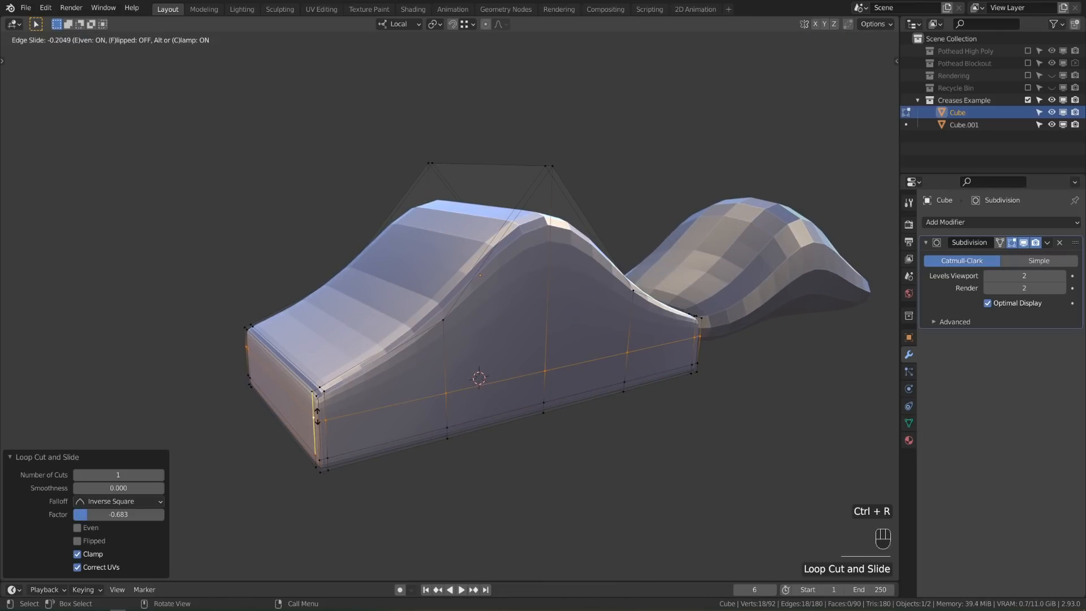
pyautogui.press('f')
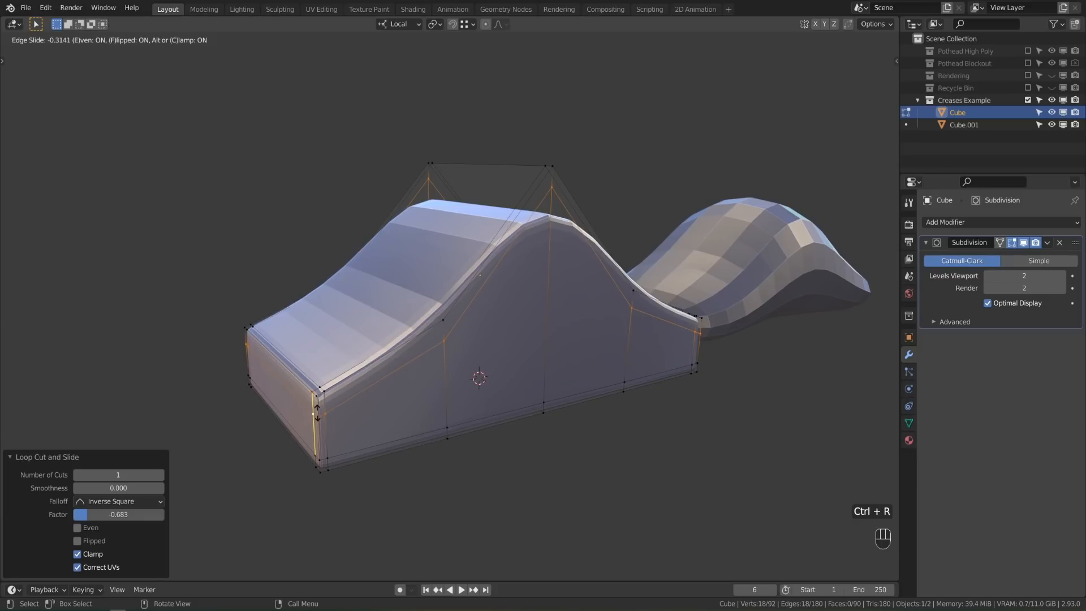
pyautogui.click(317, 413)
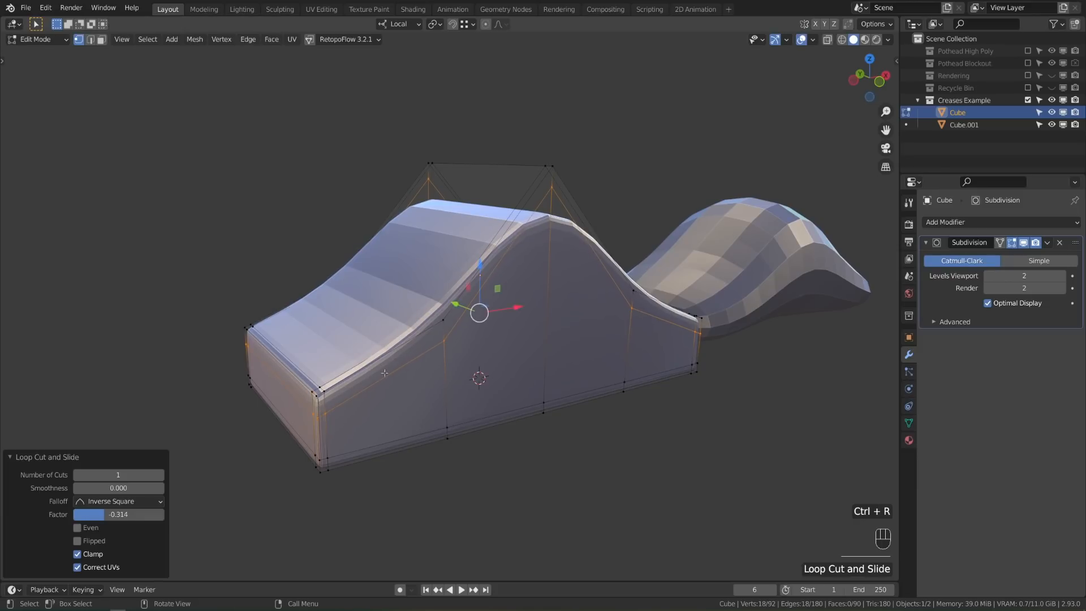
pyautogui.keyDown('alt'); pyautogui.click(547, 319); pyautogui.keyUp('alt')
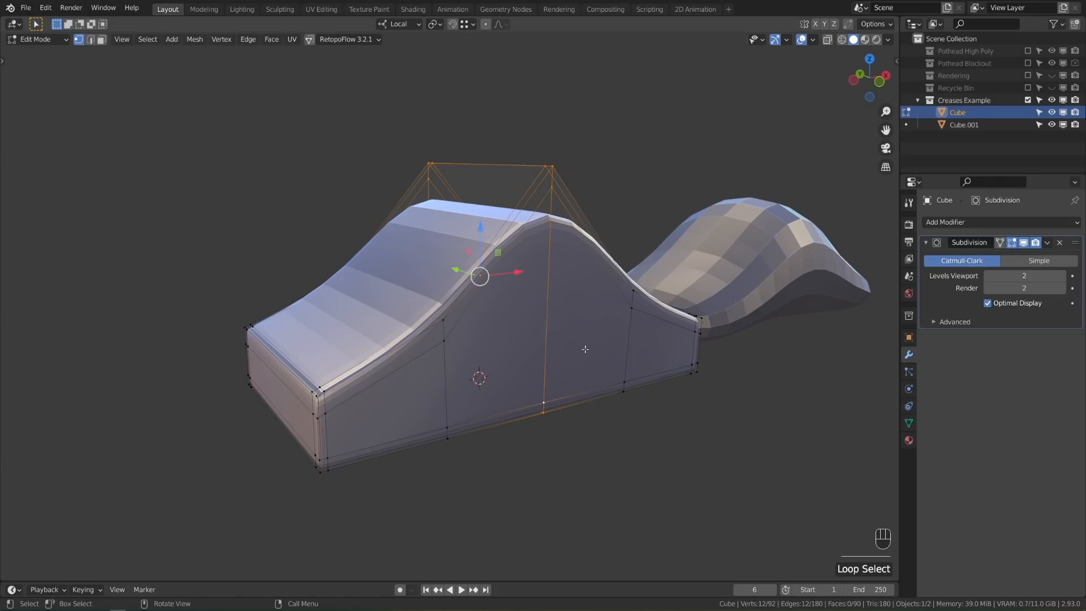
# Bevel the ridge edge loop 1.13 cm wide with 2 segments and a 0.722 profile
pyautogui.hotkey('ctrl', 'b')
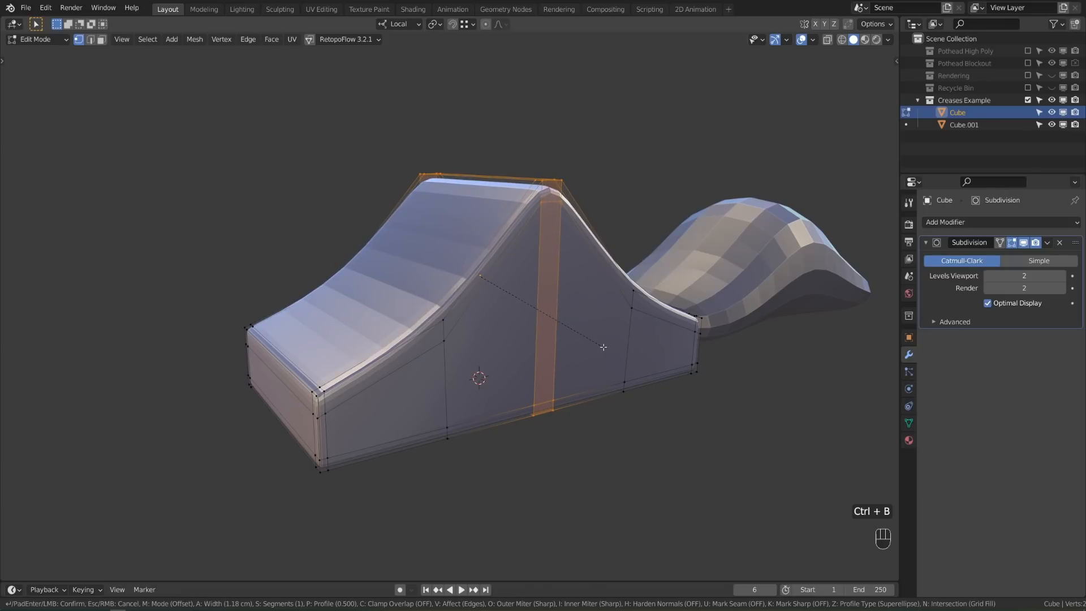
pyautogui.scroll(1, 605, 346)
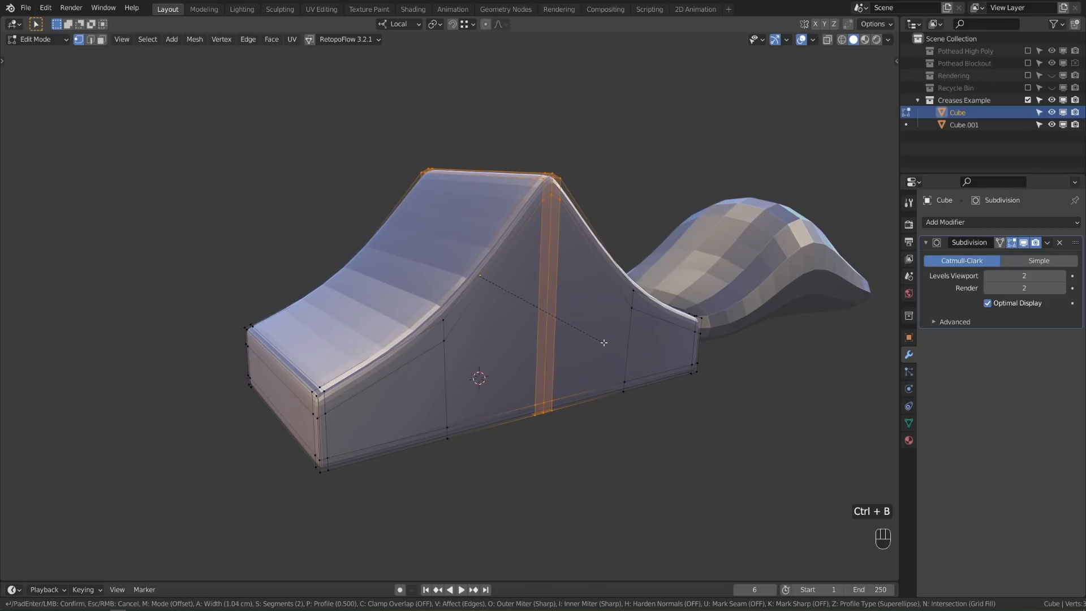
pyautogui.click(606, 342)
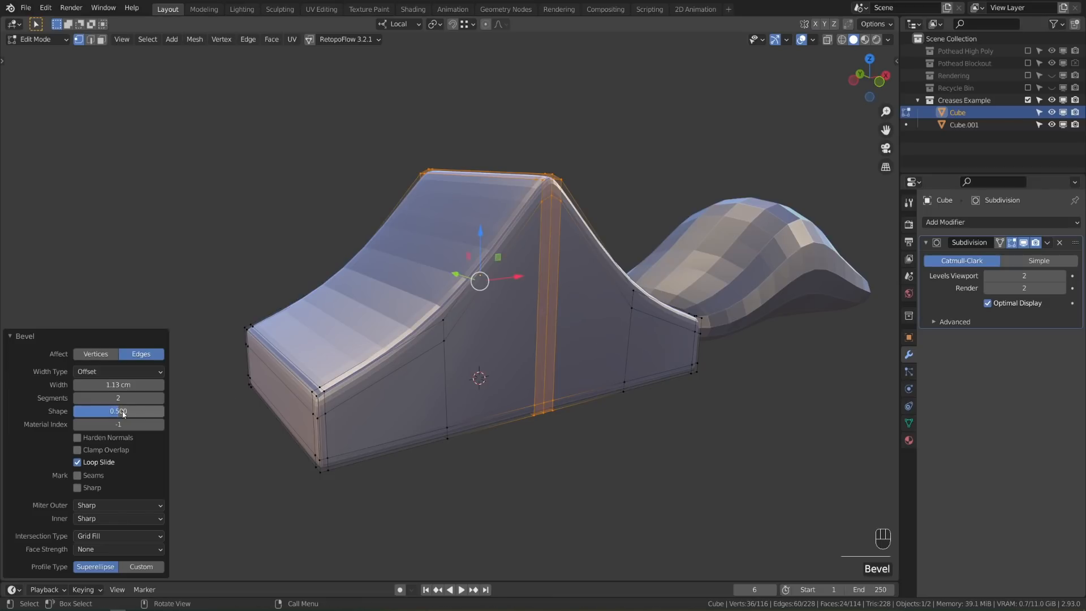
pyautogui.moveTo(125, 413); pyautogui.dragTo(171, 412)
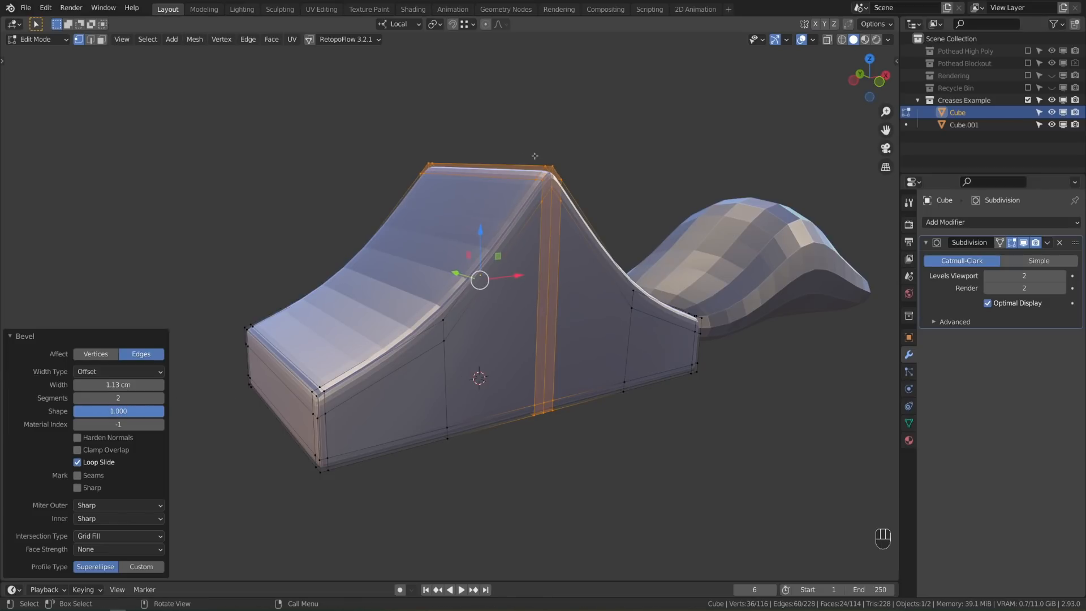
pyautogui.moveTo(146, 411)
pyautogui.mouseDown()
pyautogui.moveTo(116, 411)
pyautogui.moveTo(150, 411)
pyautogui.moveTo(139, 411)
pyautogui.mouseUp()
# Return to Object Mode and apply Shade Smooth to the Cube ramp
pyautogui.press('Tab')
pyautogui.rightClick(574, 321)
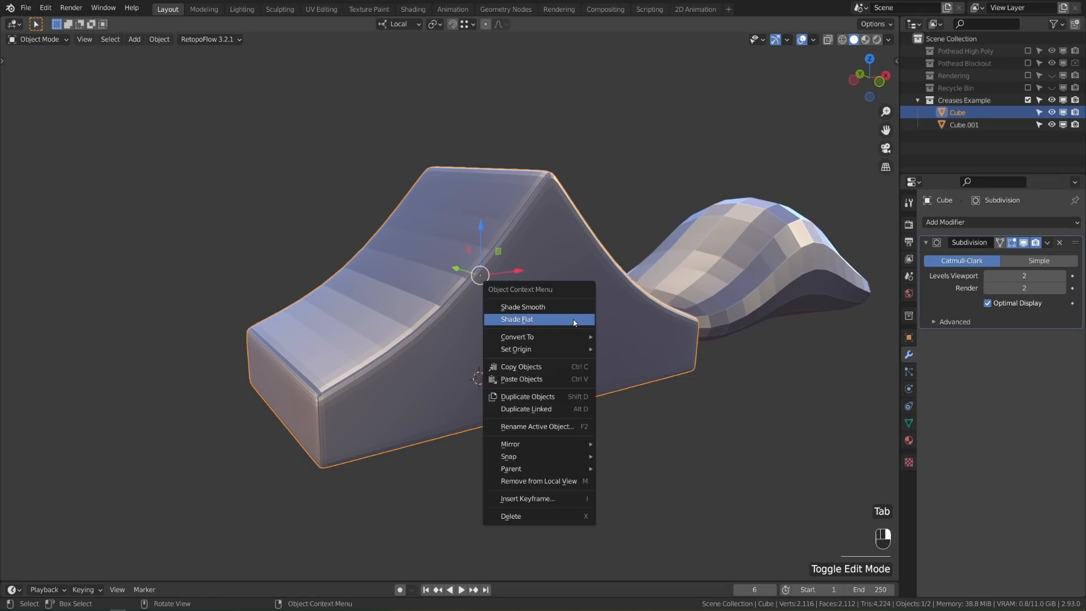
pyautogui.click(574, 310)
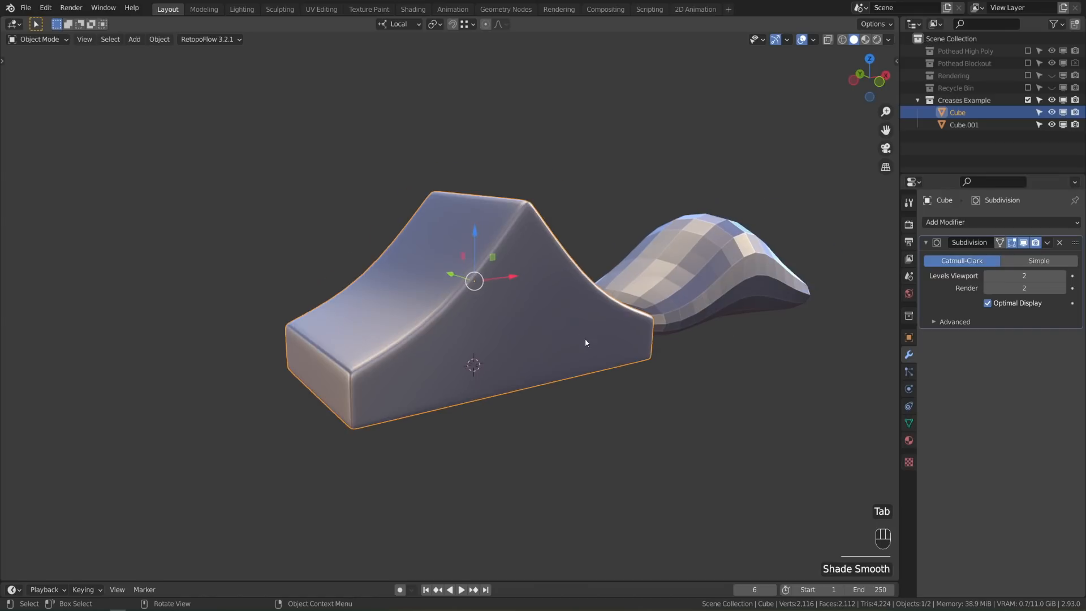
pyautogui.moveTo(585, 338); pyautogui.dragTo(457, 342, button='middle')
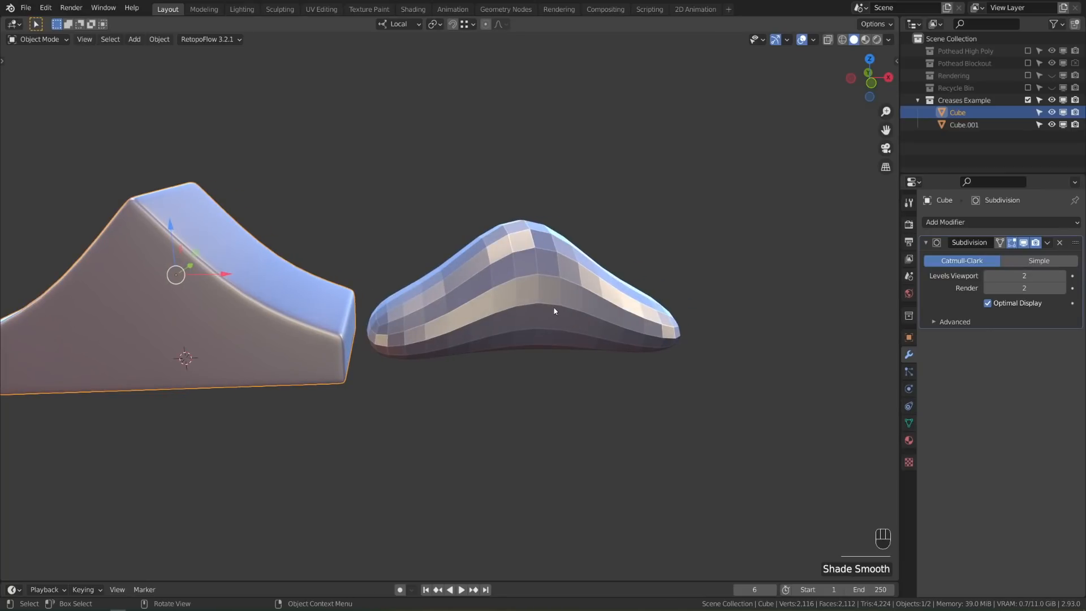
pyautogui.click(526, 314)
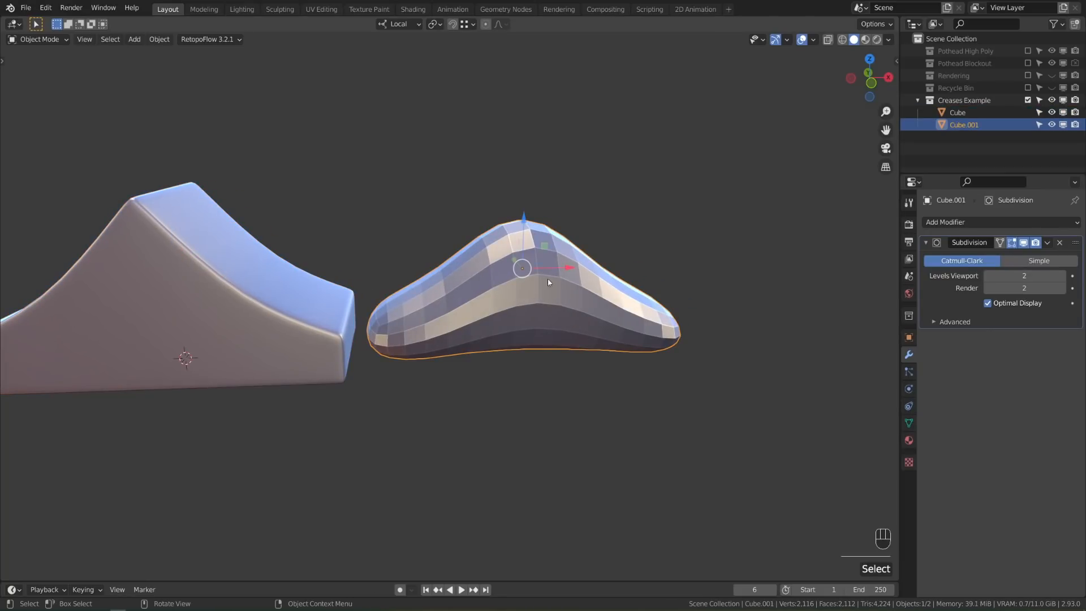
# Nudge Cube.001 slightly along X and enter Edit Mode in edge select
pyautogui.moveTo(568, 270); pyautogui.dragTo(595, 270)
pyautogui.keyDown('shift'); pyautogui.moveTo(599, 276); pyautogui.dragTo(532, 279, button='middle'); pyautogui.keyUp('shift')
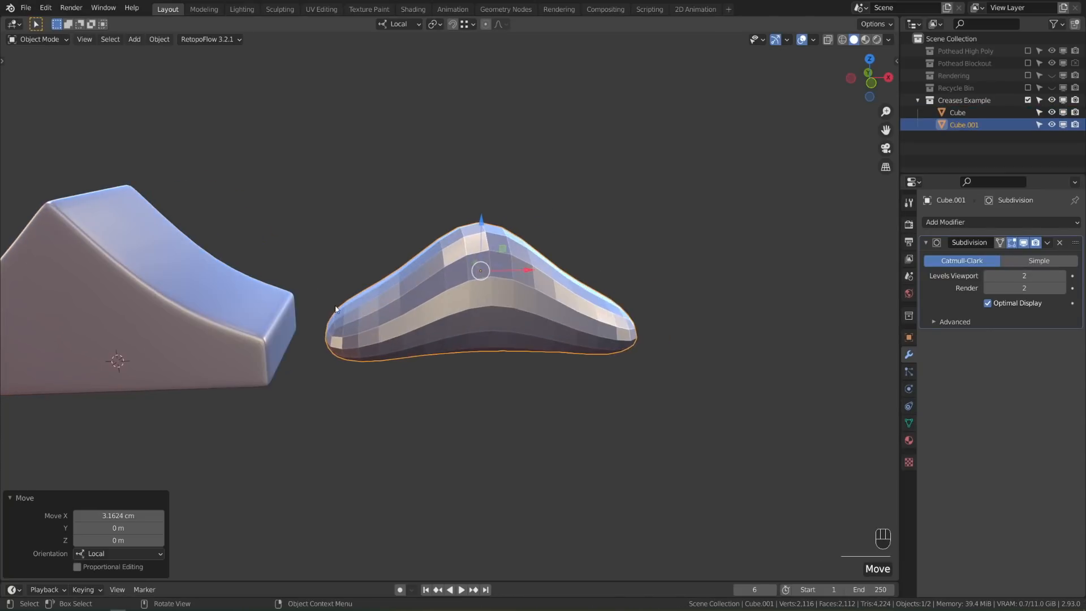
pyautogui.press('Tab')
pyautogui.moveTo(601, 322); pyautogui.dragTo(604, 323, button='middle')
pyautogui.press('2')
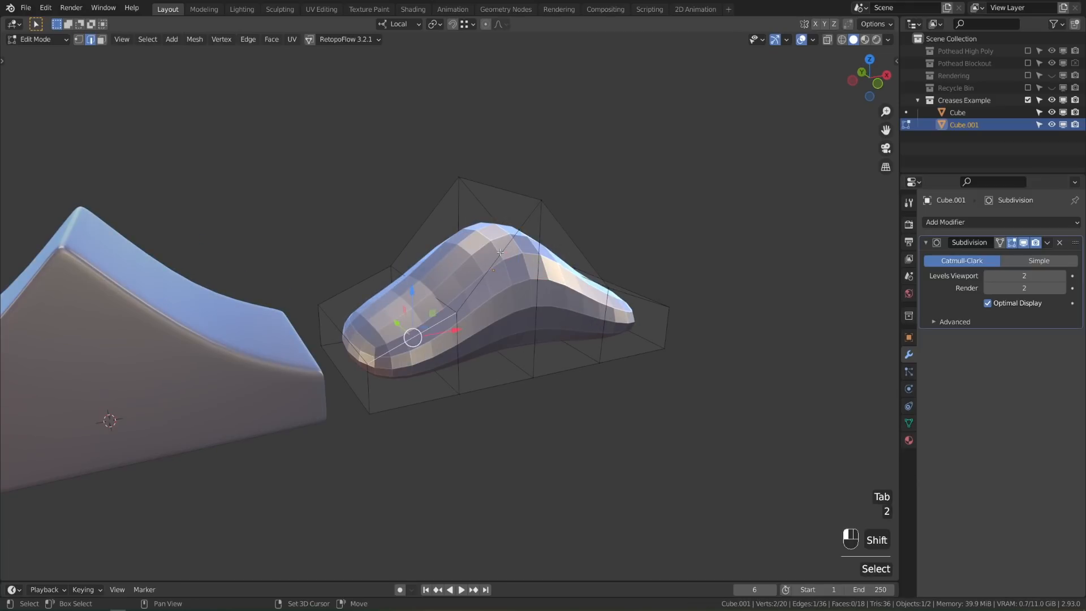
# Select the cage's left end, bottom front, front right and bottom right edge loops
pyautogui.keyDown('shift'); pyautogui.click(633, 287); pyautogui.keyUp('shift')
pyautogui.moveTo(633, 286); pyautogui.dragTo(566, 286, button='middle')
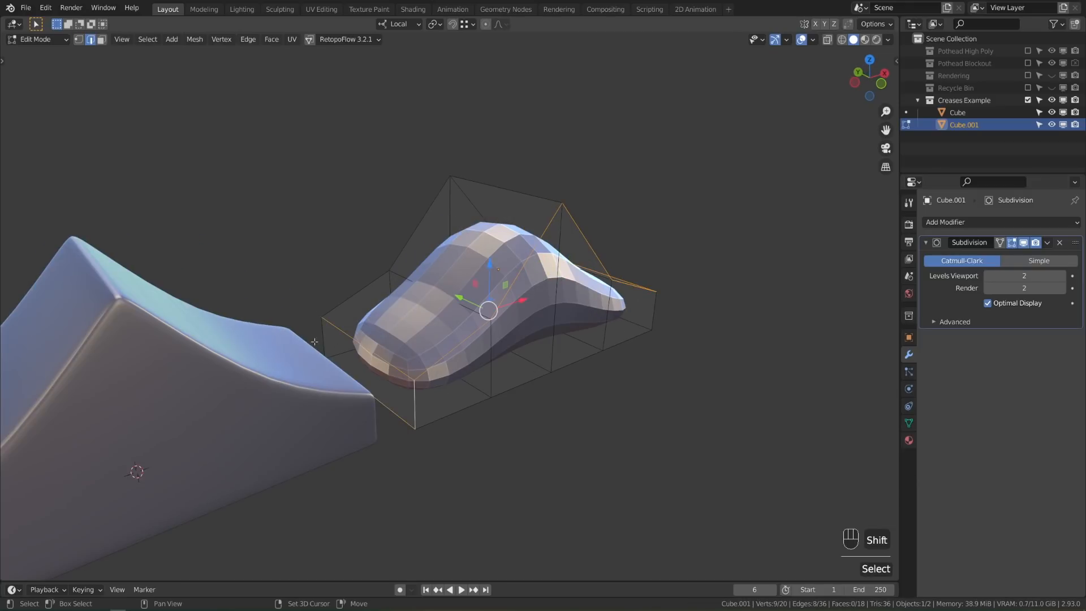
pyautogui.keyDown('alt'); pyautogui.keyDown('shift'); pyautogui.click(364, 294); pyautogui.keyUp('shift'); pyautogui.keyUp('alt')
pyautogui.keyDown('alt'); pyautogui.keyDown('shift'); pyautogui.click(475, 410); pyautogui.keyUp('shift'); pyautogui.keyUp('alt')
pyautogui.moveTo(475, 410); pyautogui.dragTo(565, 357, button='middle')
pyautogui.keyDown('shift'); pyautogui.click(585, 358); pyautogui.keyUp('shift')
pyautogui.moveTo(692, 346); pyautogui.dragTo(605, 352, button='middle')
pyautogui.keyDown('alt'); pyautogui.keyDown('shift'); pyautogui.click(419, 379); pyautogui.keyUp('shift'); pyautogui.keyUp('alt')
# Crease the selected edges to 0.9, then lower the Mean Crease to 0.50 in the side panel
pyautogui.hotkey('ctrl', 'e')
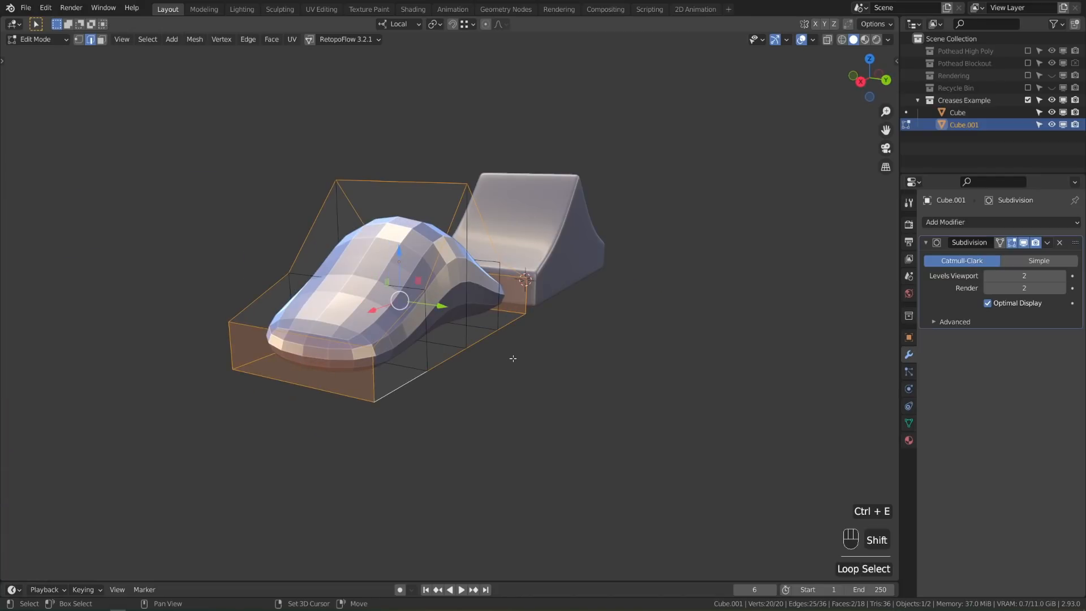
pyautogui.hotkey('shift', 'e')
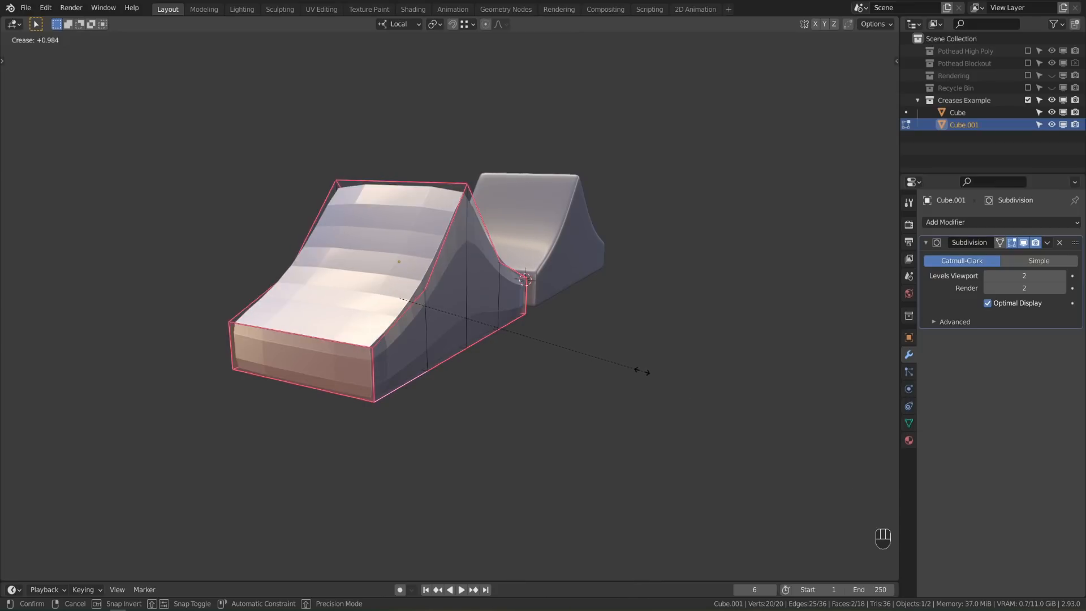
pyautogui.click(625, 368)
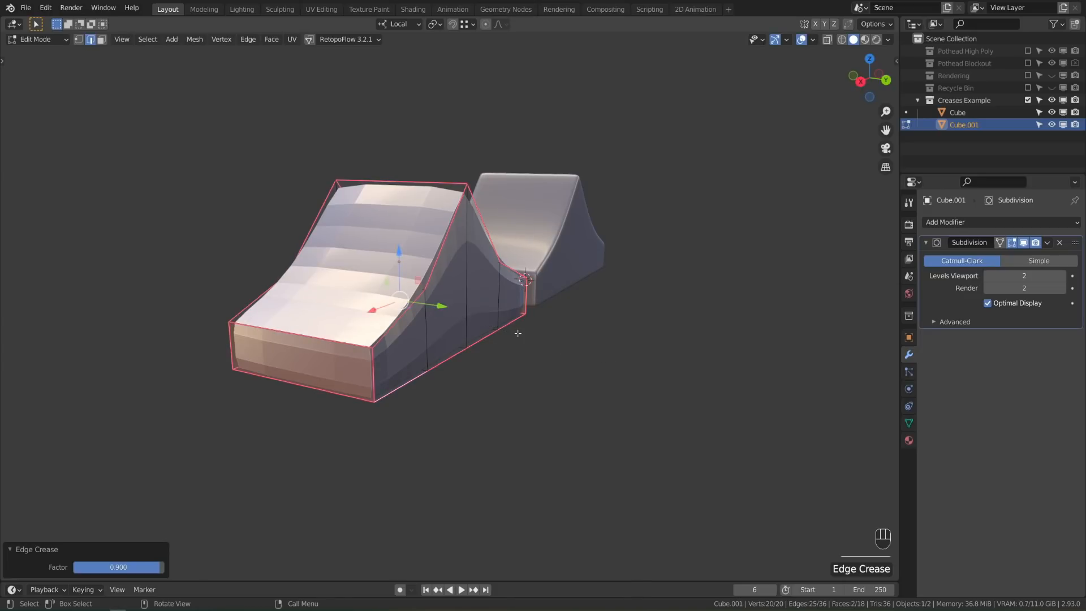
pyautogui.press('n')
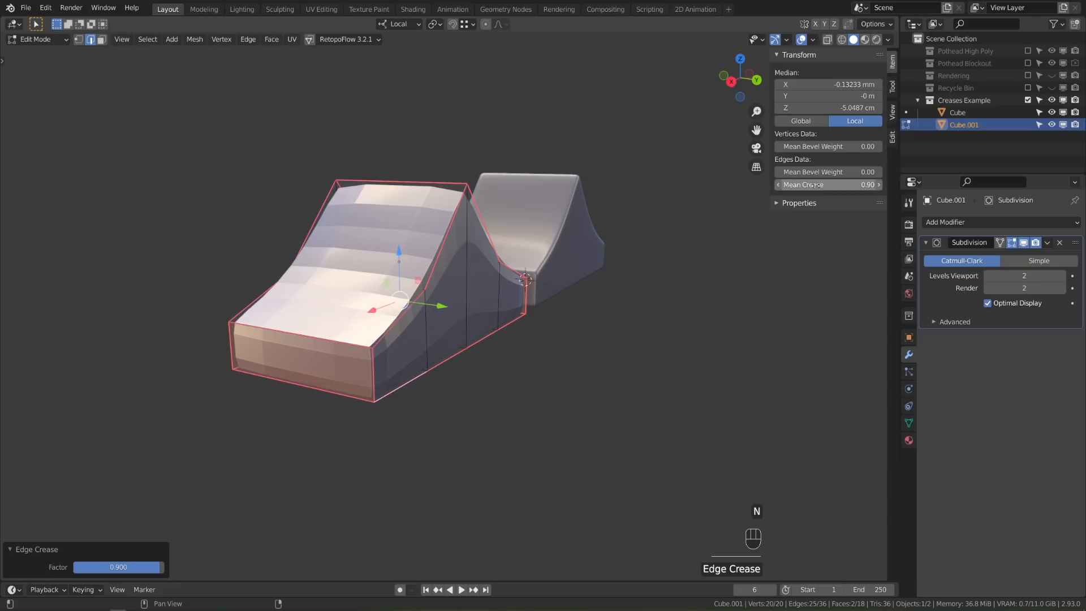
pyautogui.moveTo(817, 185)
pyautogui.mouseDown()
pyautogui.moveTo(786, 185)
pyautogui.moveTo(815, 185)
pyautogui.moveTo(786, 185)
pyautogui.moveTo(797, 185)
pyautogui.mouseUp()
# Shade Cube.001 smooth in Object Mode and switch the viewport to wireframe display
pyautogui.press('Tab')
pyautogui.rightClick(557, 328)
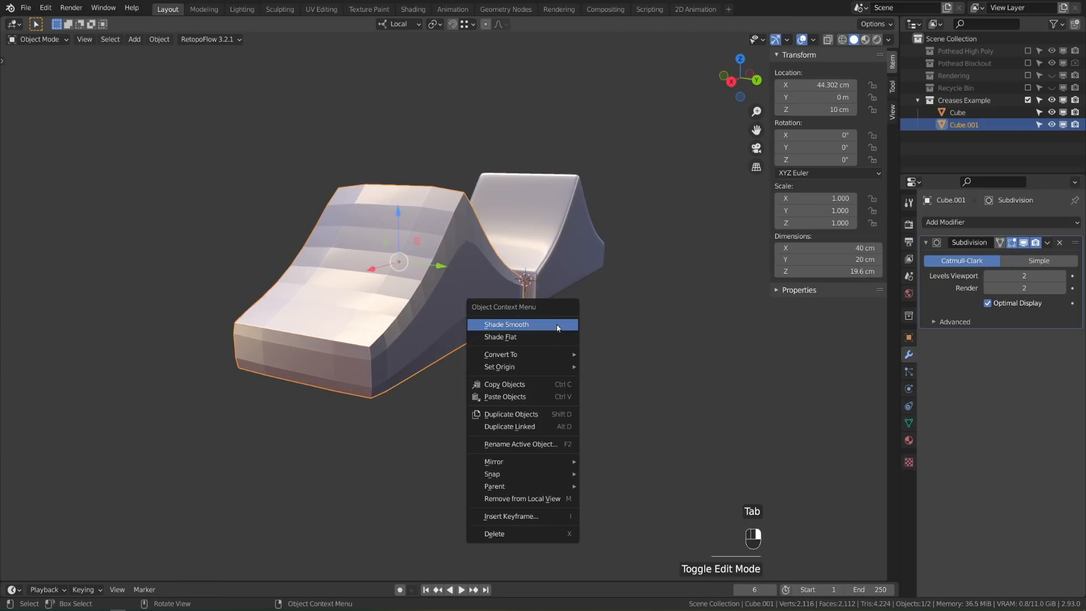
pyautogui.click(558, 328)
pyautogui.moveTo(463, 379); pyautogui.dragTo(639, 380, button='middle')
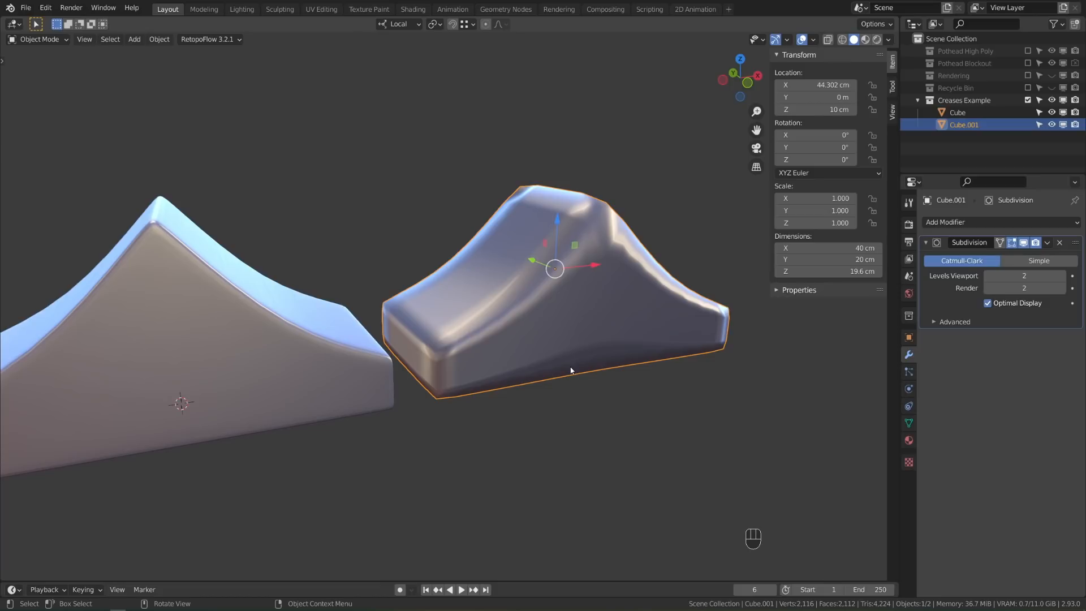
pyautogui.press('z')
pyautogui.click(427, 354)
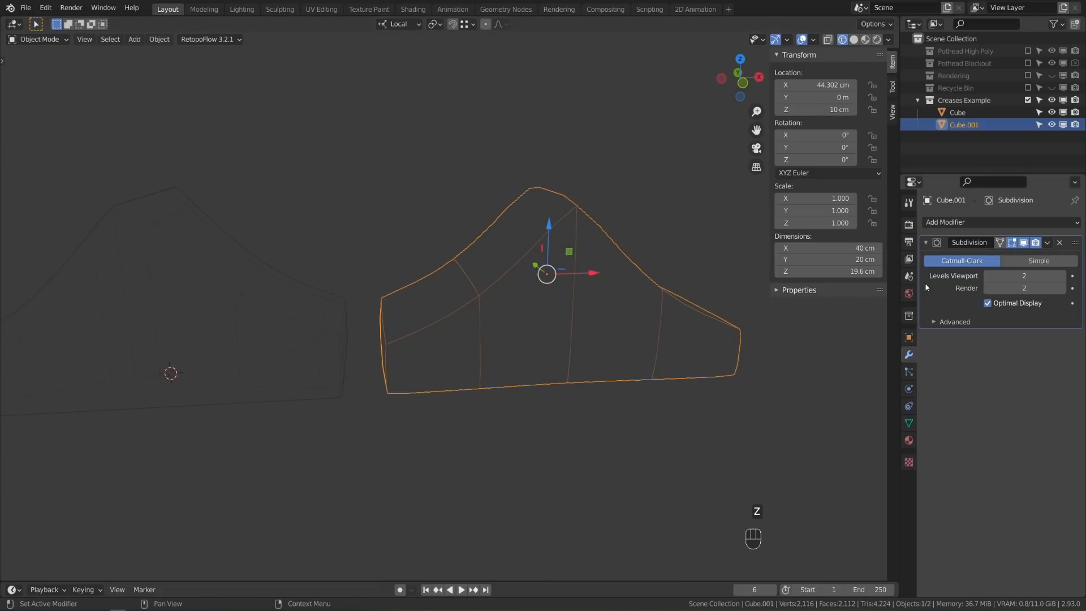
# Turn off Optimal Display on both Cube.001's and Cube's Subdivision modifiers
pyautogui.click(988, 303)
pyautogui.click(327, 327)
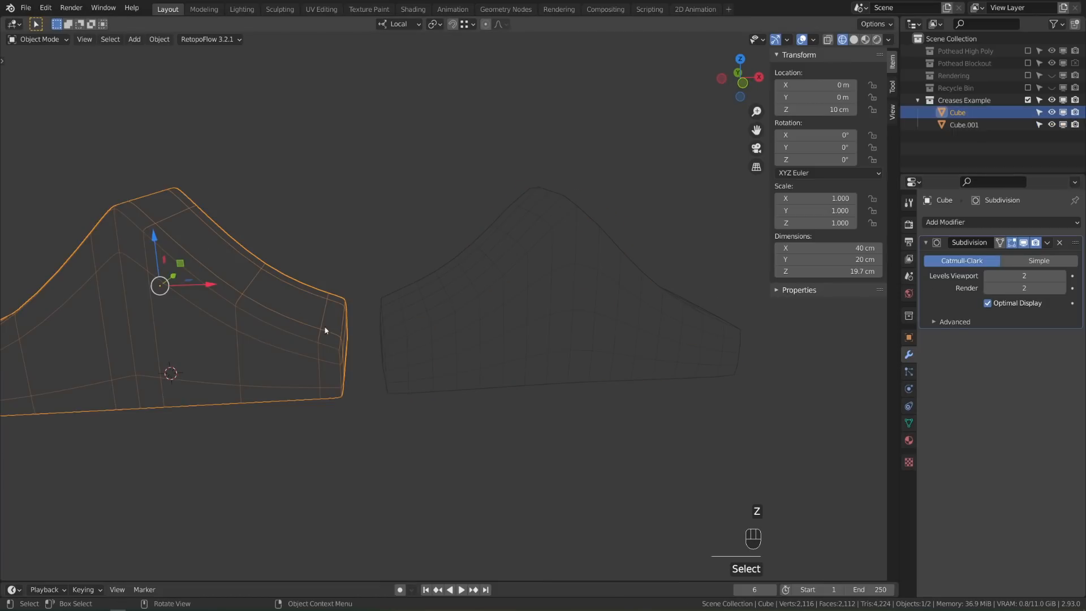
pyautogui.click(988, 304)
pyautogui.keyDown('shift'); pyautogui.moveTo(373, 367); pyautogui.dragTo(431, 368, button='middle'); pyautogui.keyUp('shift')
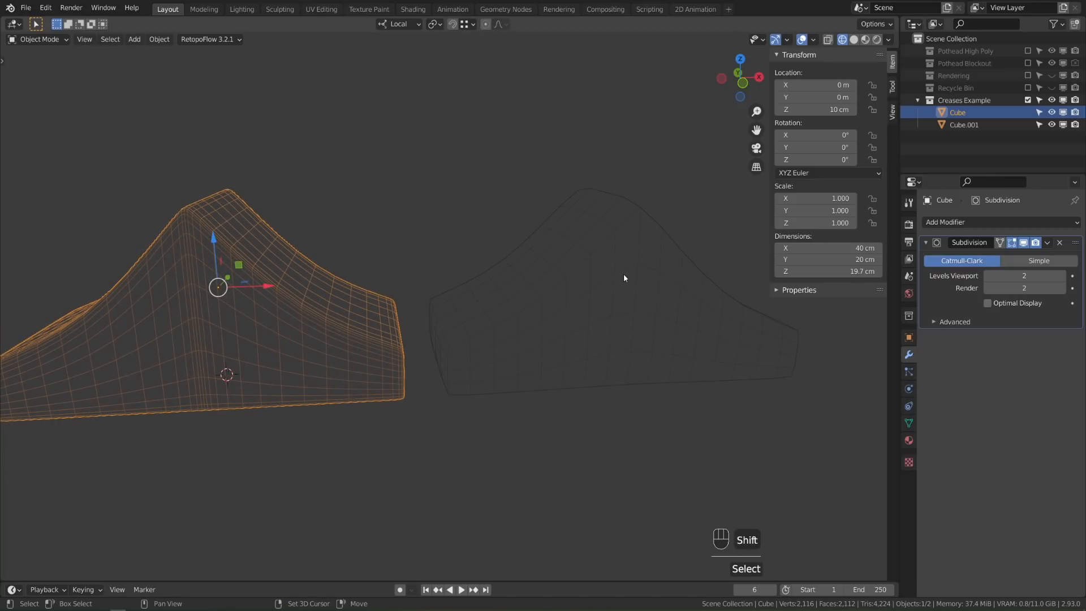
pyautogui.keyDown('shift'); pyautogui.moveTo(626, 279); pyautogui.dragTo(577, 283, button='middle'); pyautogui.keyUp('shift')
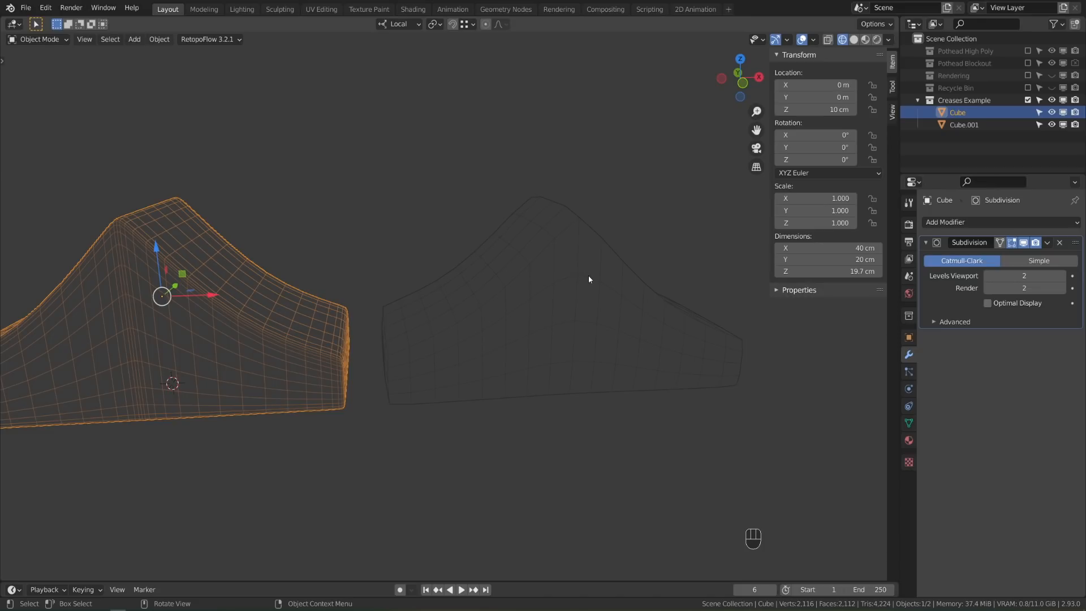
pyautogui.click(588, 275)
# In Edit Mode, try Cube.001's Mean Crease at 0.29 and then 0.46
pyautogui.press('Tab')
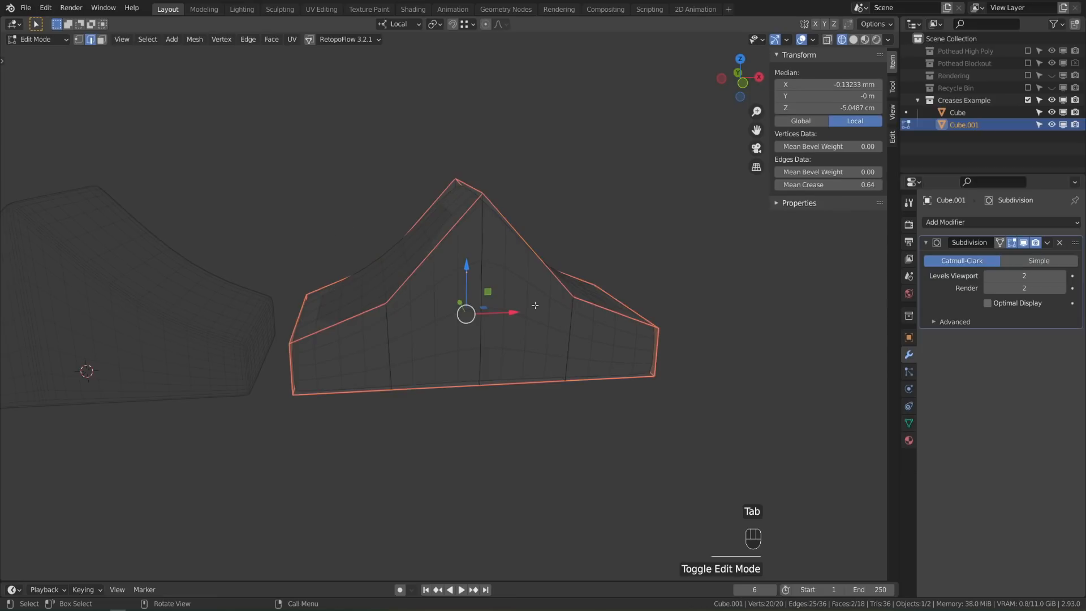
pyautogui.moveTo(302, 276); pyautogui.dragTo(558, 322, button='middle')
pyautogui.scroll(3, 558, 322)
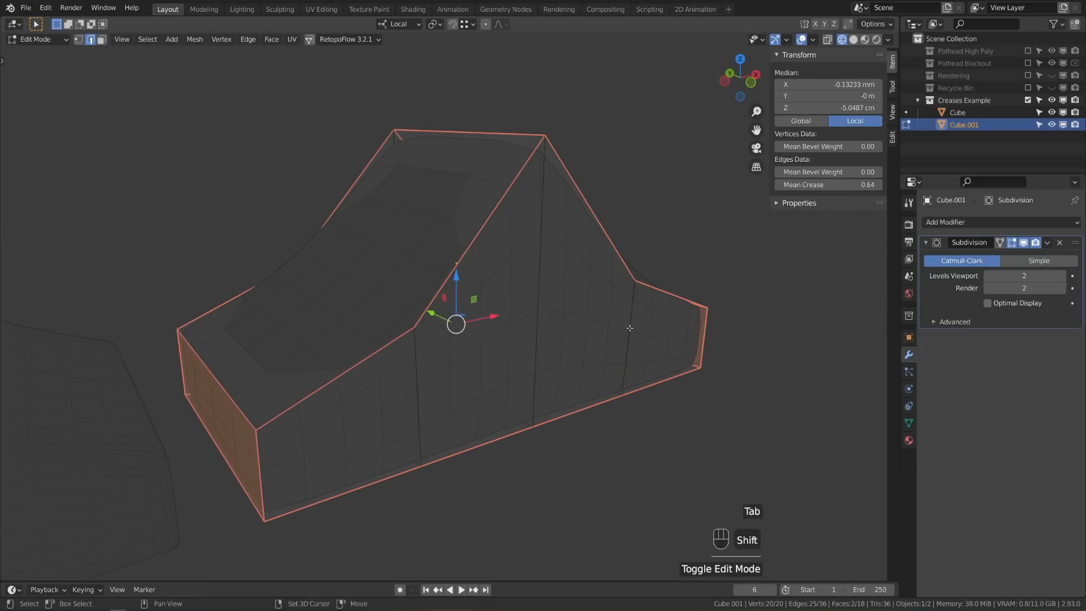
pyautogui.keyDown('shift'); pyautogui.moveTo(630, 322); pyautogui.dragTo(643, 307, button='middle'); pyautogui.keyUp('shift')
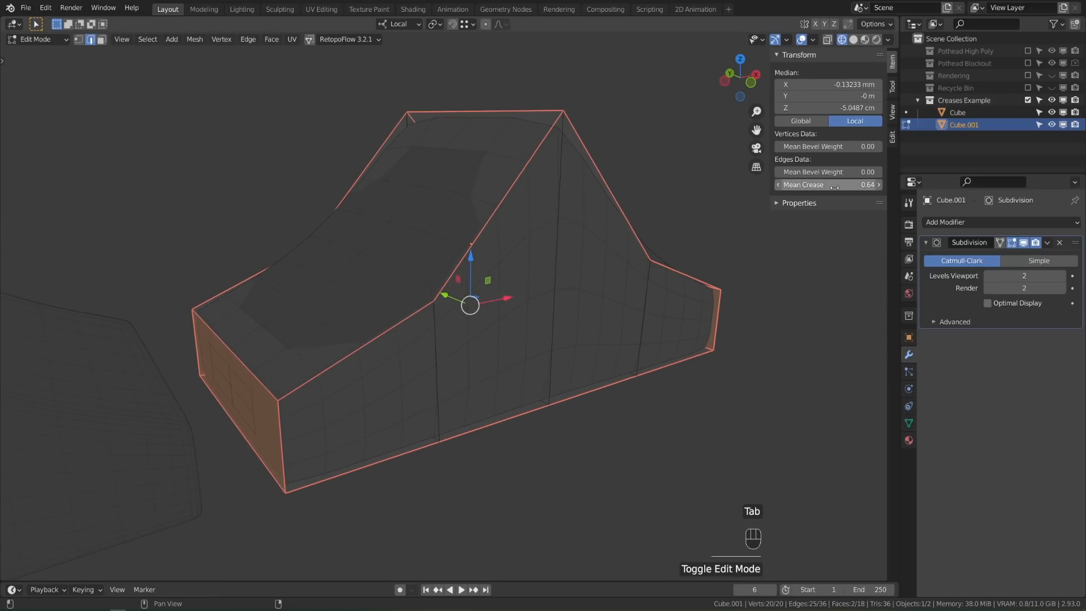
pyautogui.moveTo(835, 186); pyautogui.dragTo(781, 186)
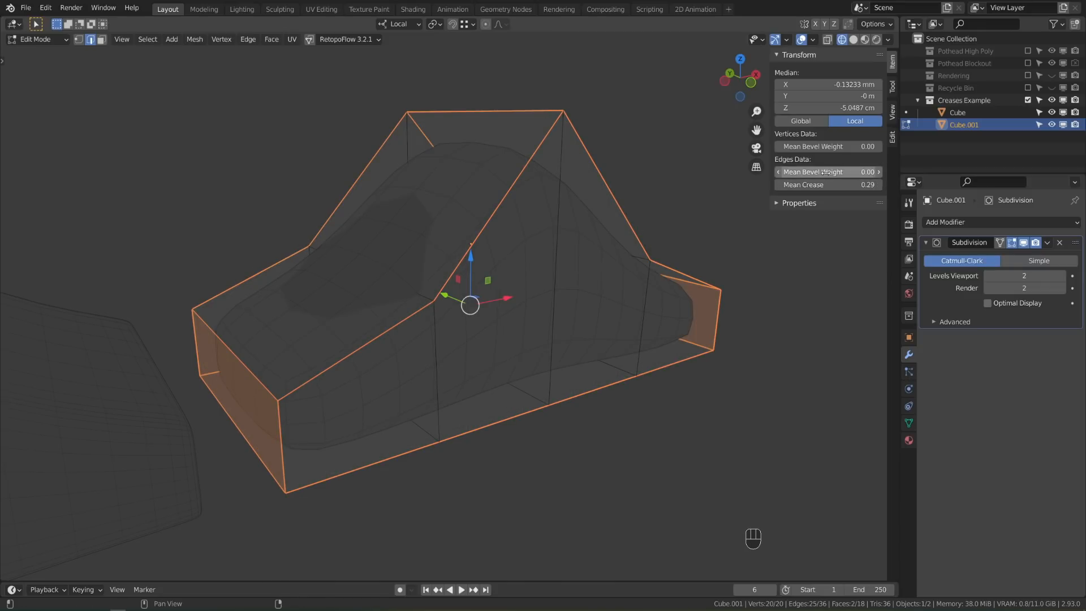
pyautogui.moveTo(827, 186); pyautogui.dragTo(871, 184)
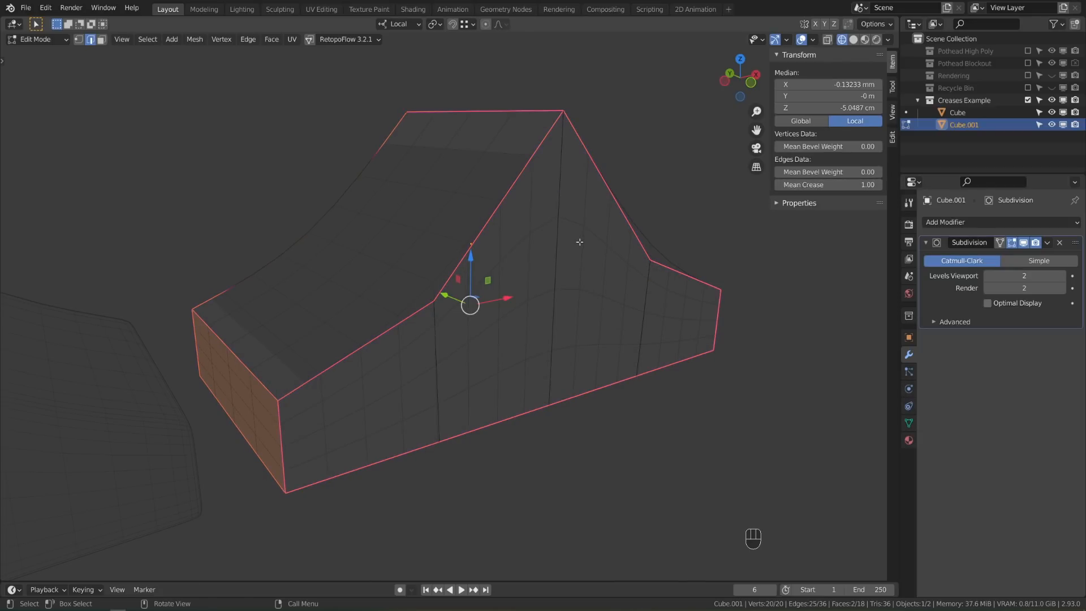
# Draw annotation arrows over the creased mesh to point out the change
pyautogui.moveTo(587, 242); pyautogui.dragTo(575, 274, button='middle')
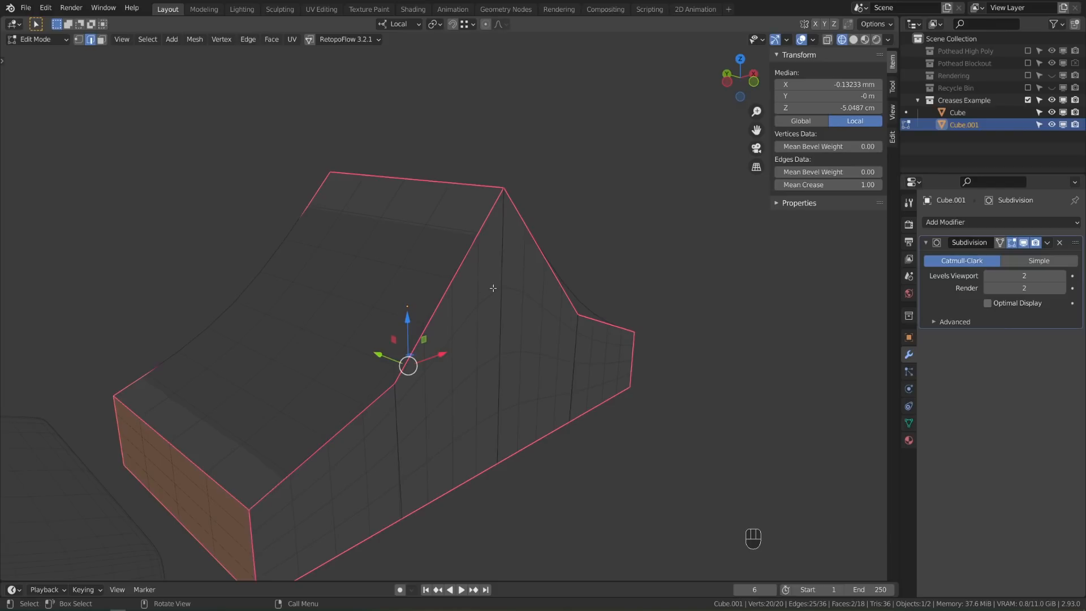
pyautogui.scroll(14, 514, 316)
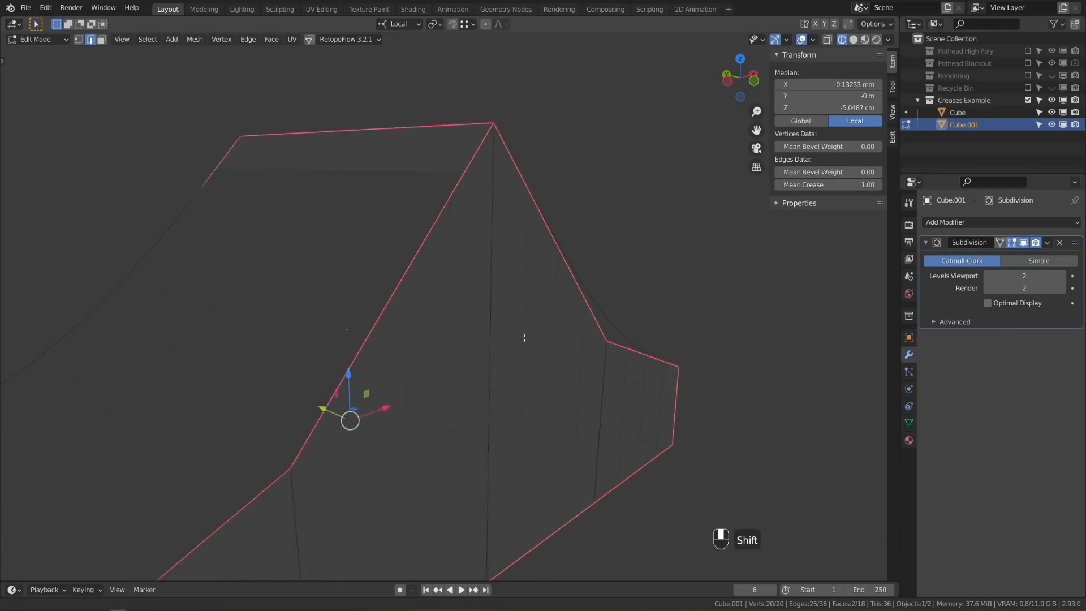
pyautogui.moveTo(408, 227)
pyautogui.mouseDown()
pyautogui.moveTo(394, 187)
pyautogui.moveTo(414, 197)
pyautogui.mouseUp()
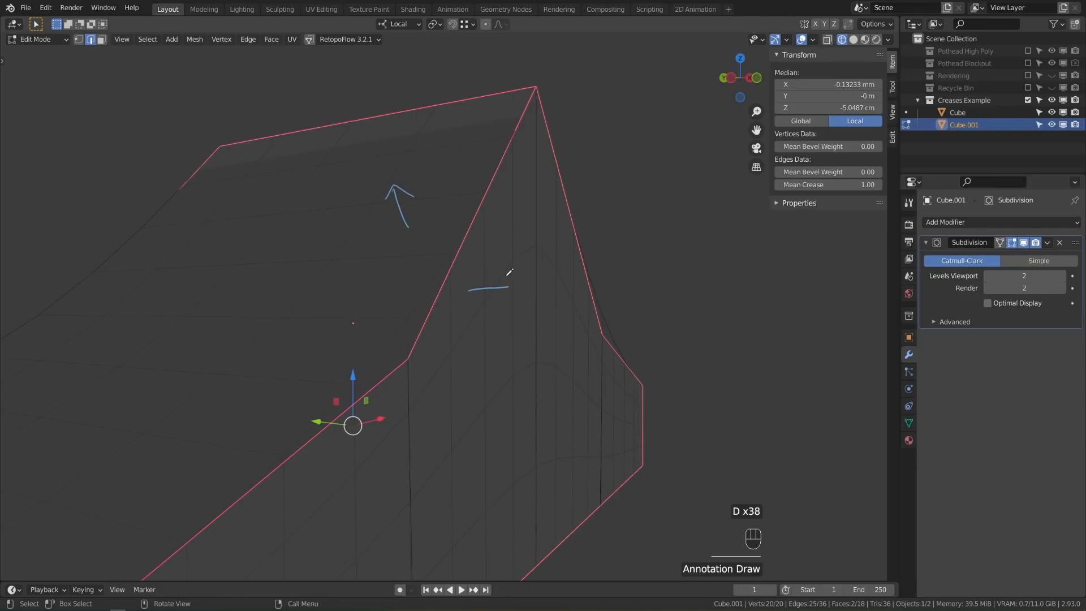
pyautogui.moveTo(507, 281); pyautogui.dragTo(505, 302)
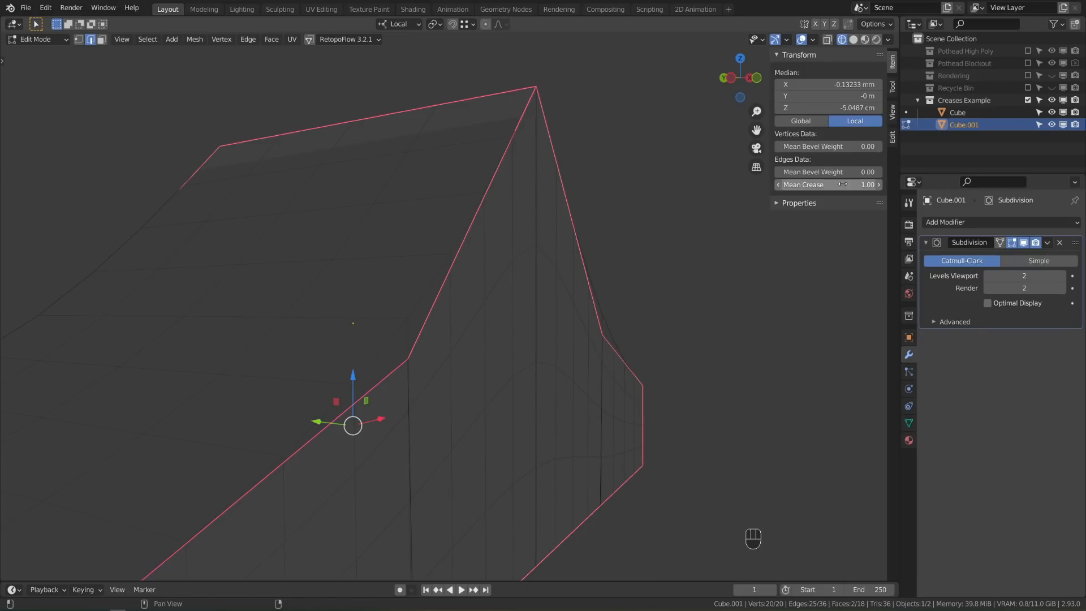
# Lower the Mean Crease from 1.00 to 0.73, erase the annotations, and return to Object Mode
pyautogui.moveTo(829, 185); pyautogui.dragTo(781, 185)
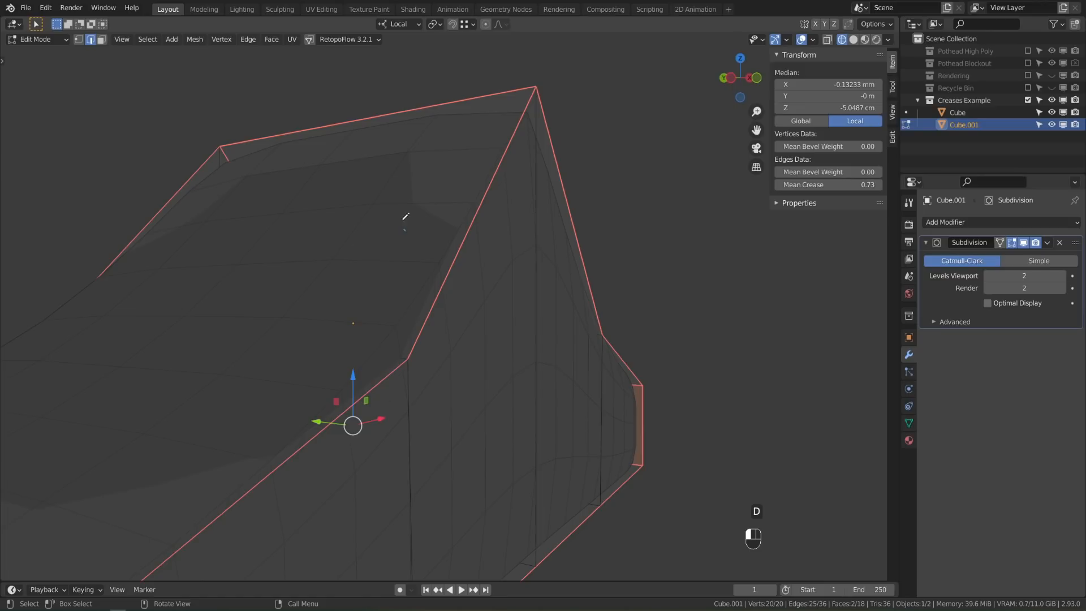
pyautogui.moveTo(404, 229); pyautogui.dragTo(400, 197)
pyautogui.moveTo(470, 283)
pyautogui.mouseDown()
pyautogui.moveTo(503, 273)
pyautogui.moveTo(499, 294)
pyautogui.mouseUp()
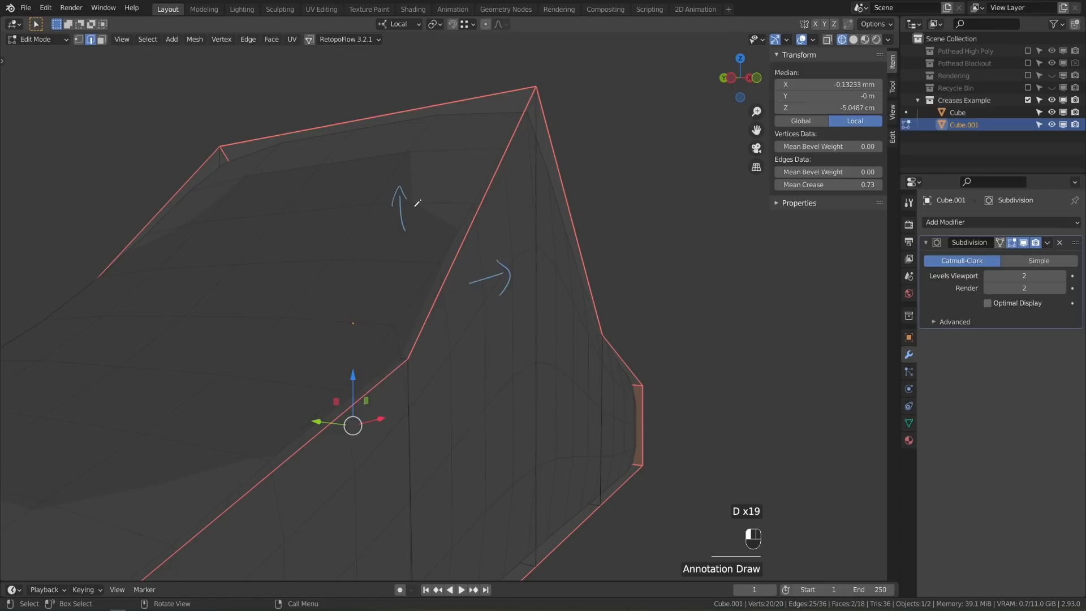
pyautogui.moveTo(415, 204); pyautogui.dragTo(433, 217)
pyautogui.moveTo(508, 271)
pyautogui.mouseDown(button='right')
pyautogui.moveTo(403, 279)
pyautogui.moveTo(405, 186)
pyautogui.moveTo(410, 195)
pyautogui.mouseUp(button='right')
pyautogui.scroll(-3, 452, 403)
pyautogui.press('Tab')
pyautogui.scroll(-4, 509, 388)
pyautogui.keyDown('shift'); pyautogui.moveTo(391, 379); pyautogui.dragTo(514, 400, button='middle'); pyautogui.keyUp('shift')
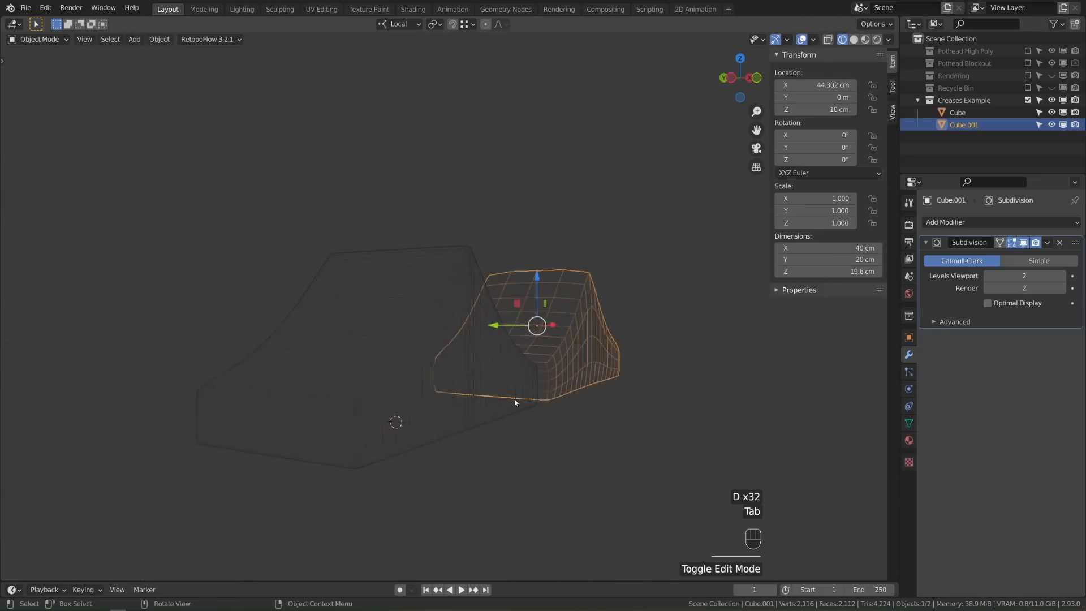
# Select the Cube ramp and zoom in on its rounded corner
pyautogui.scroll(1, 497, 384)
pyautogui.click(433, 319)
pyautogui.moveTo(514, 357)
pyautogui.mouseDown(button='middle')
pyautogui.moveTo(527, 361)
pyautogui.moveTo(516, 354)
pyautogui.mouseUp(button='middle')
pyautogui.keyDown('shift'); pyautogui.moveTo(516, 354); pyautogui.dragTo(500, 337, button='middle'); pyautogui.keyUp('shift')
pyautogui.scroll(4, 500, 337)
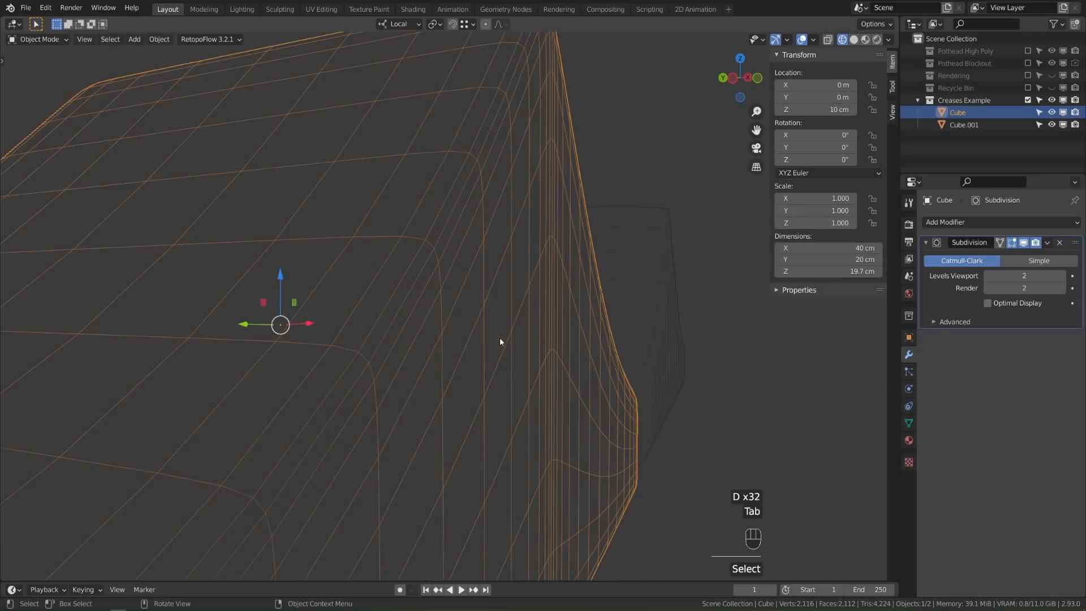
pyautogui.keyDown('shift'); pyautogui.moveTo(489, 275); pyautogui.dragTo(491, 298, button='middle'); pyautogui.keyUp('shift')
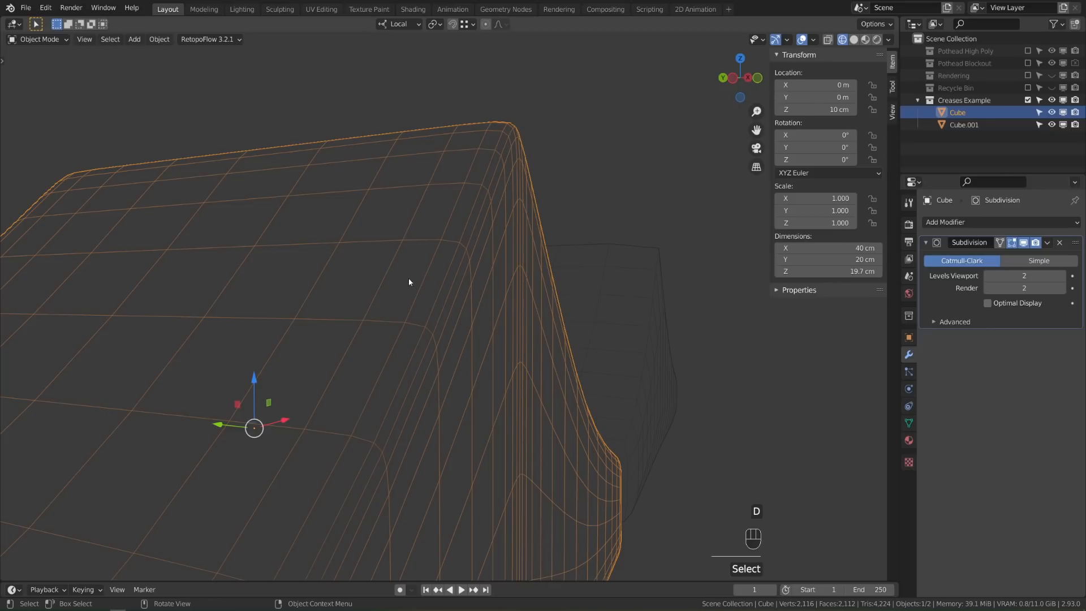
# Sketch annotation arrows along the cube's edge loops, erase them, and drop viewport subdivision to 1
pyautogui.moveTo(403, 277); pyautogui.dragTo(419, 255)
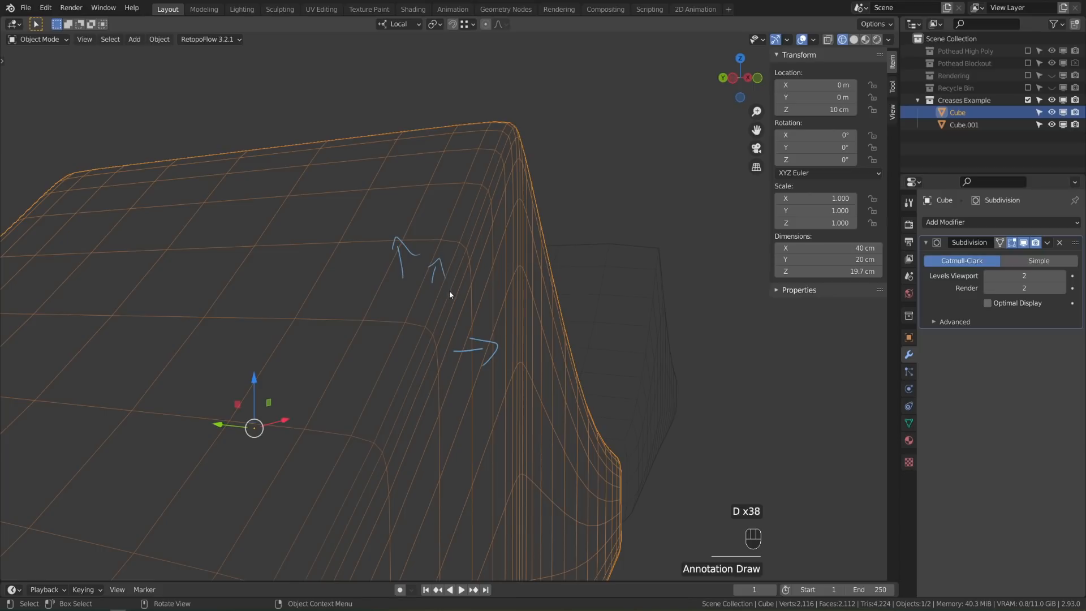
pyautogui.hotkey('ctrl', 'z')
pyautogui.hotkey('ctrl', 'z')
pyautogui.moveTo(457, 309); pyautogui.dragTo(469, 297)
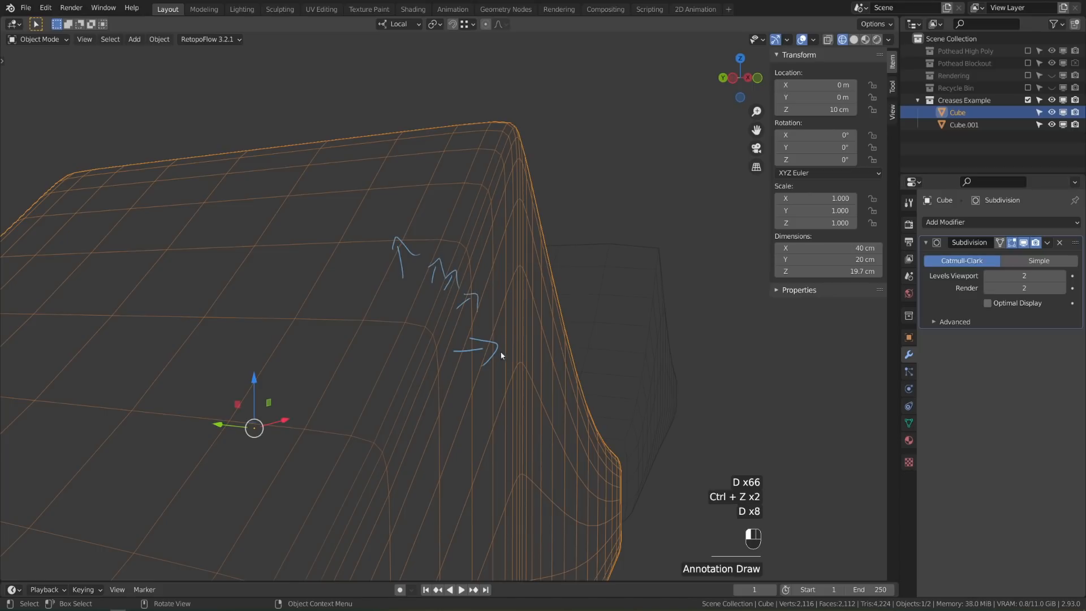
pyautogui.hotkey('ctrl', 'z')
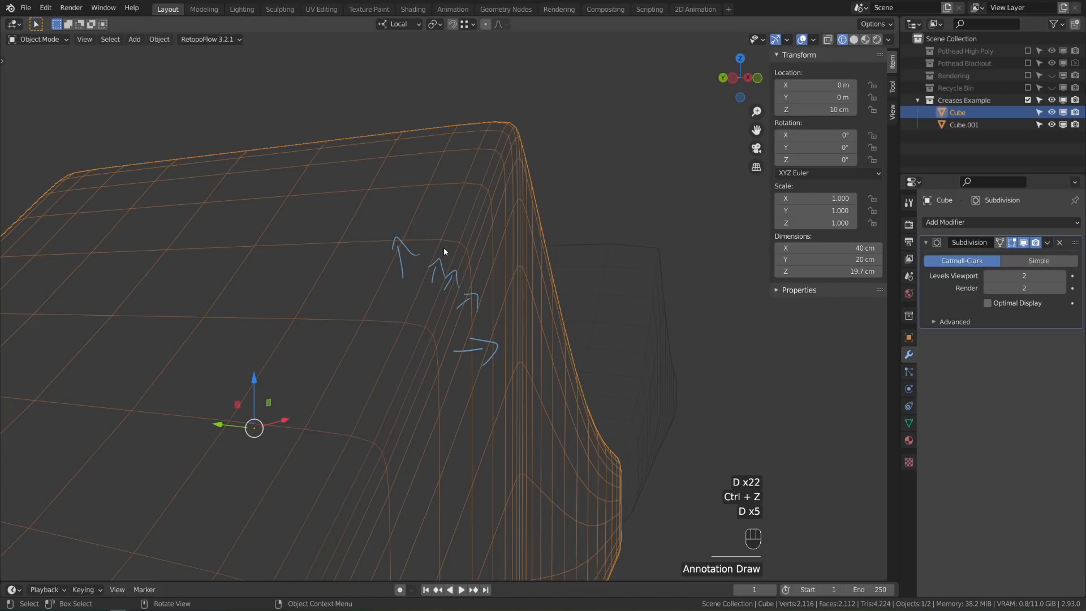
pyautogui.moveTo(426, 245); pyautogui.dragTo(445, 243)
pyautogui.moveTo(500, 313); pyautogui.dragTo(499, 316)
pyautogui.moveTo(531, 339); pyautogui.dragTo(444, 257, button='right')
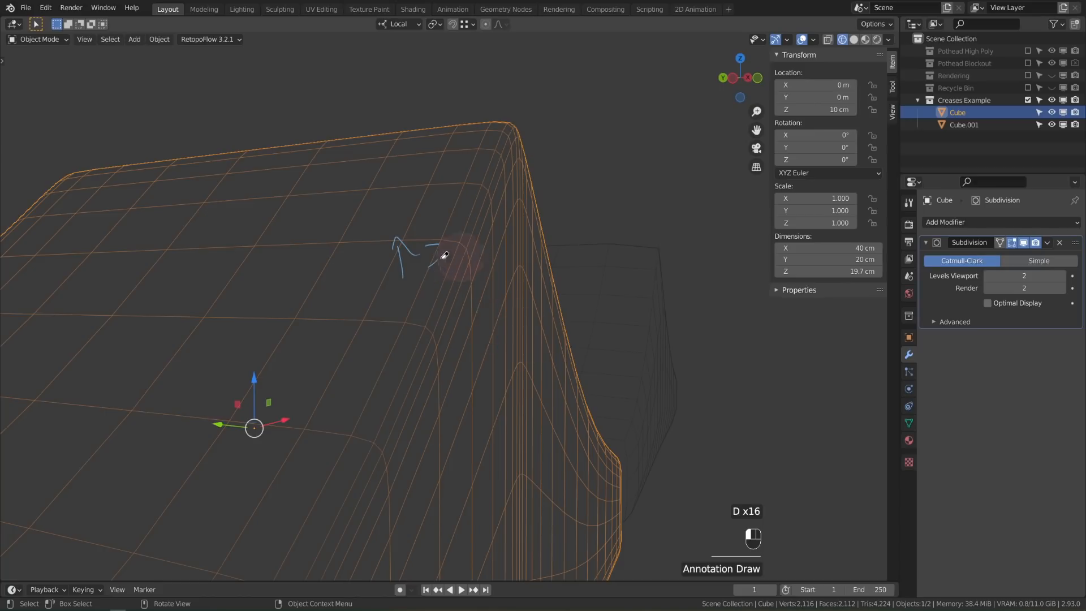
pyautogui.moveTo(443, 256); pyautogui.dragTo(333, 268, button='right')
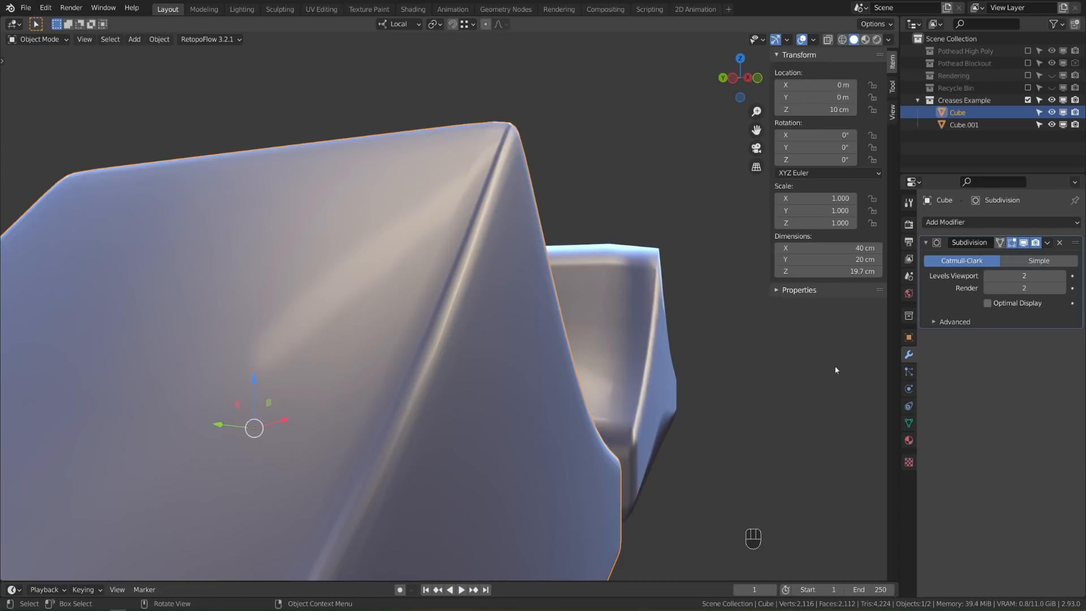
pyautogui.click(989, 276)
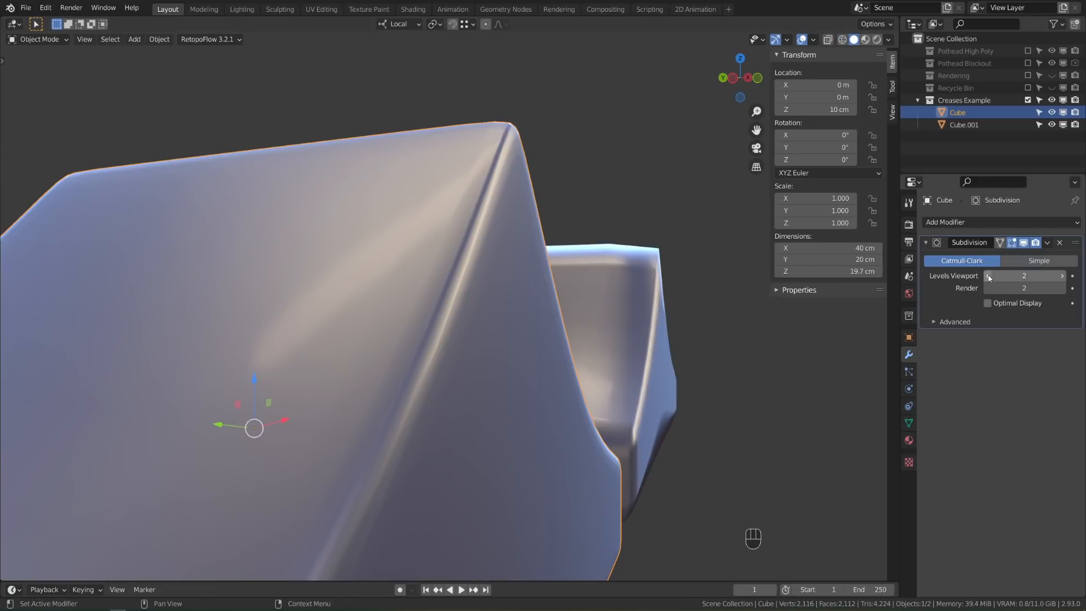
# Step the Cube's viewport subdivision level up through 2 and 3 to 4
pyautogui.click(1063, 275)
pyautogui.click(1064, 276)
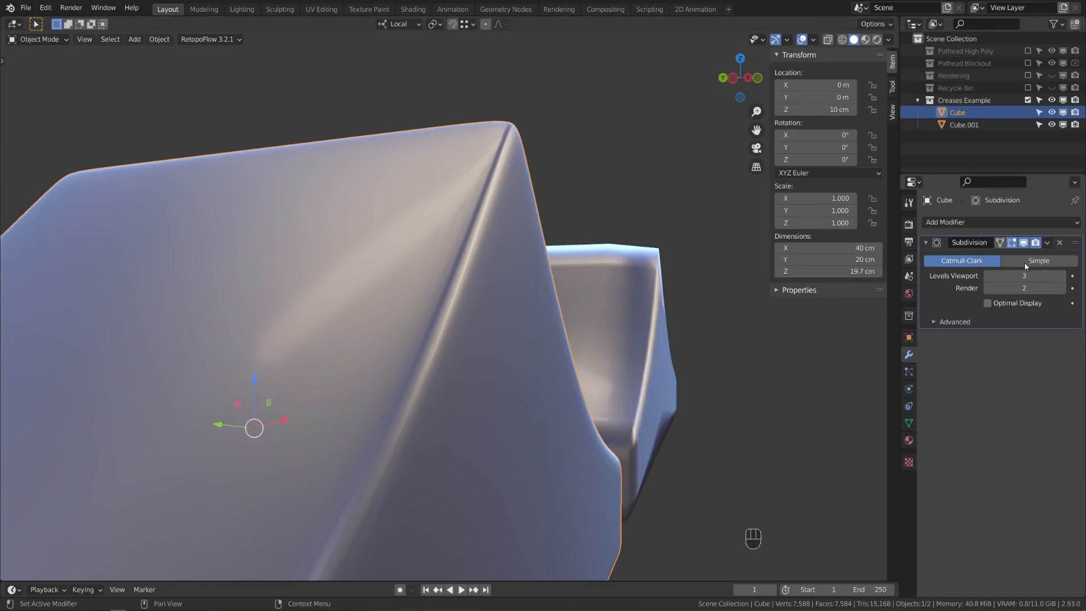
pyautogui.click(1064, 276)
pyautogui.scroll(-2, 663, 432)
pyautogui.scroll(-4, 662, 430)
pyautogui.moveTo(663, 431); pyautogui.dragTo(652, 401, button='middle')
pyautogui.scroll(2, 652, 402)
pyautogui.moveTo(565, 349); pyautogui.dragTo(661, 331, button='middle')
pyautogui.scroll(2, 635, 324)
# Lower the viewport level through 2 to 1, restore it to 2, and select Cube.001
pyautogui.click(986, 280)
pyautogui.click(987, 277)
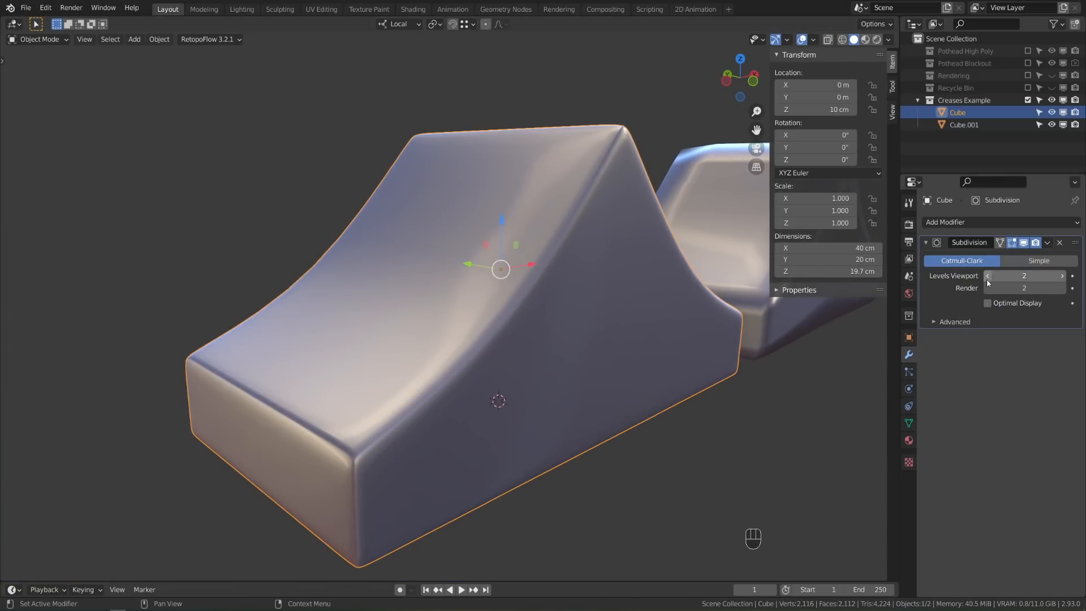
pyautogui.keyDown('shift'); pyautogui.moveTo(852, 305); pyautogui.dragTo(931, 297, button='middle'); pyautogui.keyUp('shift')
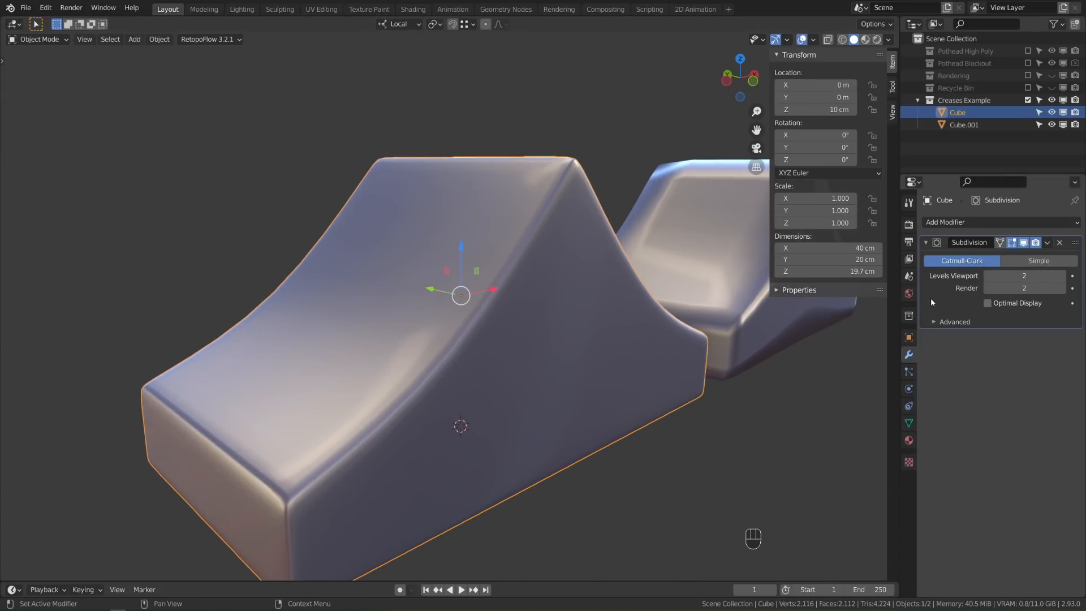
pyautogui.click(987, 276)
pyautogui.click(1062, 276)
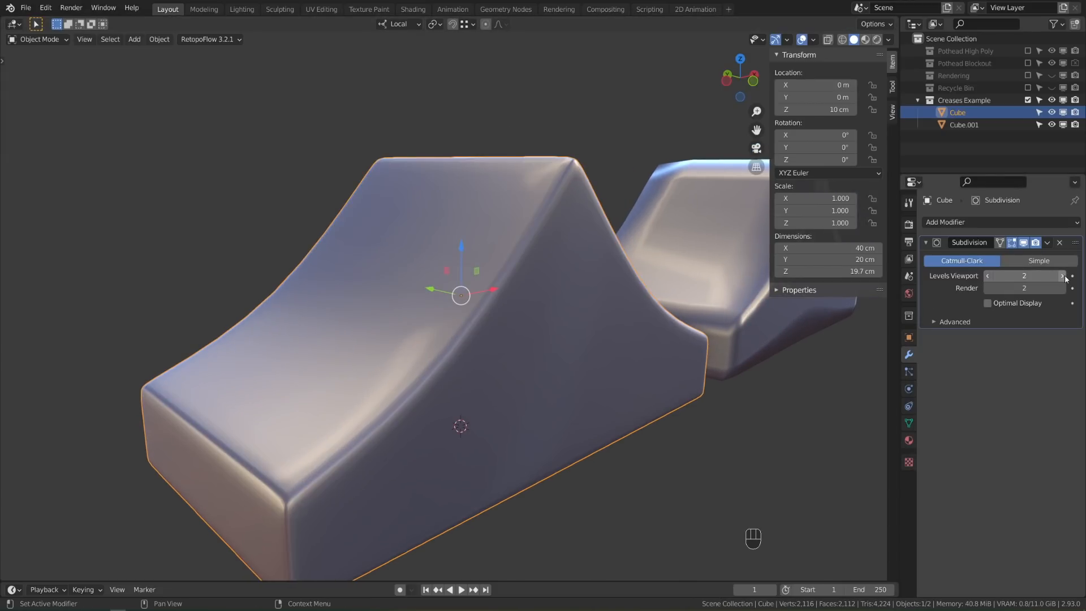
pyautogui.scroll(-5, 645, 344)
pyautogui.scroll(6, 646, 347)
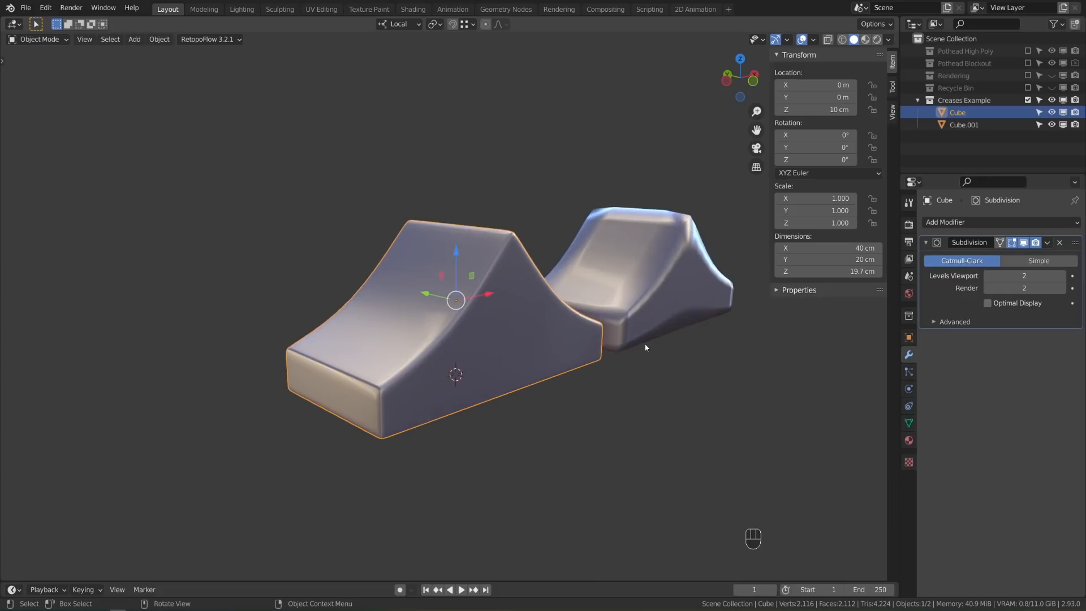
pyautogui.keyDown('shift'); pyautogui.moveTo(700, 339); pyautogui.dragTo(651, 362, button='middle'); pyautogui.keyUp('shift')
pyautogui.click(558, 326)
# Raise Cube.001's viewport subdivision level one step at a time up to 6
pyautogui.click(1062, 276)
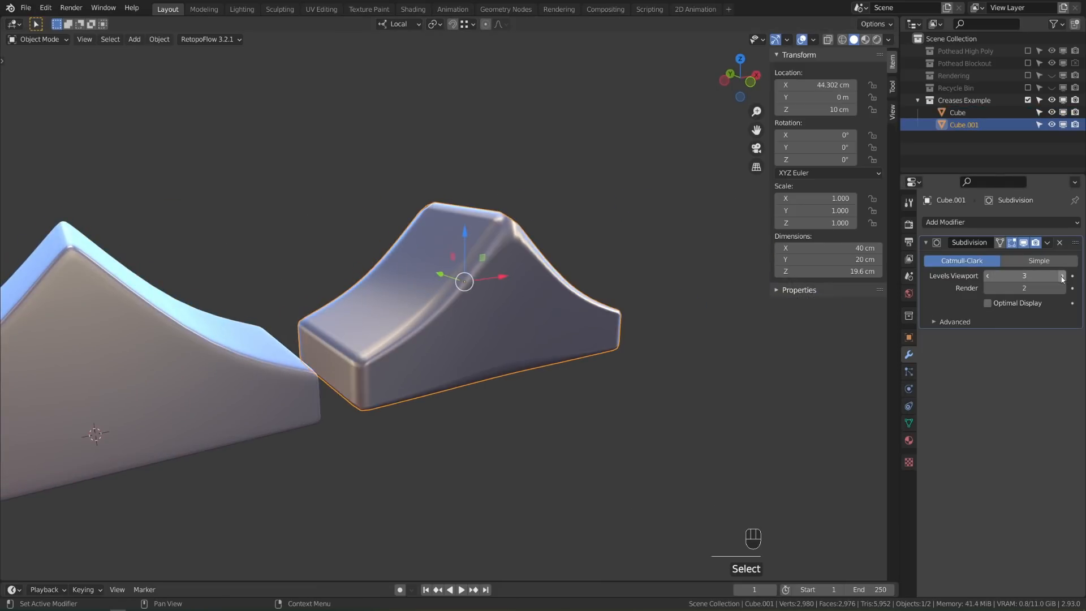
pyautogui.click(1063, 276)
pyautogui.click(1063, 276)
pyautogui.click(1062, 276)
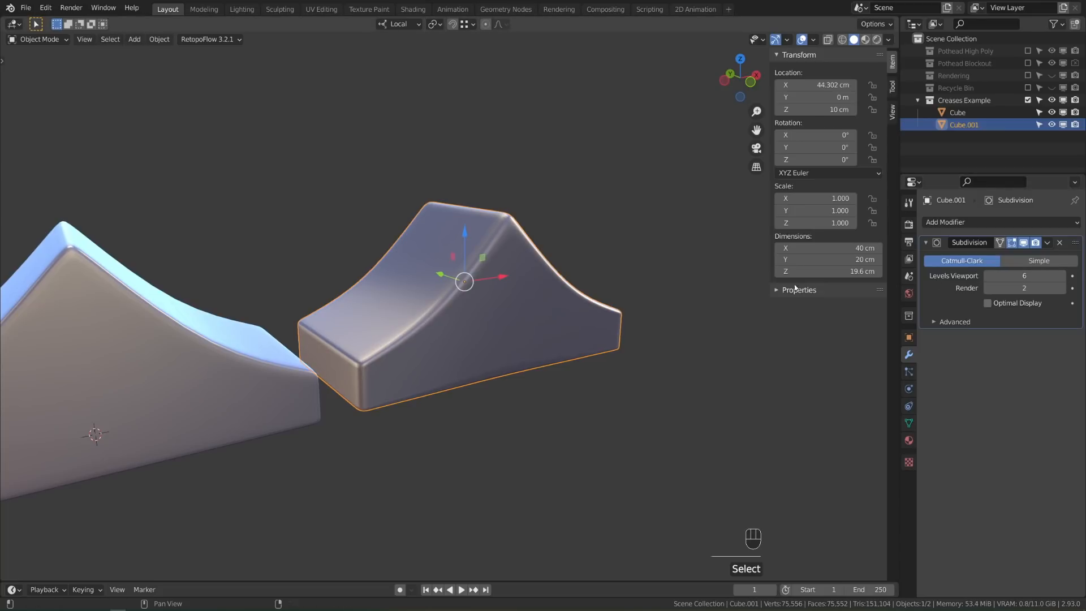
pyautogui.moveTo(492, 282); pyautogui.dragTo(535, 287, button='middle')
# Nudge the edges' crease in Edit Mode, then settle the viewport subdivision level at 5
pyautogui.press('Tab')
pyautogui.keyDown('shift'); pyautogui.moveTo(834, 184); pyautogui.dragTo(838, 184); pyautogui.keyUp('shift')
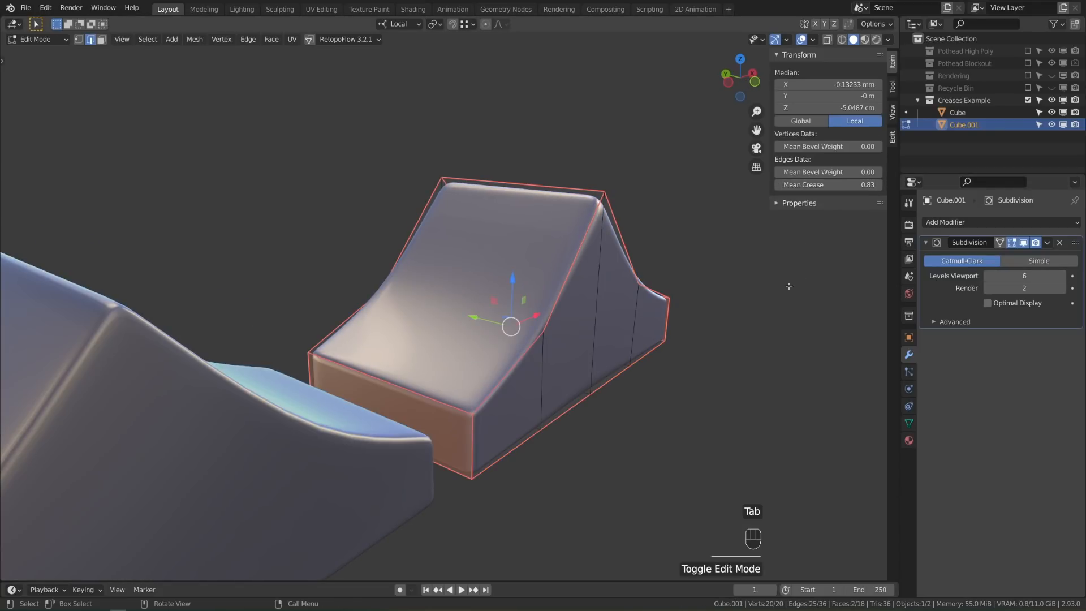
pyautogui.press('Tab')
pyautogui.moveTo(724, 294); pyautogui.dragTo(639, 354, button='middle')
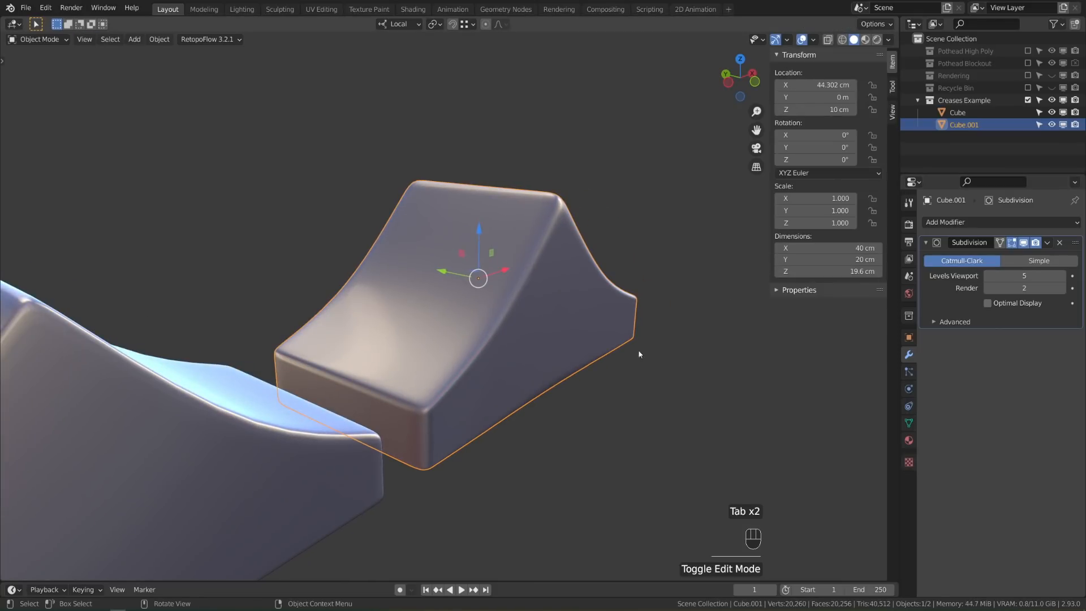
pyautogui.click(987, 275)
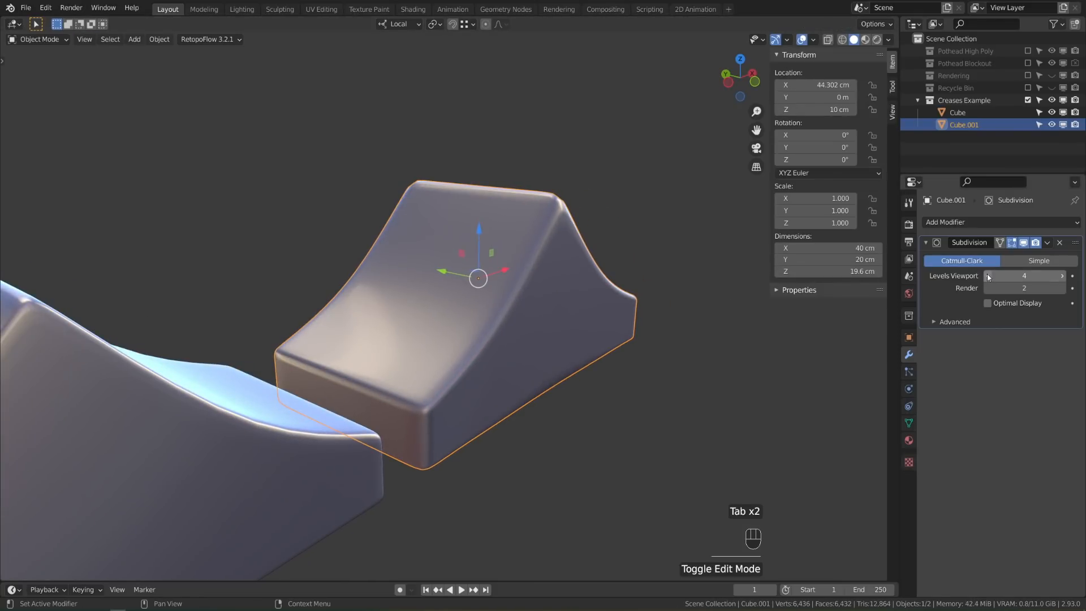
pyautogui.click(1063, 277)
# Reframe the view around Cube.001 and enter Edit Mode on its mesh
pyautogui.moveTo(687, 297); pyautogui.dragTo(645, 292, button='middle')
pyautogui.scroll(-2, 646, 292)
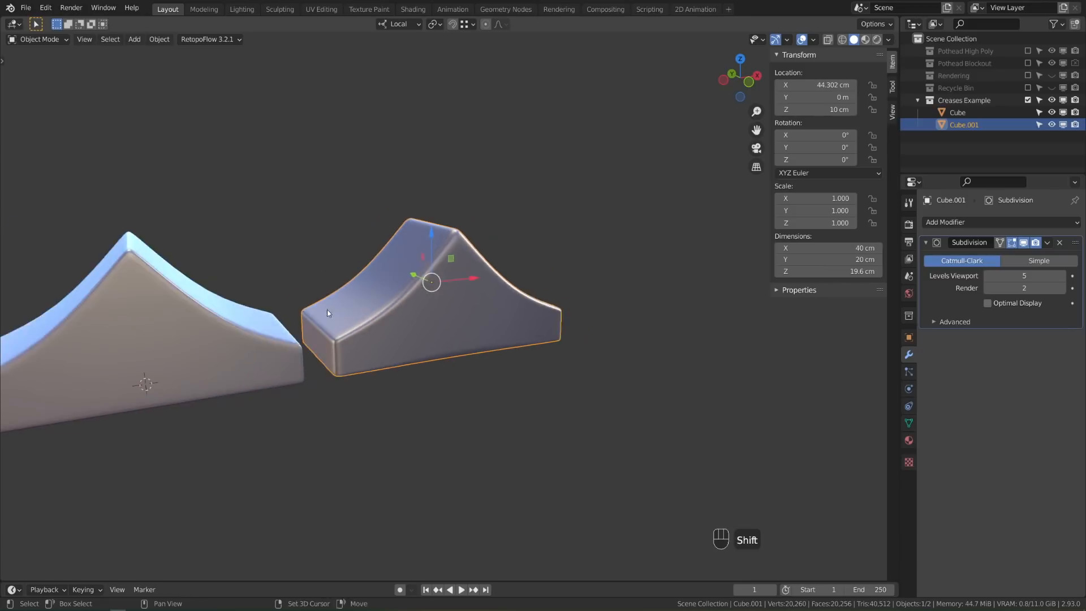
pyautogui.keyDown('shift'); pyautogui.moveTo(327, 309); pyautogui.dragTo(487, 301, button='middle'); pyautogui.keyUp('shift')
pyautogui.scroll(3, 497, 296)
pyautogui.keyDown('shift'); pyautogui.moveTo(610, 298); pyautogui.dragTo(459, 314, button='middle'); pyautogui.keyUp('shift')
pyautogui.keyDown('shift'); pyautogui.moveTo(275, 310); pyautogui.dragTo(371, 313, button='middle'); pyautogui.keyUp('shift')
pyautogui.scroll(2, 371, 313)
pyautogui.press('Tab')
pyautogui.moveTo(520, 327); pyautogui.dragTo(619, 325, button='middle')
# In edge select mode, select two vertical side edges of the ramp
pyautogui.press('2')
pyautogui.click(517, 305)
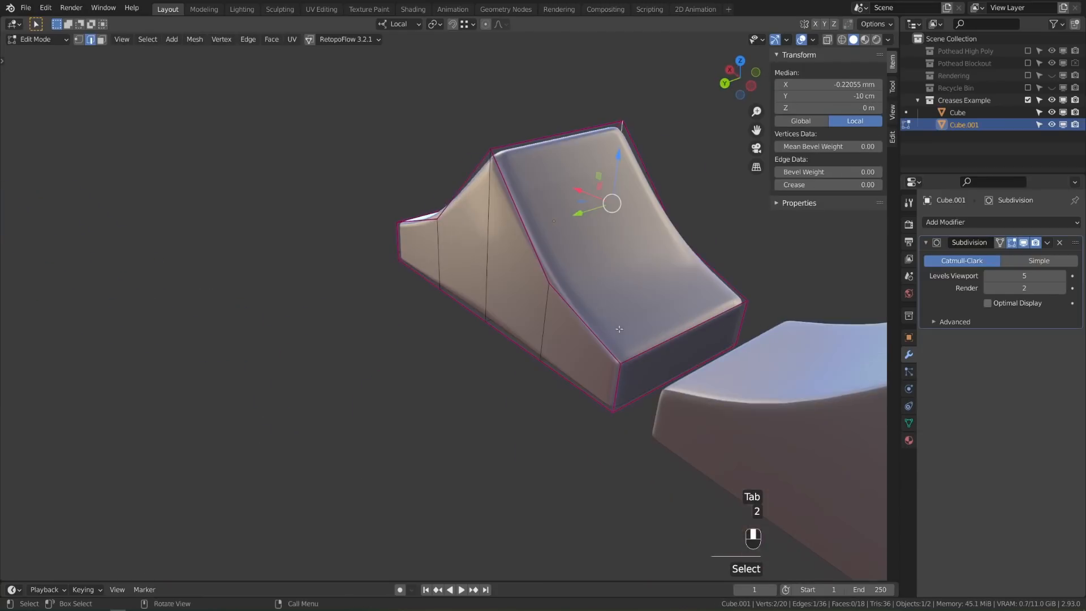
pyautogui.keyDown('shift'); pyautogui.click(489, 243); pyautogui.keyUp('shift')
pyautogui.moveTo(696, 246); pyautogui.dragTo(614, 271, button='middle')
pyautogui.keyDown('shift'); pyautogui.moveTo(613, 272); pyautogui.dragTo(537, 214, button='middle'); pyautogui.keyUp('shift')
pyautogui.scroll(3, 538, 214)
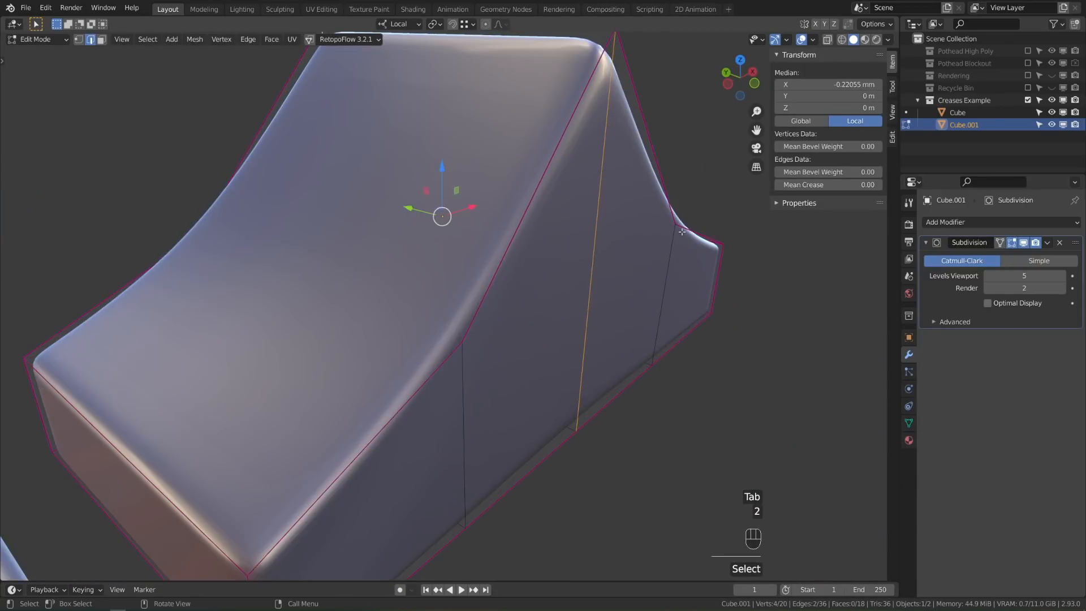
pyautogui.keyDown('shift'); pyautogui.moveTo(682, 232); pyautogui.dragTo(634, 280, button='middle'); pyautogui.keyUp('shift')
# Raise the selected edges' mean crease to 0.96 and return to Object Mode
pyautogui.moveTo(828, 185)
pyautogui.mouseDown()
pyautogui.moveTo(888, 185)
pyautogui.moveTo(814, 185)
pyautogui.mouseUp()
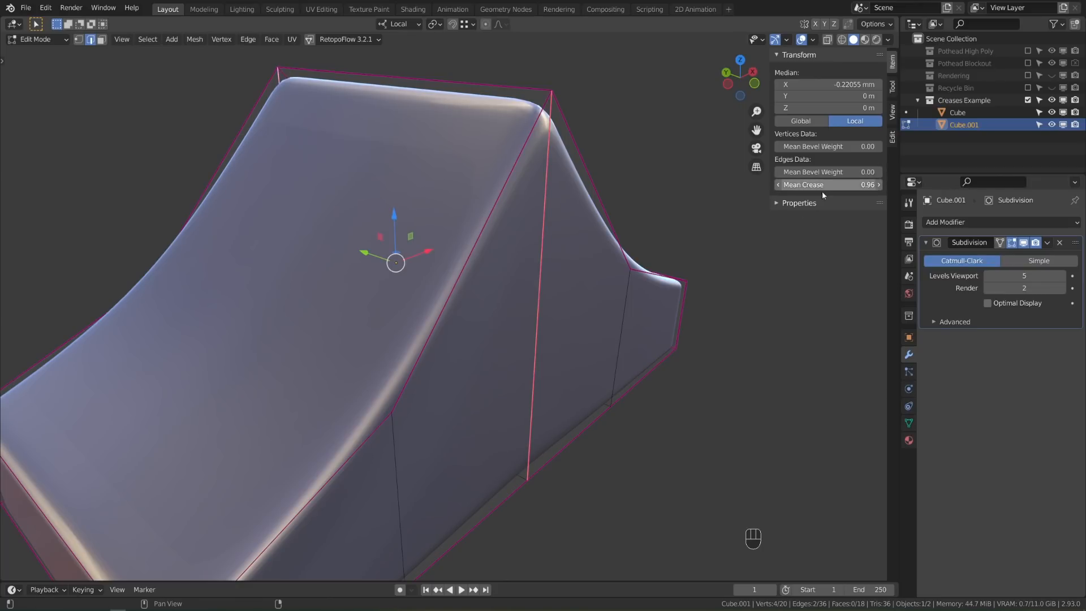
pyautogui.press('Tab')
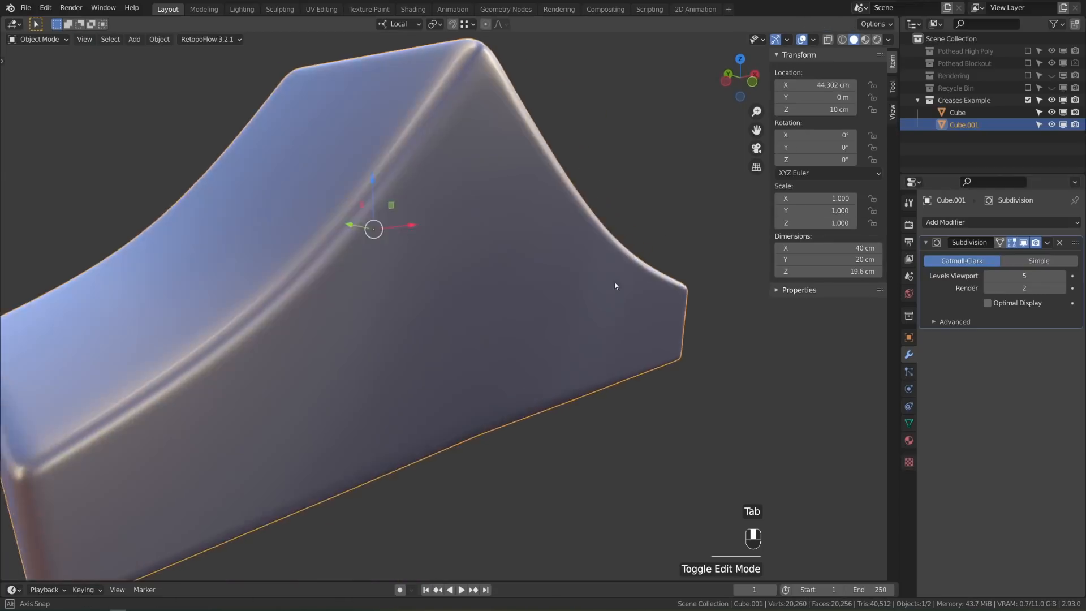
pyautogui.moveTo(615, 282); pyautogui.dragTo(590, 279, button='middle')
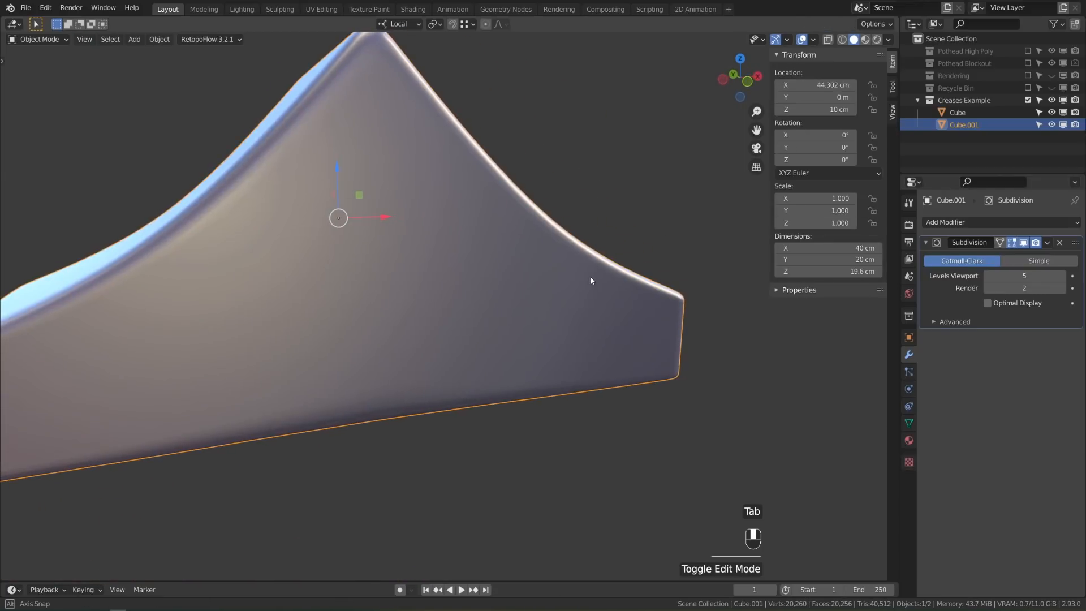
# Frame both ramps, then draw and erase an annotation arrow on the right ramp
pyautogui.scroll(-2, 422, 306)
pyautogui.keyDown('shift'); pyautogui.moveTo(422, 307); pyautogui.dragTo(653, 337, button='middle'); pyautogui.keyUp('shift')
pyautogui.scroll(-2, 620, 339)
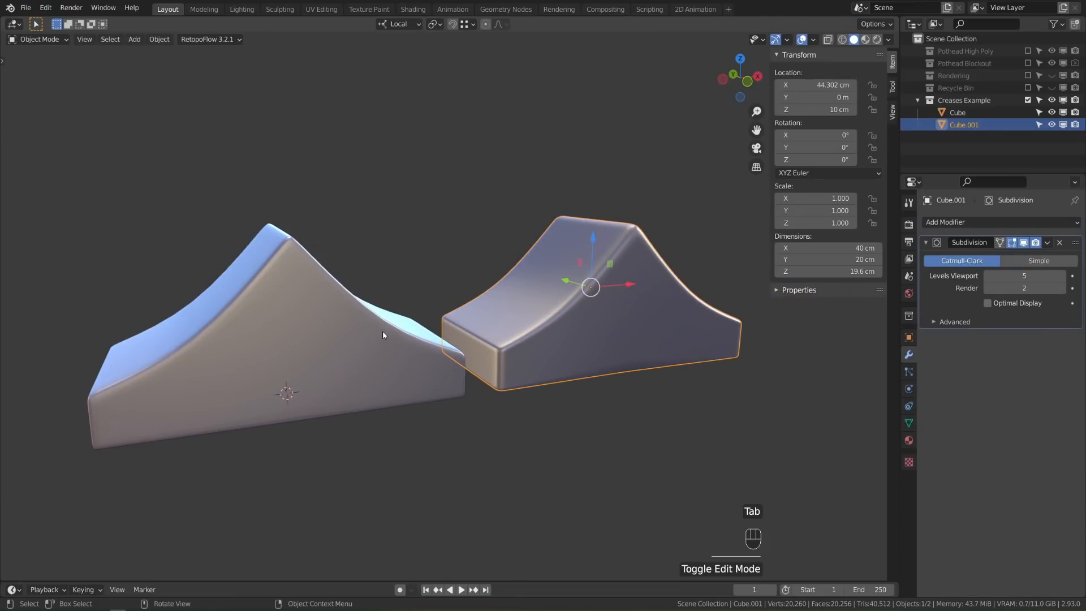
pyautogui.moveTo(522, 361); pyautogui.dragTo(572, 369, button='middle')
pyautogui.press('d')
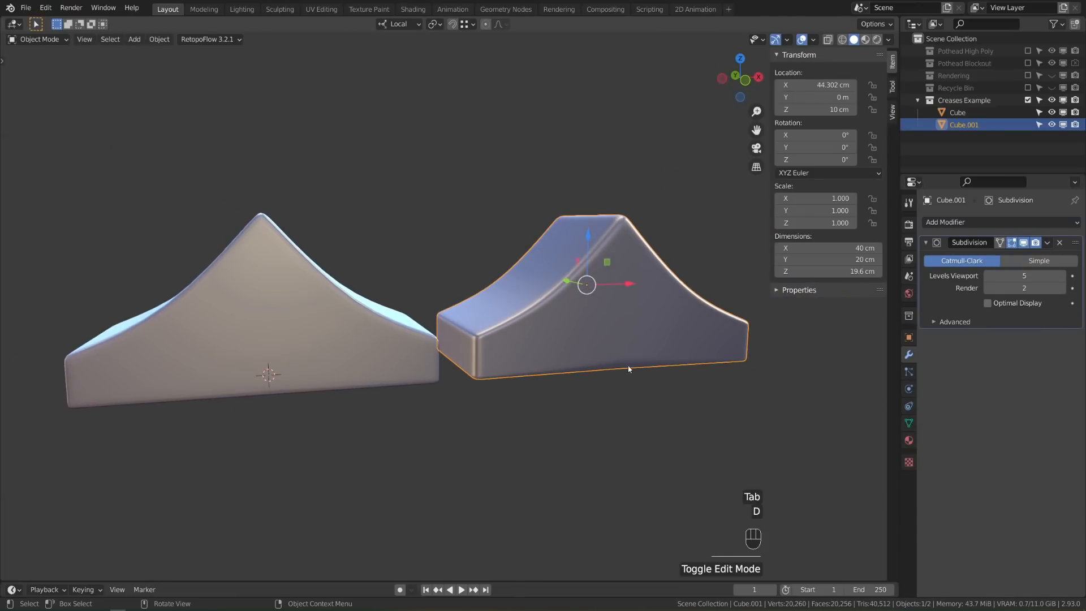
pyautogui.moveTo(625, 371)
pyautogui.mouseDown()
pyautogui.moveTo(627, 343)
pyautogui.moveTo(636, 345)
pyautogui.mouseUp()
pyautogui.moveTo(630, 376); pyautogui.dragTo(601, 374, button='right')
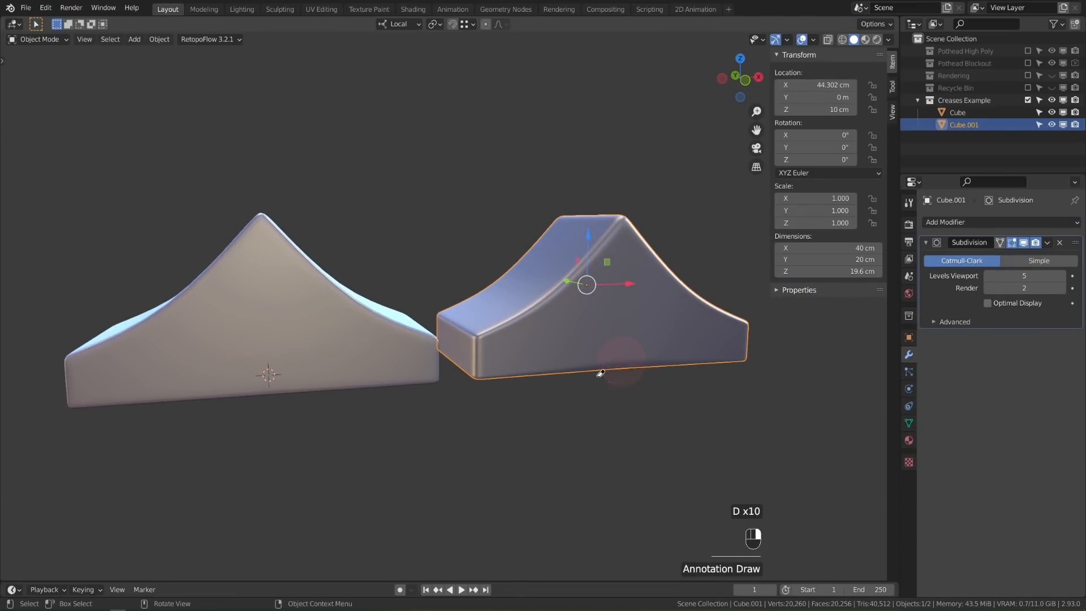
pyautogui.moveTo(621, 435)
pyautogui.mouseDown(button='middle')
pyautogui.moveTo(624, 371)
pyautogui.moveTo(652, 376)
pyautogui.mouseUp(button='middle')
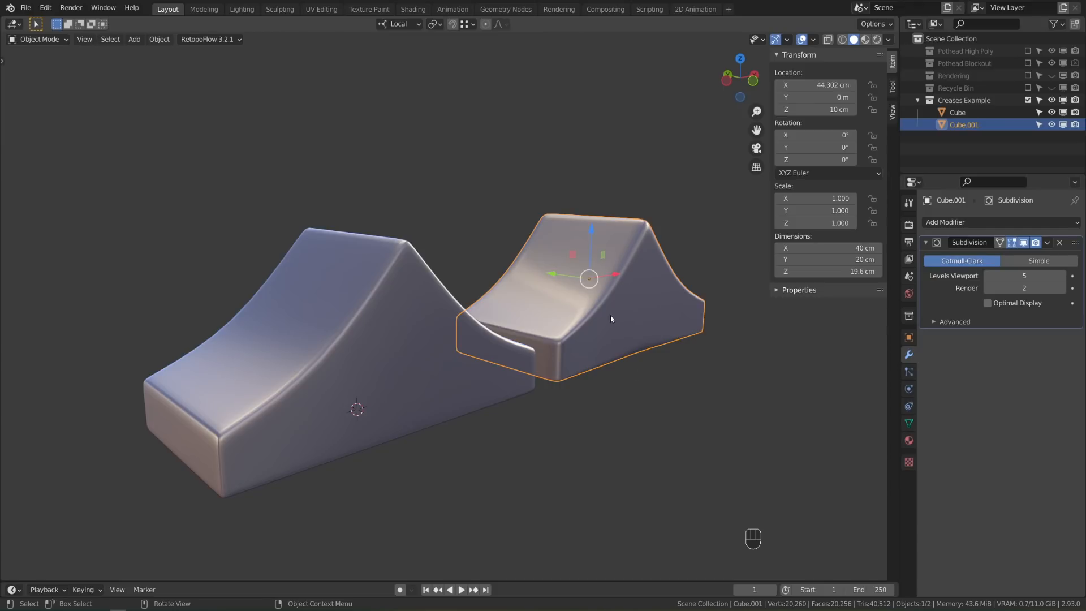
# Move Cube.001 into a new Collection 6, exclude it, and select the Cube ramp
pyautogui.click(1075, 24)
pyautogui.moveTo(966, 125); pyautogui.dragTo(962, 137)
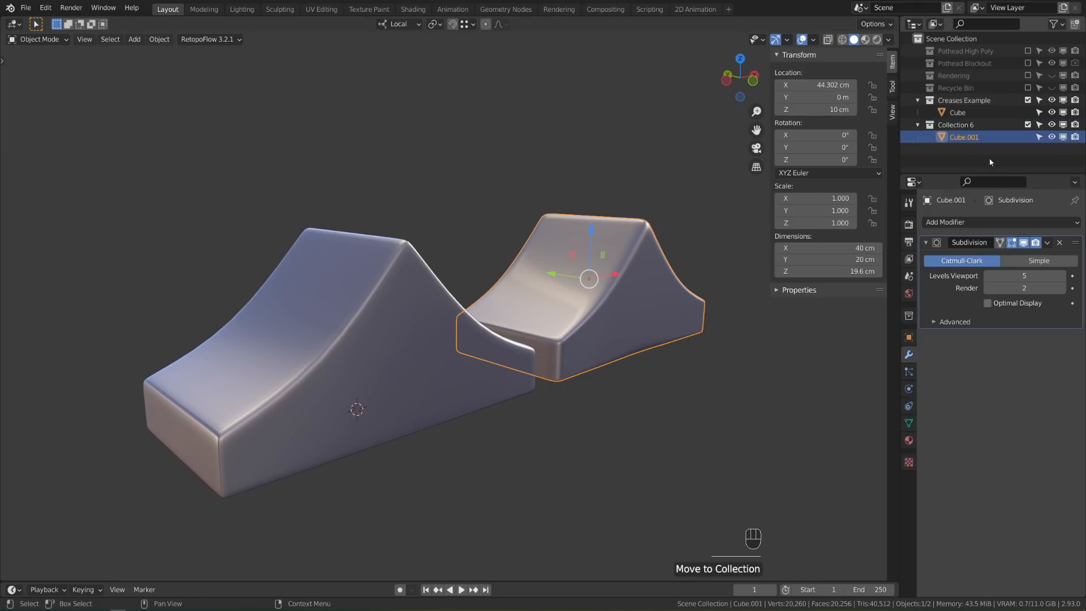
pyautogui.click(1027, 125)
pyautogui.click(478, 374)
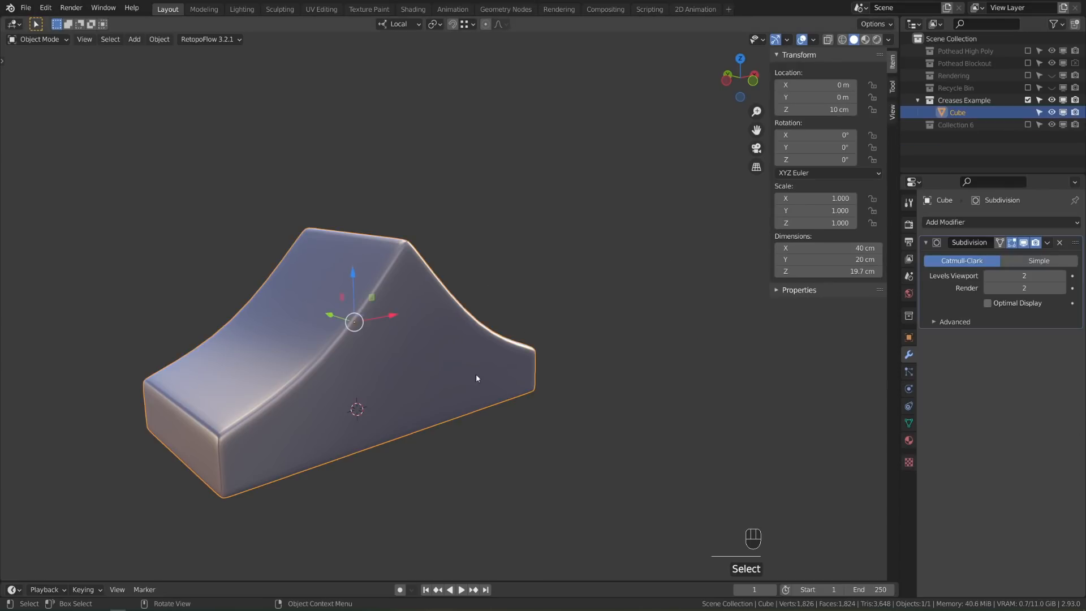
pyautogui.keyDown('shift'); pyautogui.moveTo(474, 377); pyautogui.dragTo(517, 343, button='middle'); pyautogui.keyUp('shift')
pyautogui.press('n')
pyautogui.moveTo(589, 388)
pyautogui.mouseDown(button='middle')
pyautogui.moveTo(537, 374)
pyautogui.moveTo(603, 379)
pyautogui.mouseUp(button='middle')
pyautogui.scroll(1, 603, 379)
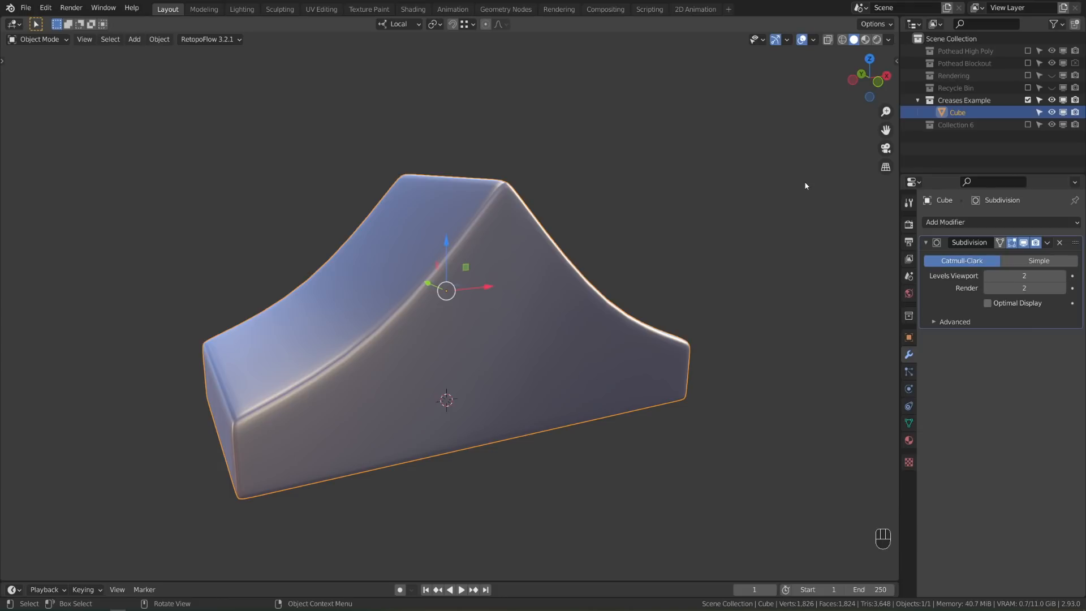
# Hide the Creases Example collection and show Collection 6, making Cube.001 active
pyautogui.click(1028, 100)
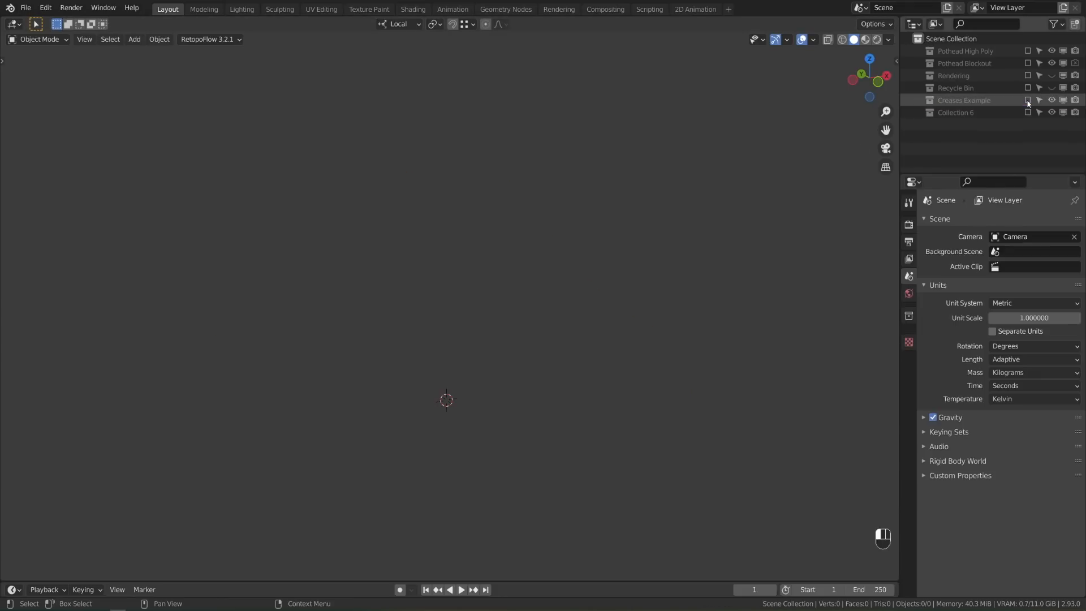
pyautogui.click(1027, 112)
pyautogui.keyDown('shift'); pyautogui.moveTo(765, 335); pyautogui.dragTo(725, 333, button='middle'); pyautogui.keyUp('shift')
pyautogui.click(659, 333)
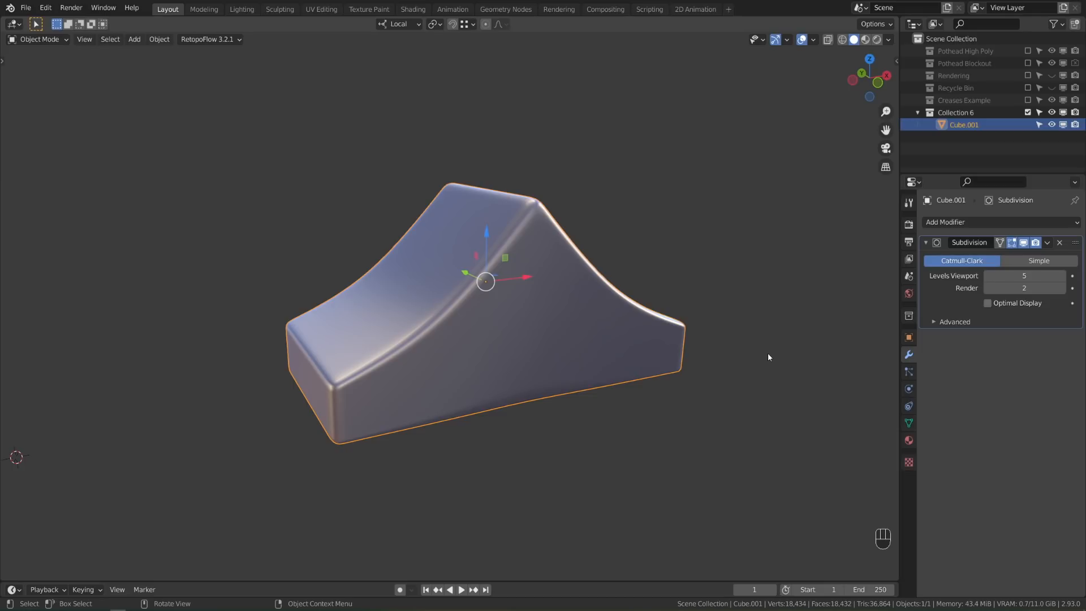
# Show the Creases Example collection again and select only the left ramp
pyautogui.click(1028, 100)
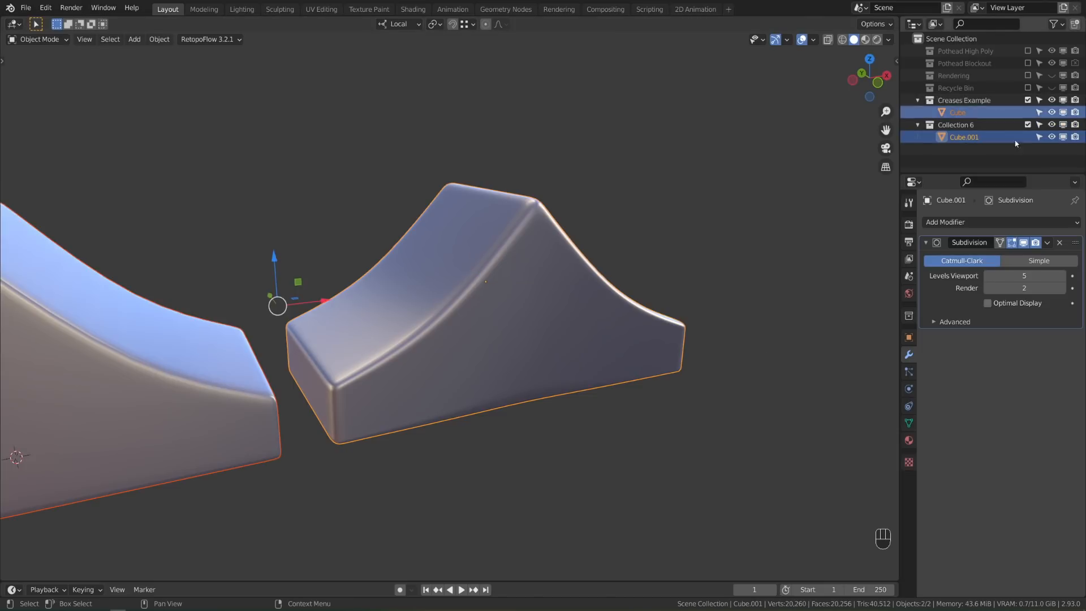
pyautogui.scroll(-1, 427, 345)
pyautogui.keyDown('shift'); pyautogui.moveTo(425, 347); pyautogui.dragTo(566, 339, button='middle'); pyautogui.keyUp('shift')
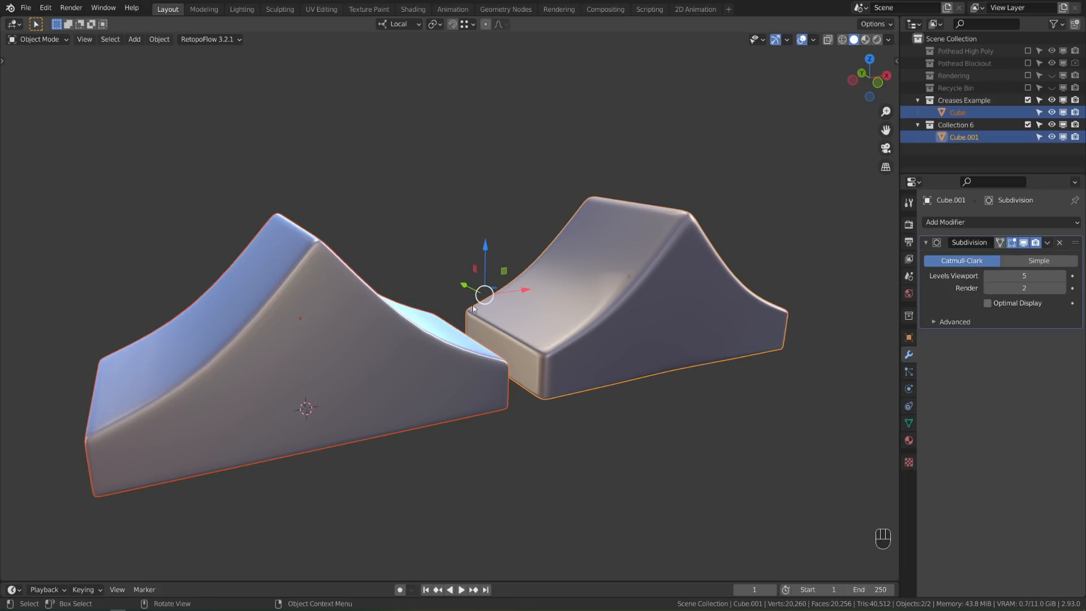
pyautogui.click(375, 359)
pyautogui.keyDown('shift'); pyautogui.moveTo(375, 358); pyautogui.dragTo(481, 394, button='middle'); pyautogui.keyUp('shift')
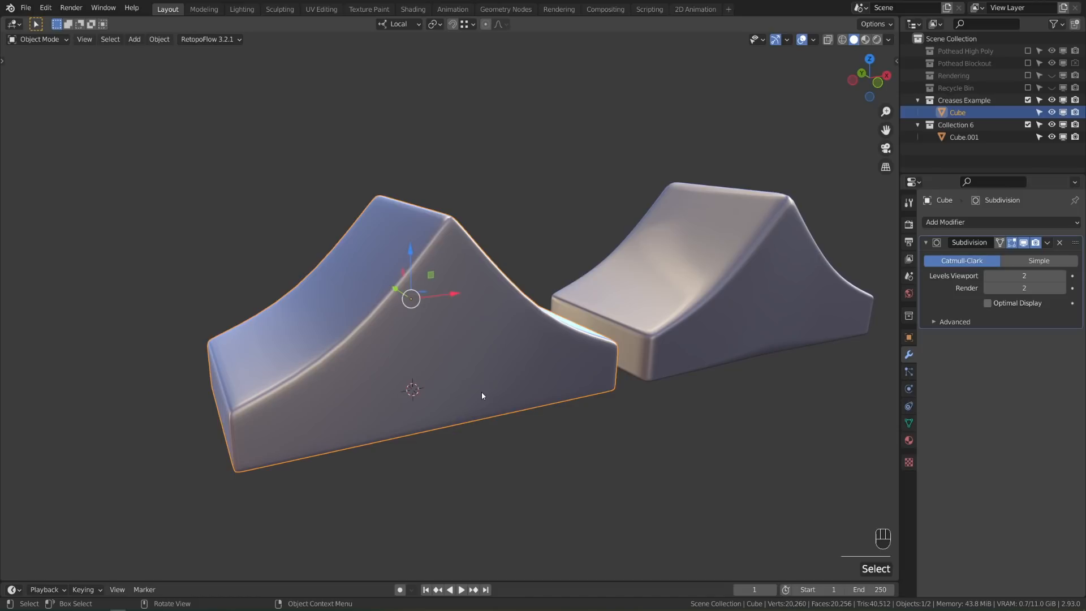
# Scale Cube.001 down to 0.127 and move it beside the big ramp
pyautogui.click(758, 266)
pyautogui.keyDown('shift'); pyautogui.moveTo(732, 385); pyautogui.dragTo(782, 398, button='middle'); pyautogui.keyUp('shift')
pyautogui.press('s')
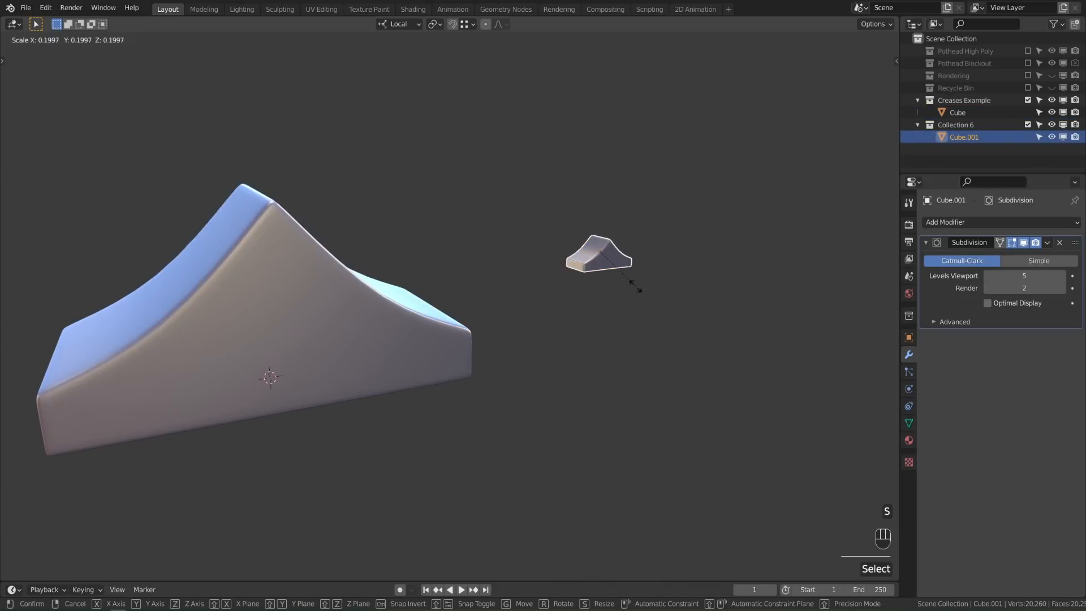
pyautogui.click(626, 275)
pyautogui.press('g')
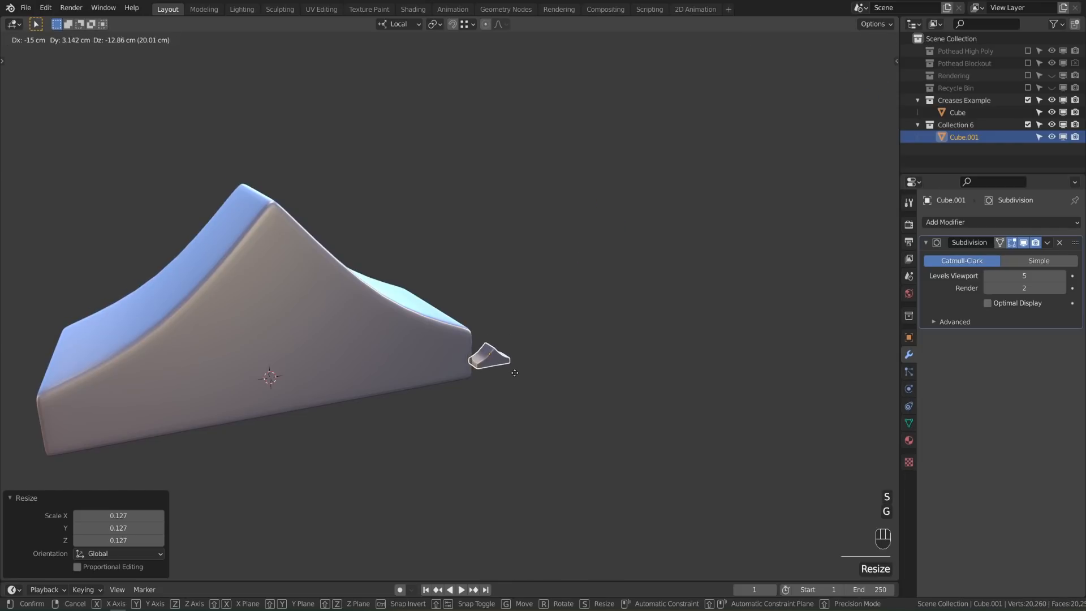
pyautogui.click(540, 371)
# Reselect the small ramp and raise it slightly along Z
pyautogui.hotkey('alt', 'a')
pyautogui.moveTo(548, 373); pyautogui.dragTo(506, 356, button='middle')
pyautogui.scroll(3, 626, 375)
pyautogui.click(504, 357)
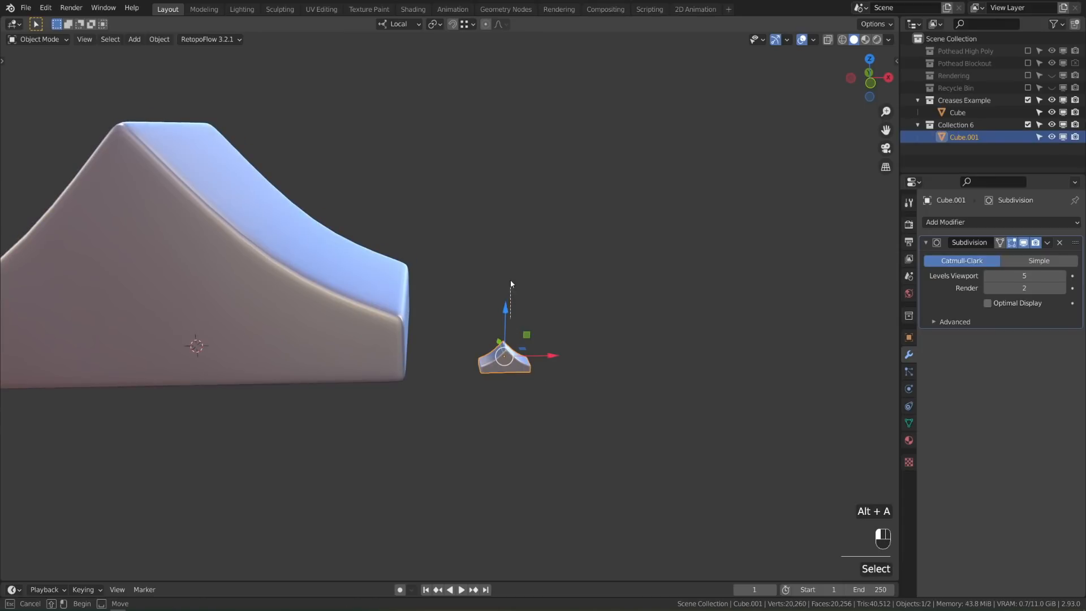
pyautogui.moveTo(506, 320); pyautogui.dragTo(506, 305)
# Set the small ramp's viewport subdivision level to 2 and center the view on it
pyautogui.click(988, 276)
pyautogui.click(988, 276)
pyautogui.click(988, 276)
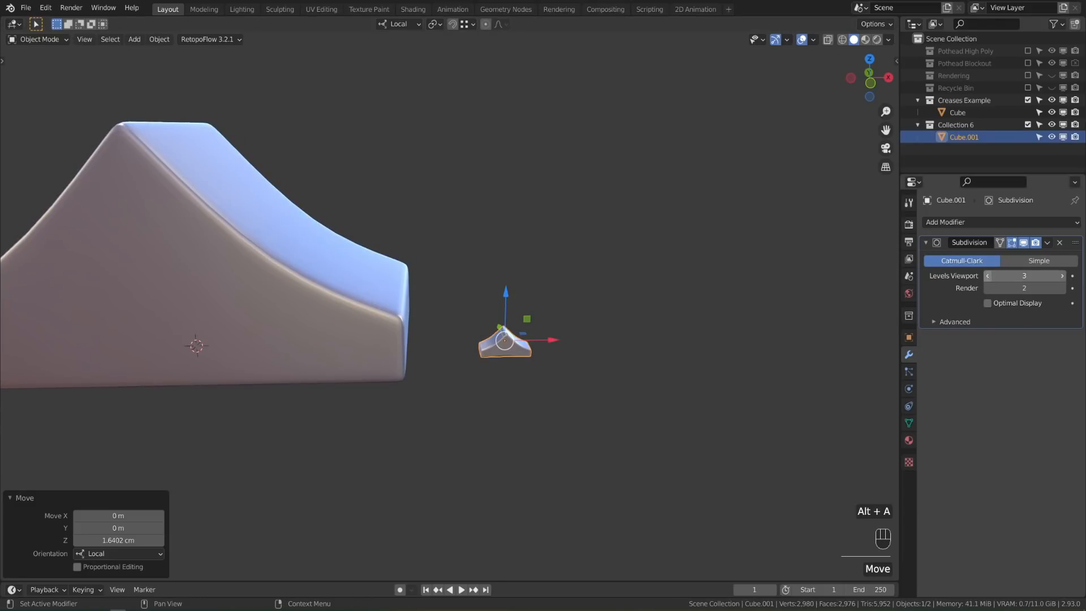
pyautogui.click(1062, 276)
pyautogui.click(988, 276)
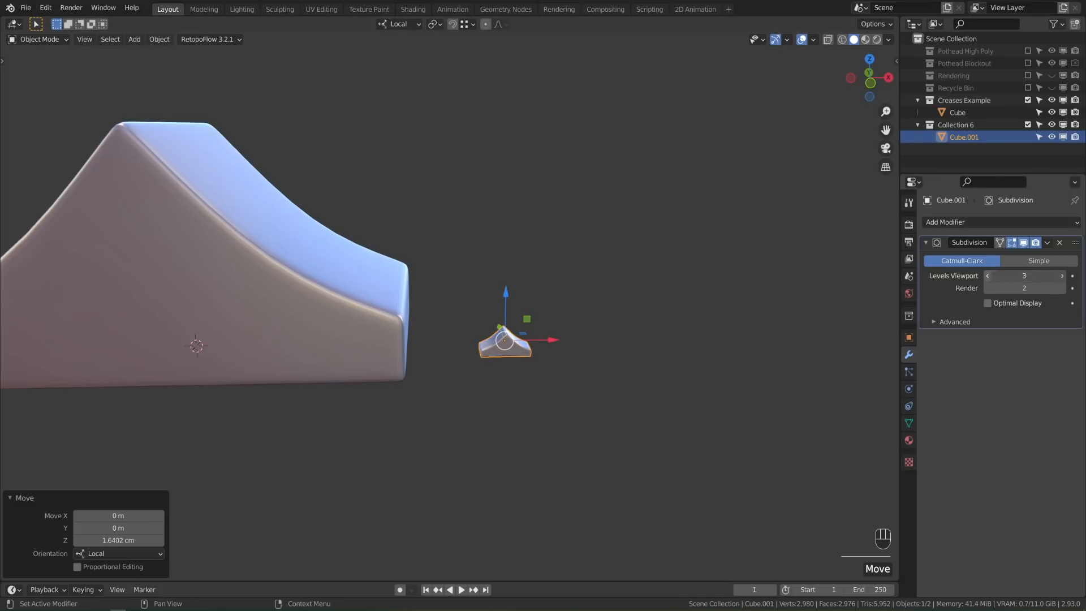
pyautogui.click(590, 371)
pyautogui.moveTo(590, 371); pyautogui.dragTo(543, 344, button='middle')
pyautogui.scroll(8, 543, 344)
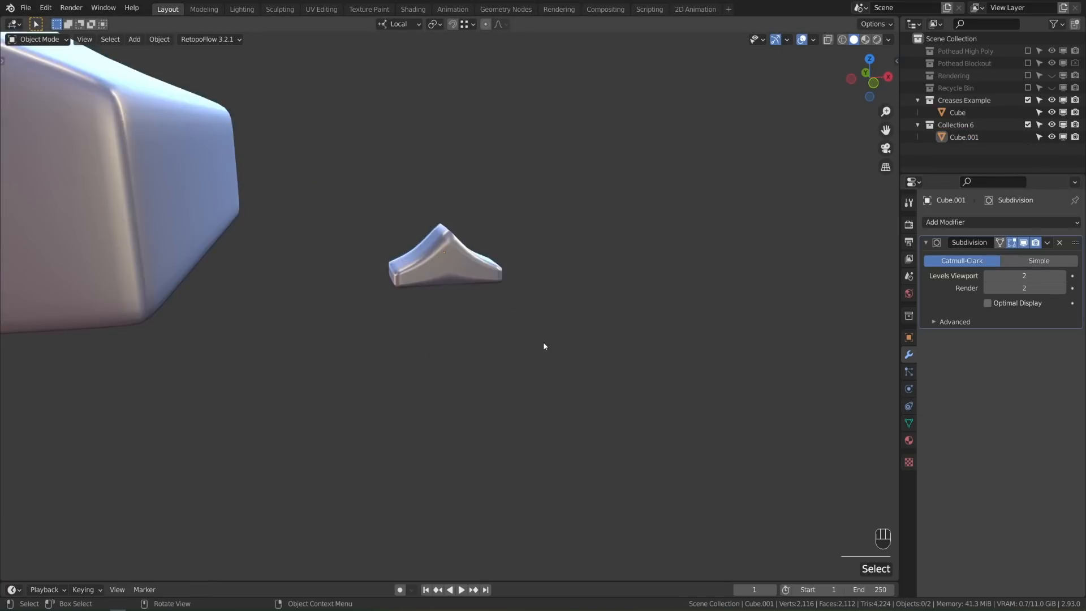
pyautogui.click(370, 155)
pyautogui.keyDown('shift'); pyautogui.moveTo(371, 153); pyautogui.dragTo(363, 281, button='middle'); pyautogui.keyUp('shift')
# In Edit Mode, select two vertical edges of the small ramp and lower their crease to about 0.54
pyautogui.press('Tab')
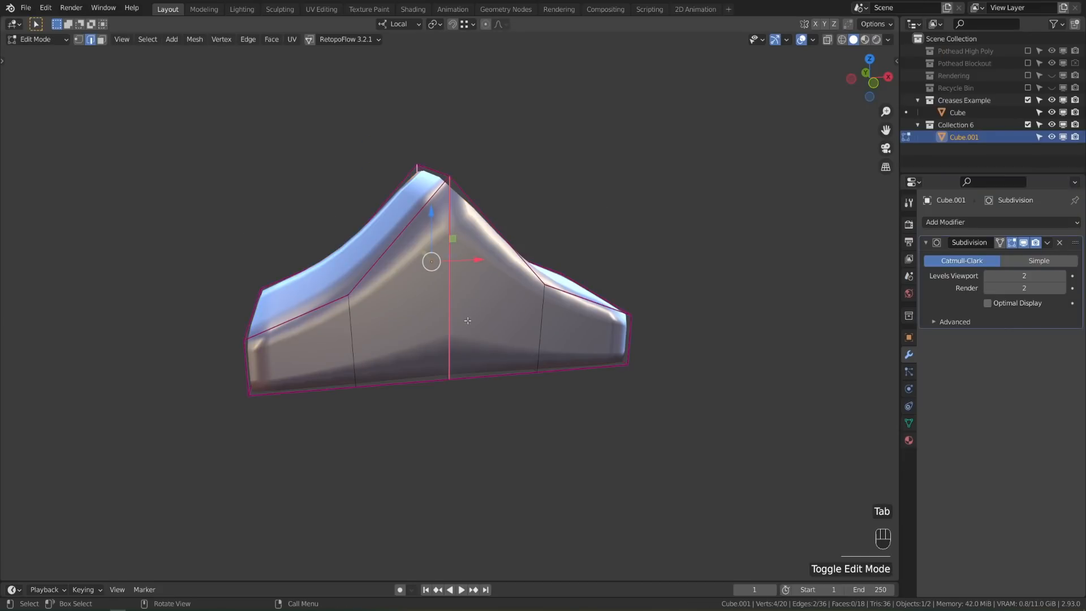
pyautogui.click(451, 320)
pyautogui.moveTo(451, 321); pyautogui.dragTo(745, 162, button='middle')
pyautogui.scroll(2, 524, 342)
pyautogui.keyDown('shift'); pyautogui.click(742, 170); pyautogui.keyUp('shift')
pyautogui.hotkey('shift', 'e')
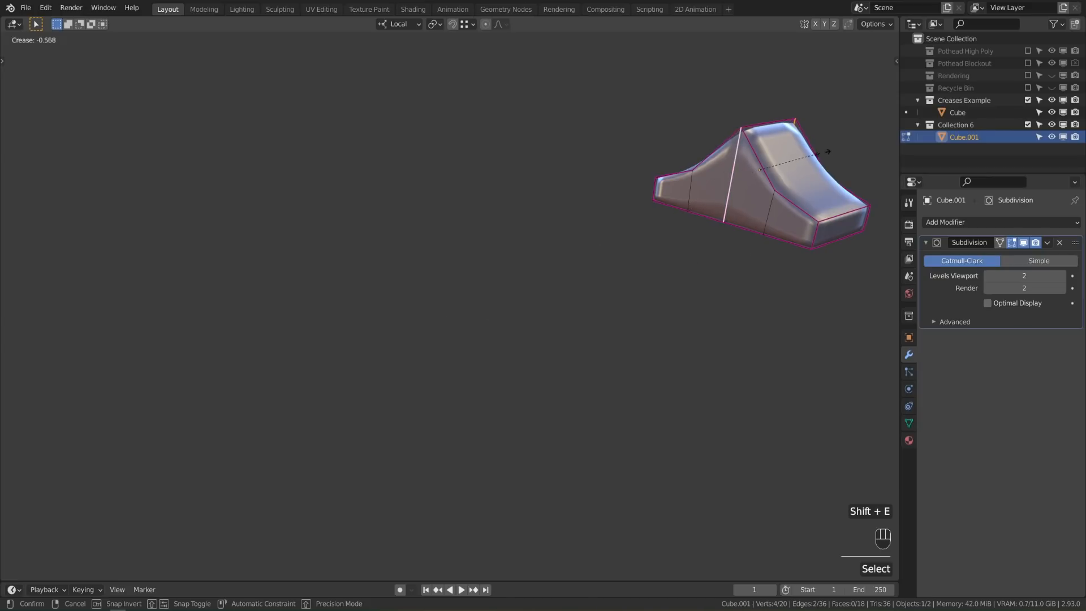
pyautogui.click(781, 216)
pyautogui.press('n')
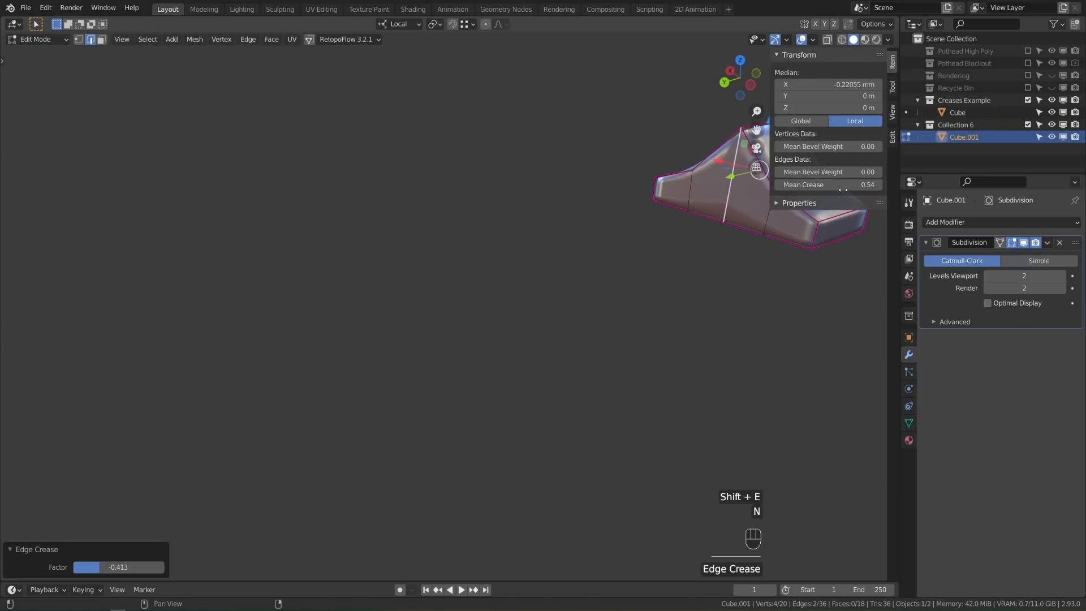
# Return to Object Mode and inspect both ramps, toggling wireframe and back to solid shading
pyautogui.moveTo(844, 243); pyautogui.dragTo(745, 293, button='middle')
pyautogui.press('Tab')
pyautogui.moveTo(571, 270); pyautogui.dragTo(502, 271, button='middle')
pyautogui.hotkey('alt', 'a')
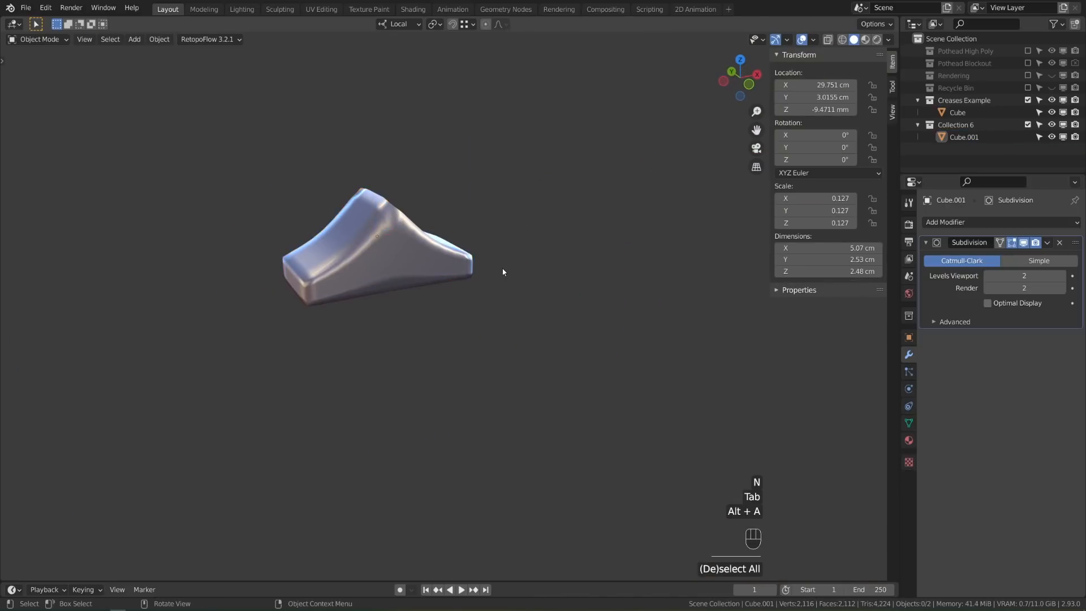
pyautogui.click(405, 262)
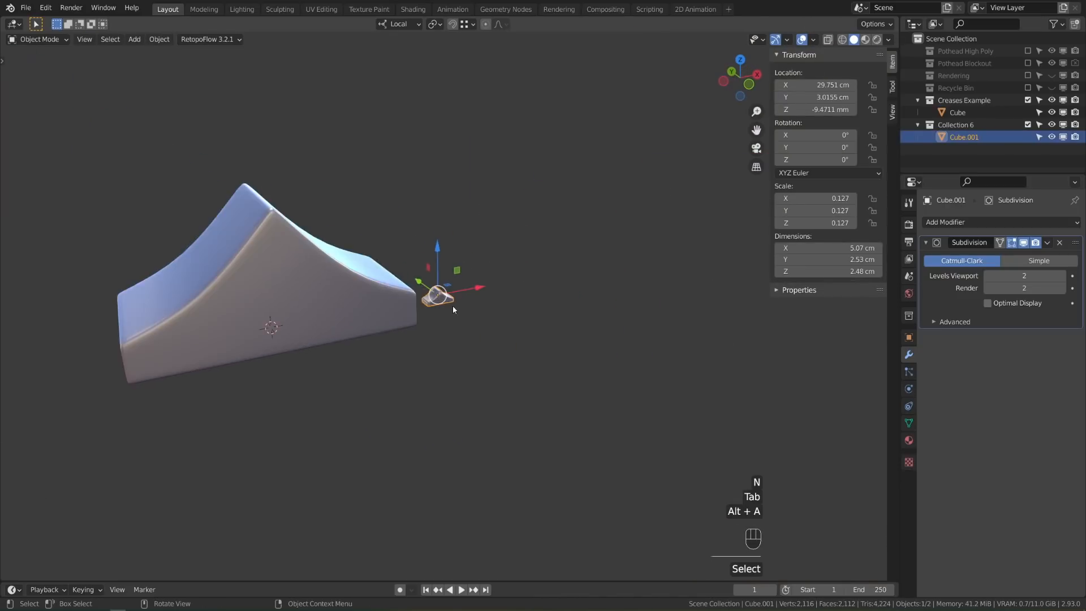
pyautogui.moveTo(453, 310)
pyautogui.mouseDown(button='middle')
pyautogui.moveTo(548, 366)
pyautogui.moveTo(528, 351)
pyautogui.moveTo(383, 356)
pyautogui.moveTo(574, 366)
pyautogui.moveTo(566, 346)
pyautogui.moveTo(549, 366)
pyautogui.mouseUp(button='middle')
pyautogui.hotkey('alt', 'a')
pyautogui.press('z')
pyautogui.press('z')
pyautogui.click(657, 388)
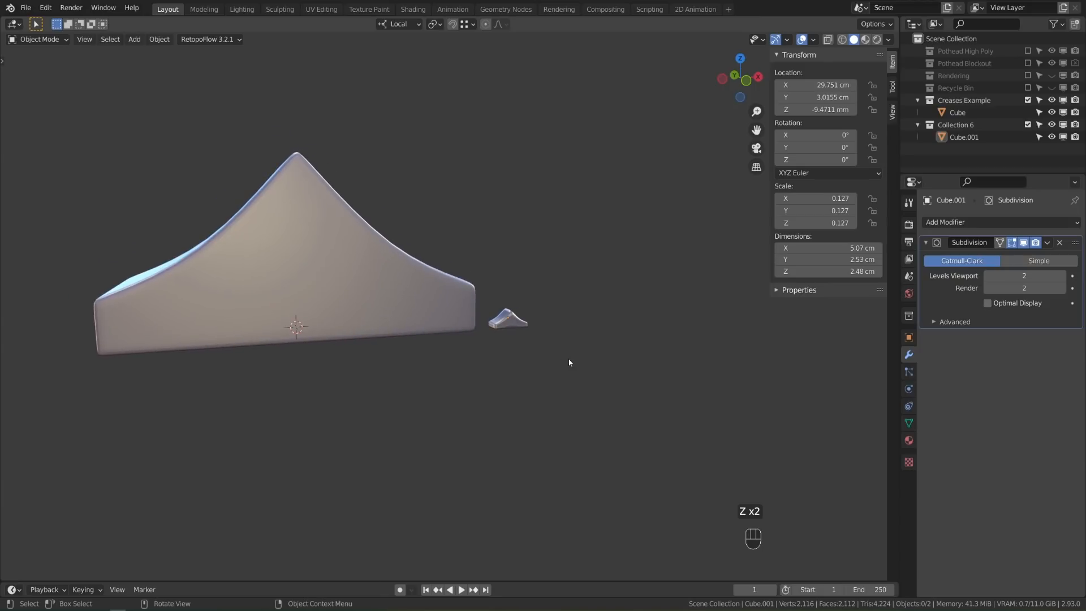
# Frame the small ramp and turn off its Subdivision modifier's Edit Mode display
pyautogui.click(510, 328)
pyautogui.press('KP_Decimal')
pyautogui.moveTo(556, 408); pyautogui.dragTo(572, 379, button='middle')
pyautogui.scroll(2, 572, 379)
pyautogui.click(1024, 243)
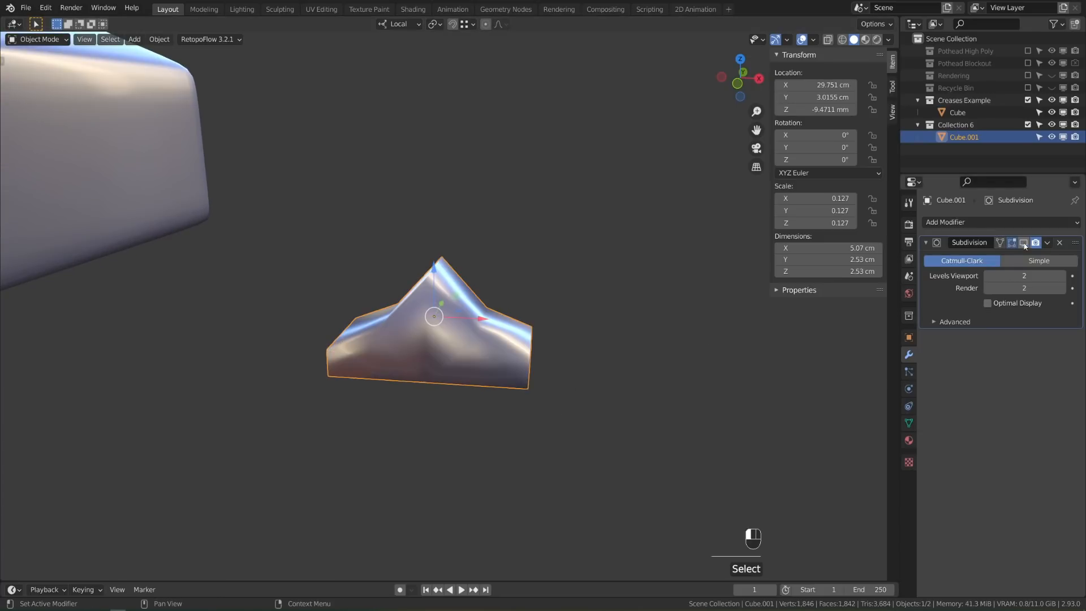
# Select the small ramp's creased edges by similar crease and clear their crease to 0
pyautogui.press('Tab')
pyautogui.moveTo(461, 381); pyautogui.dragTo(485, 350, button='middle')
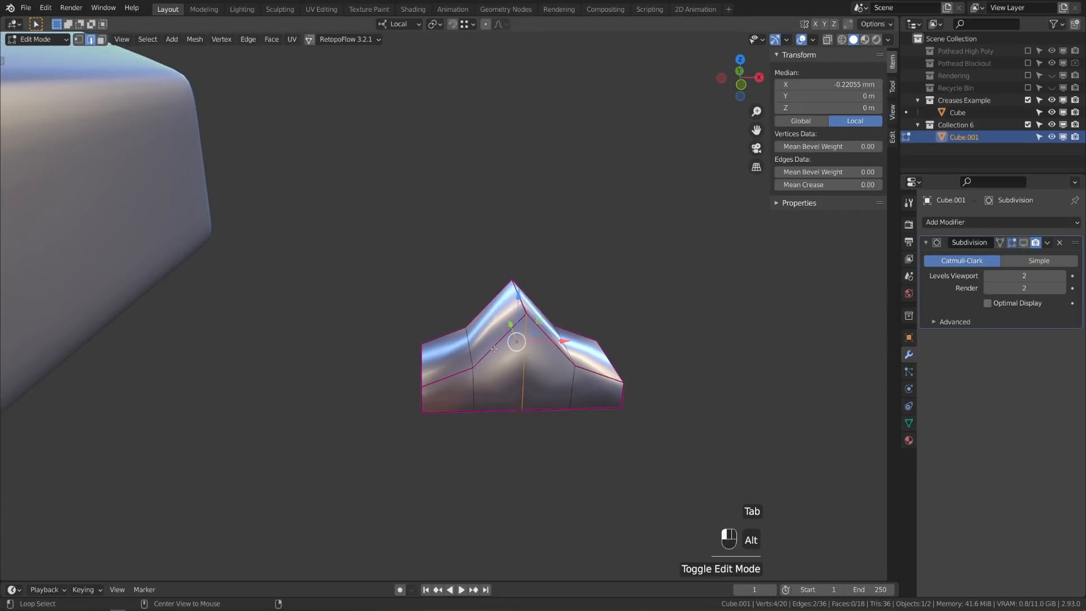
pyautogui.keyDown('alt'); pyautogui.click(483, 344); pyautogui.keyUp('alt')
pyautogui.hotkey('shift', 'g')
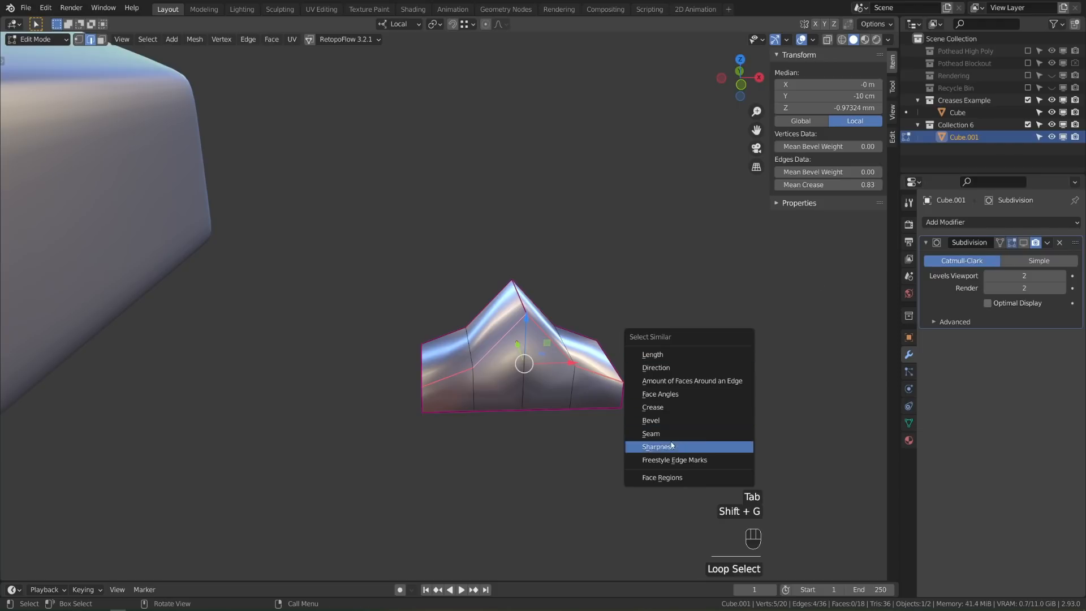
pyautogui.click(679, 409)
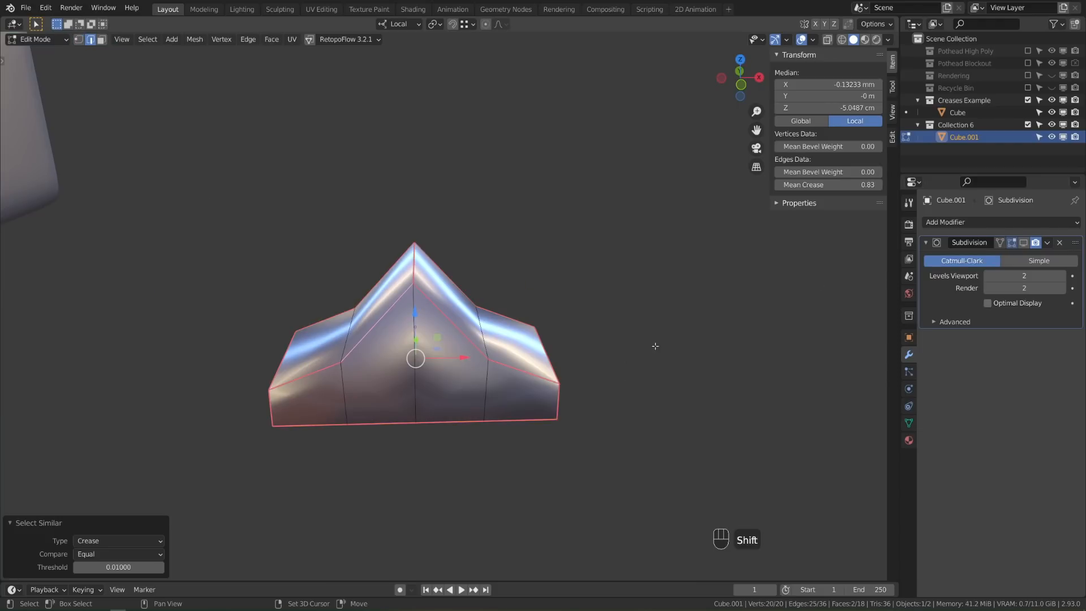
pyautogui.hotkey('shift', 'g')
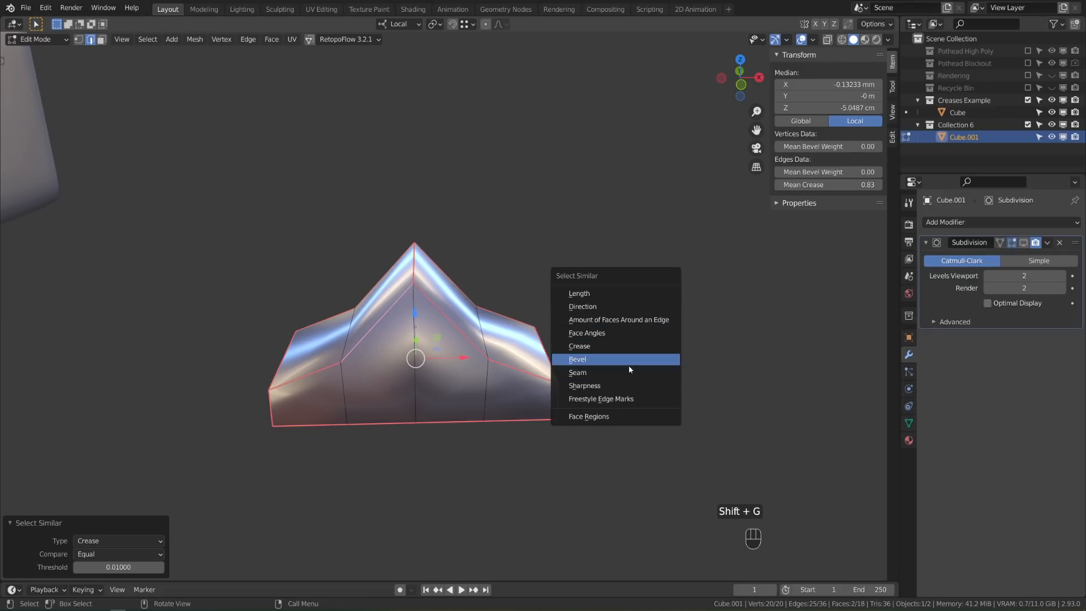
pyautogui.click(632, 345)
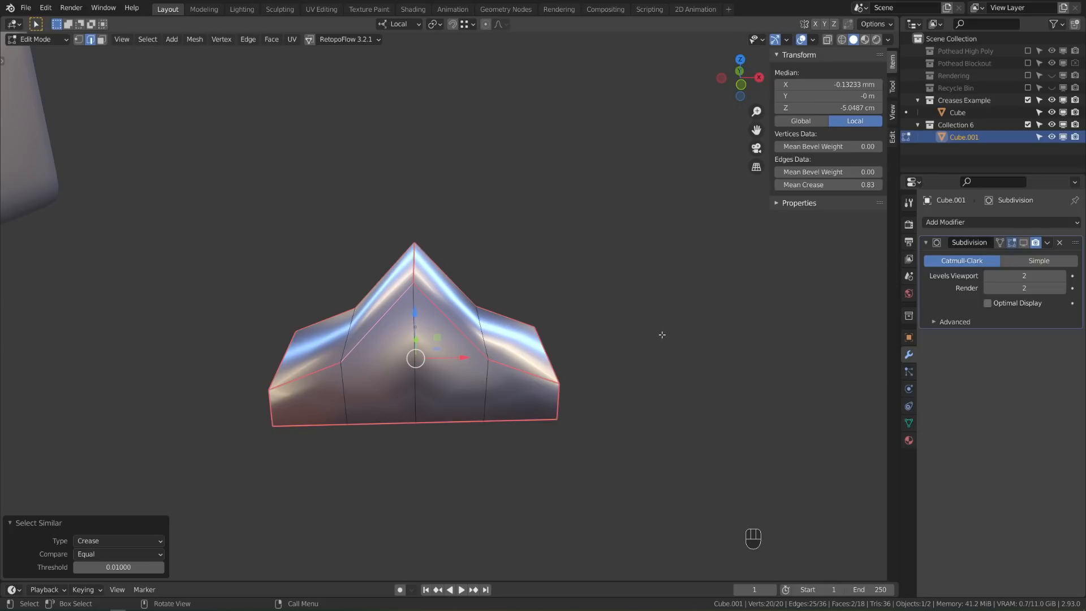
pyautogui.moveTo(825, 185); pyautogui.dragTo(783, 185)
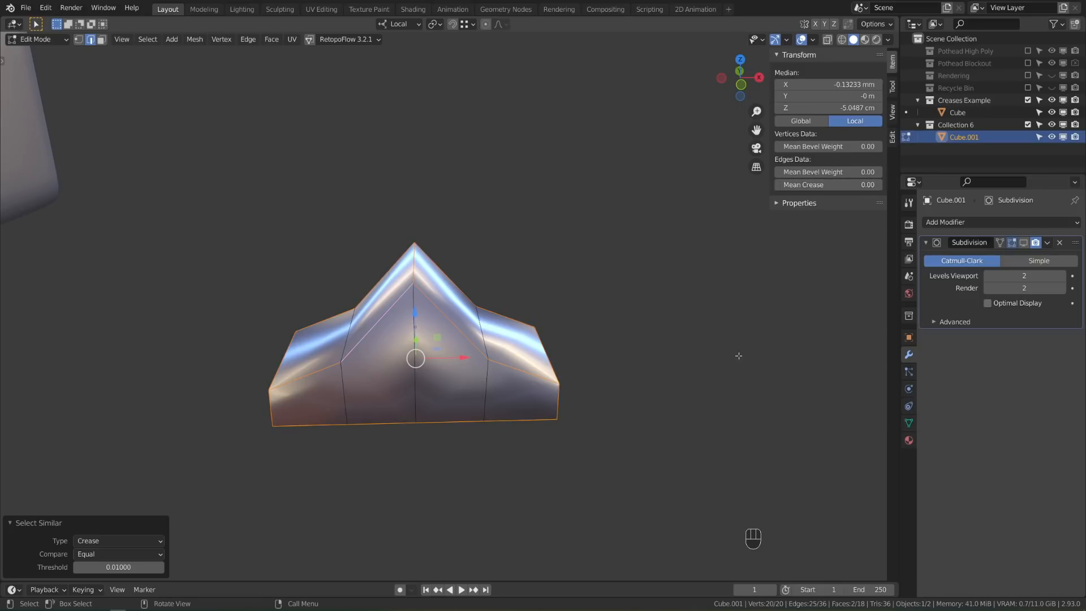
# Bevel those edges 1.32 cm with 2 segments and a 0.644 profile shape
pyautogui.hotkey('ctrl', 'b')
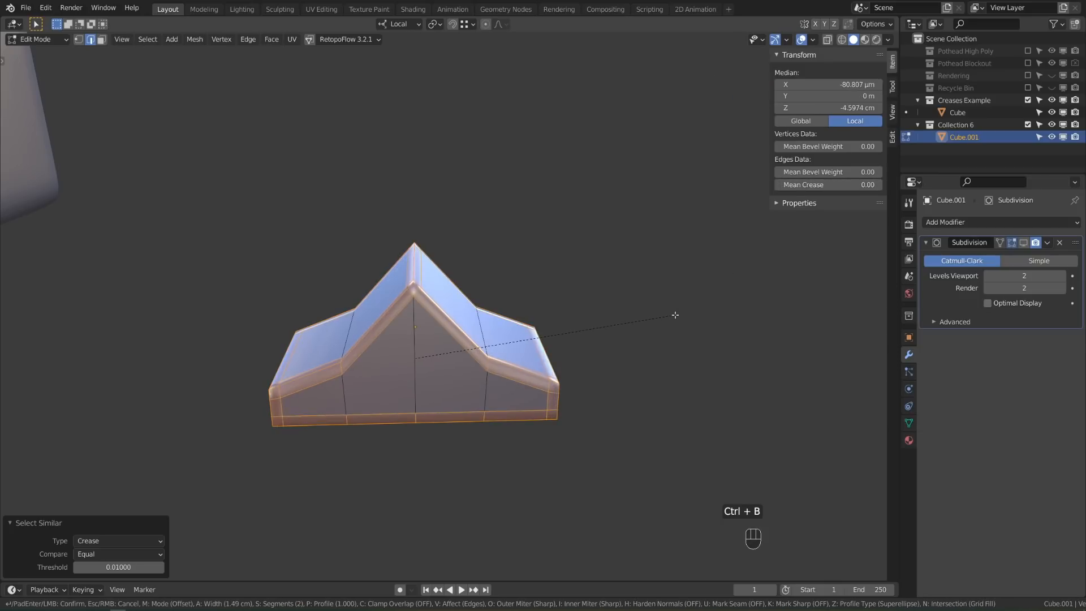
pyautogui.scroll(-1, 673, 315)
pyautogui.click(672, 315)
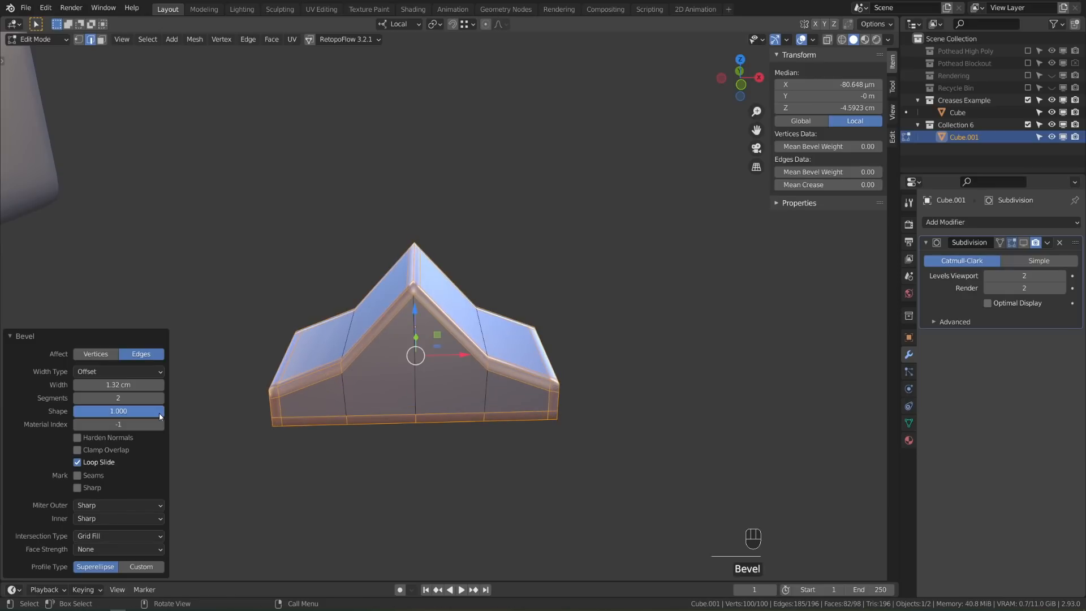
pyautogui.moveTo(136, 411)
pyautogui.mouseDown()
pyautogui.moveTo(113, 411)
pyautogui.moveTo(132, 411)
pyautogui.mouseUp()
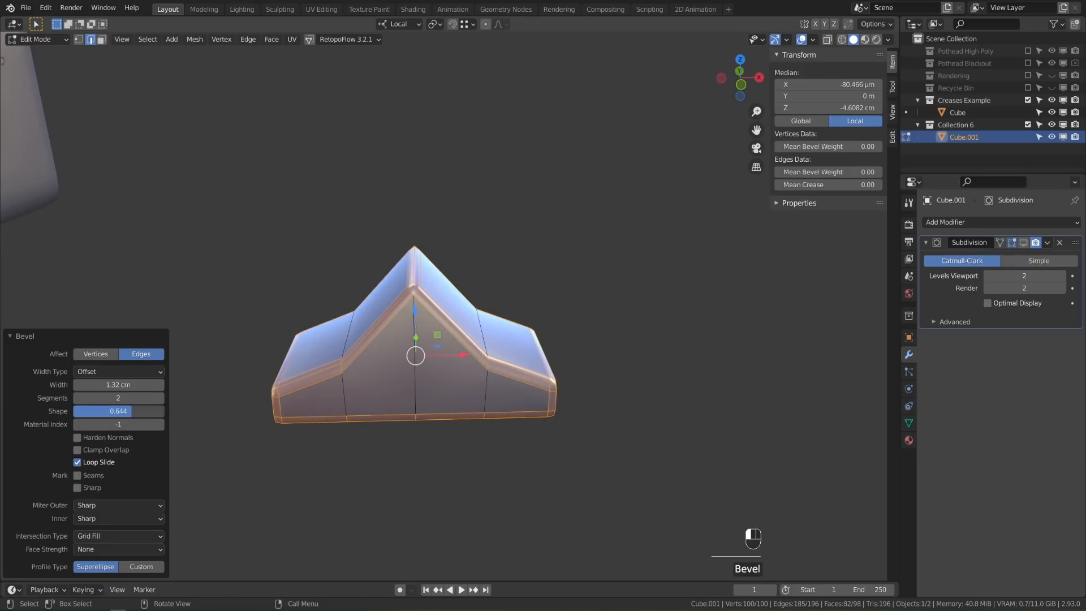
pyautogui.press('Tab')
pyautogui.scroll(-5, 577, 403)
pyautogui.hotkey('alt', 'a')
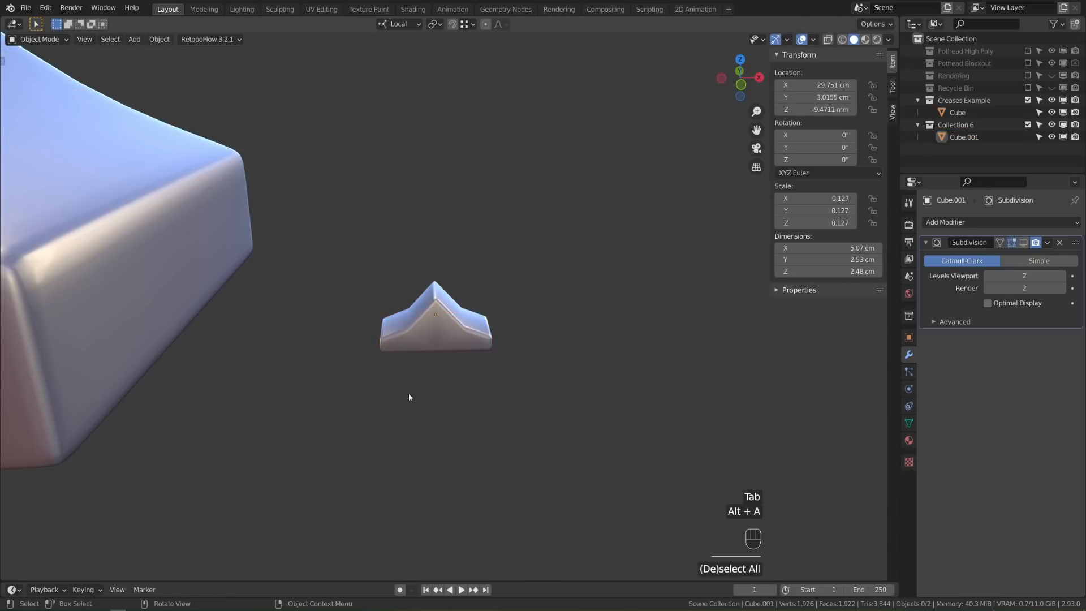
# Select the large ramp and frame it in the view
pyautogui.scroll(-3, 409, 394)
pyautogui.moveTo(478, 396); pyautogui.dragTo(502, 394, button='middle')
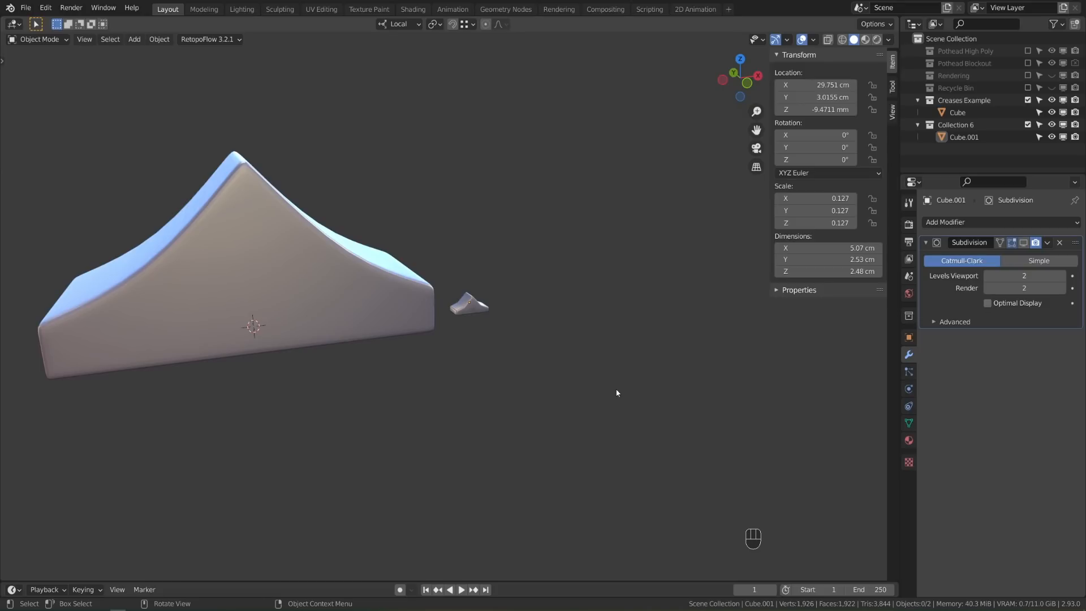
pyautogui.click(272, 252)
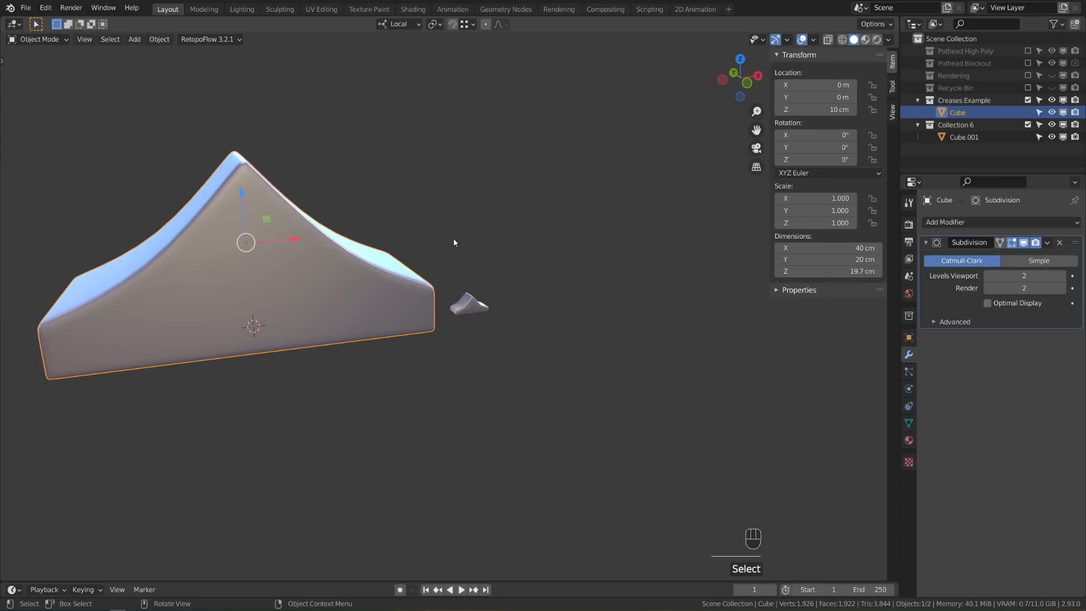
pyautogui.moveTo(453, 240)
pyautogui.mouseDown(button='middle')
pyautogui.moveTo(464, 240)
pyautogui.moveTo(456, 247)
pyautogui.mouseUp(button='middle')
pyautogui.click(474, 311)
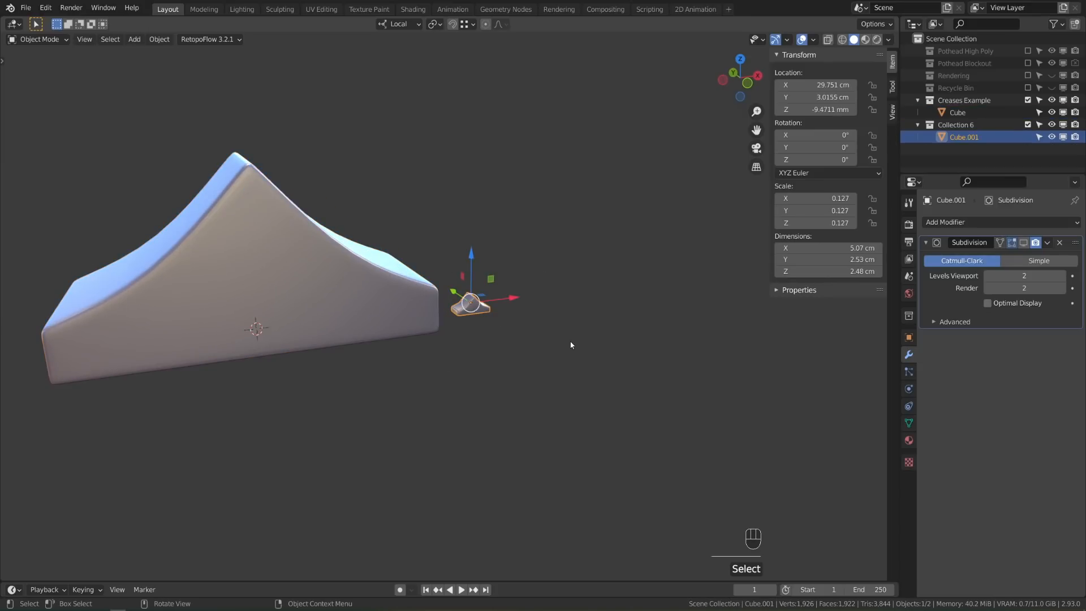
pyautogui.click(325, 280)
pyautogui.keyDown('shift'); pyautogui.moveTo(316, 294); pyautogui.dragTo(548, 245, button='middle'); pyautogui.keyUp('shift')
# Enter Edit Mode on the large ramp with X-ray on and pick ridge vertices in vertex mode
pyautogui.press('Tab')
pyautogui.hotkey('alt', 'a')
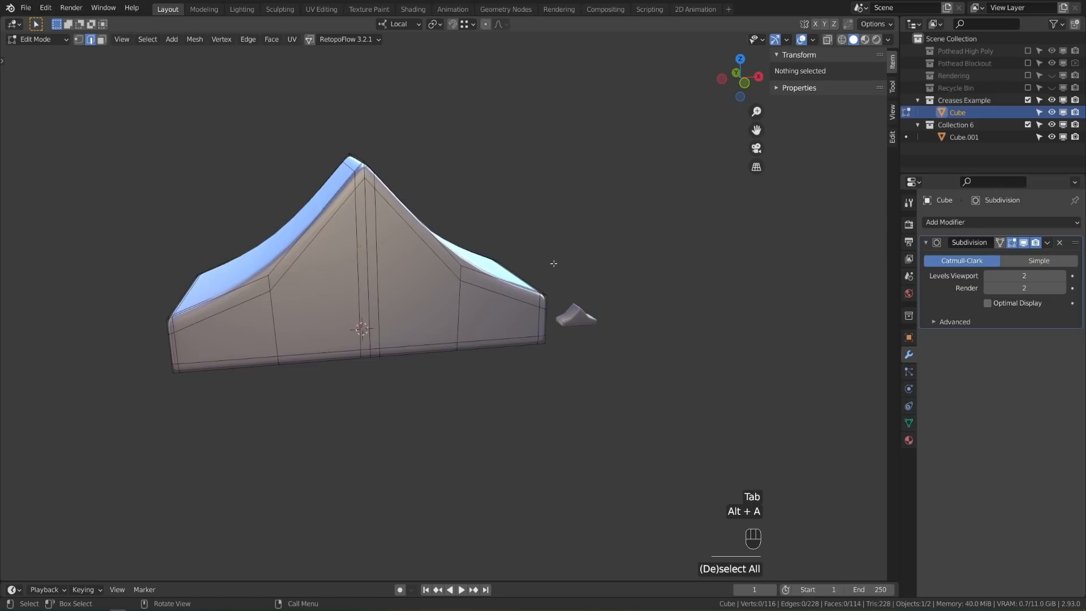
pyautogui.hotkey('alt', 'z')
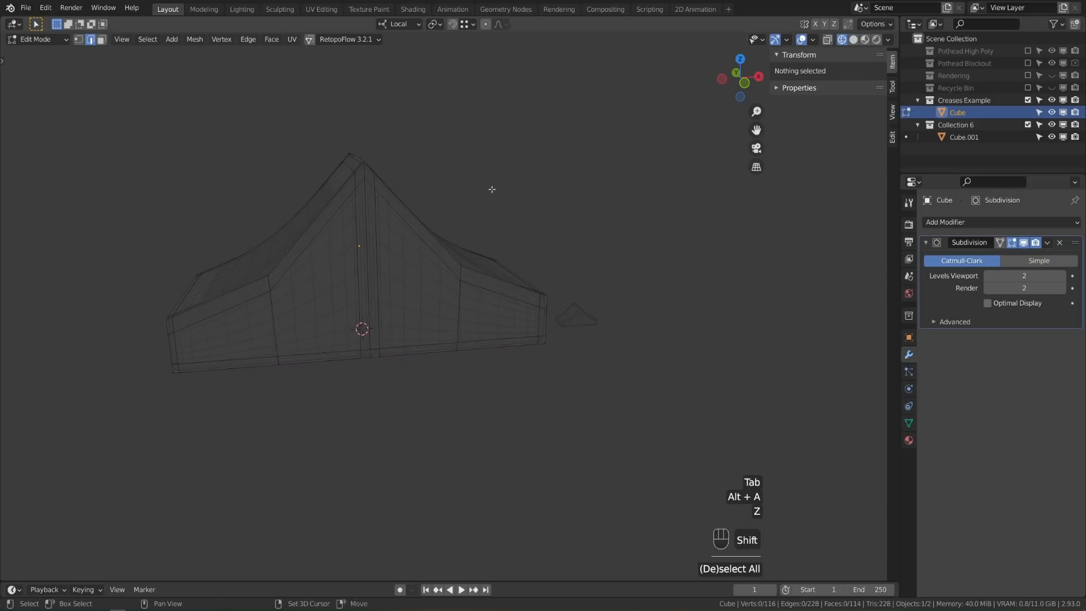
pyautogui.moveTo(493, 188); pyautogui.dragTo(516, 219, button='middle')
pyautogui.press('1')
pyautogui.scroll(2, 439, 315)
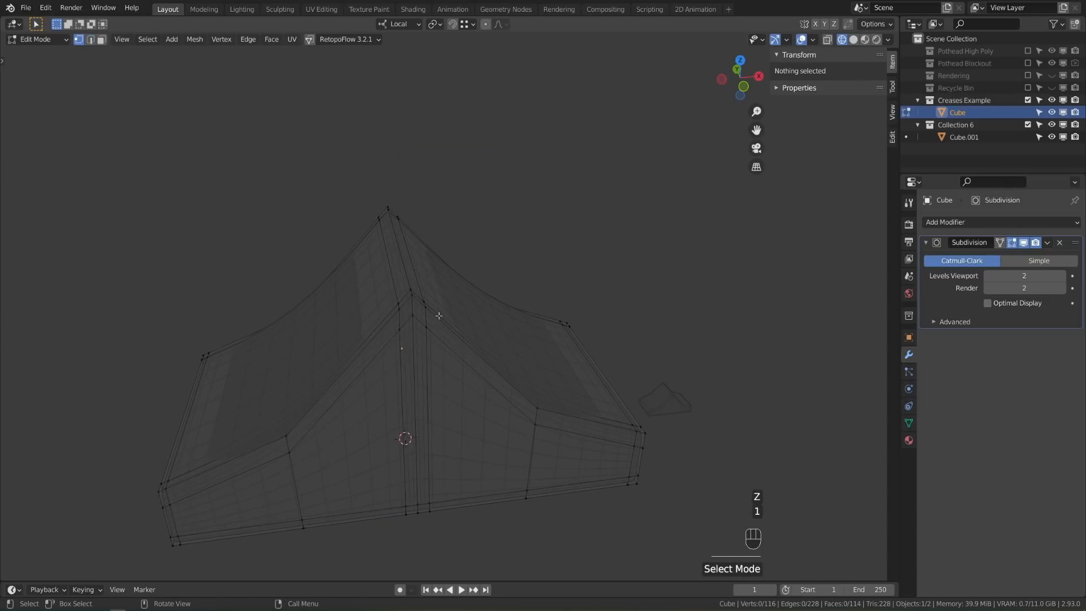
pyautogui.click(410, 296)
pyautogui.keyDown('ctrl'); pyautogui.click(388, 210); pyautogui.keyUp('ctrl')
pyautogui.moveTo(517, 271); pyautogui.dragTo(513, 244, button='middle')
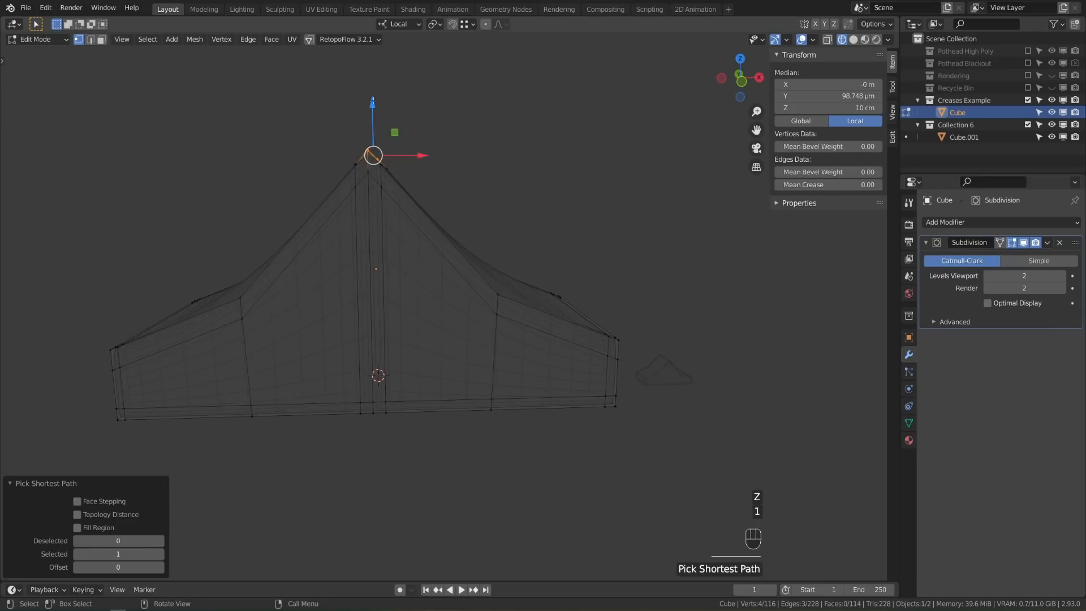
# Box-select the front and back vertices at the ridge tip
pyautogui.moveTo(410, 176); pyautogui.dragTo(414, 177, button='middle')
pyautogui.press('b')
pyautogui.moveTo(305, 109); pyautogui.dragTo(443, 236)
pyautogui.press('z')
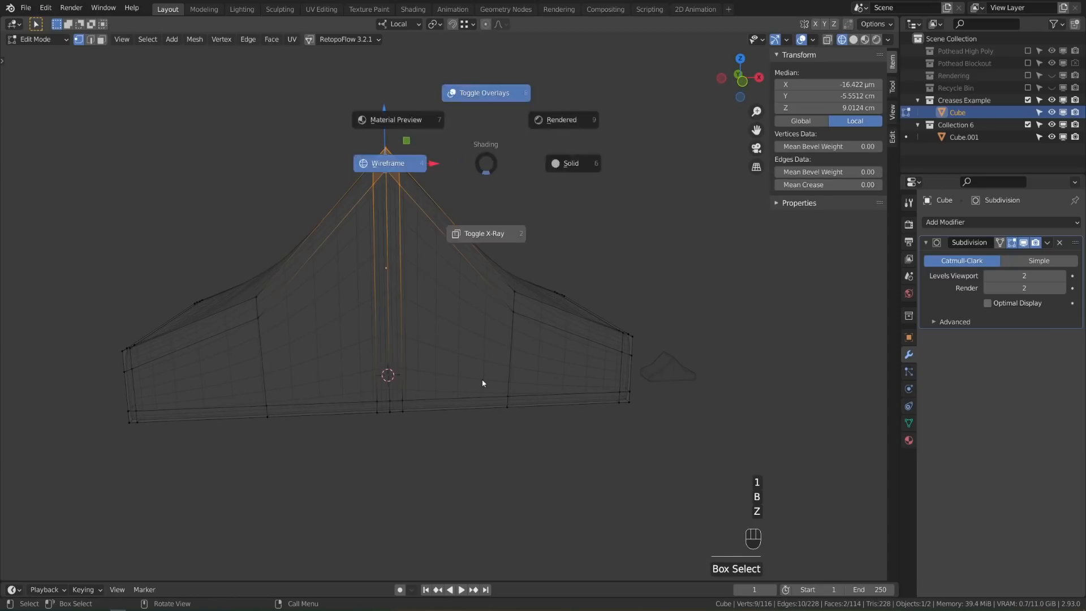
pyautogui.click(482, 381)
pyautogui.press('b')
pyautogui.moveTo(335, 103); pyautogui.dragTo(441, 233)
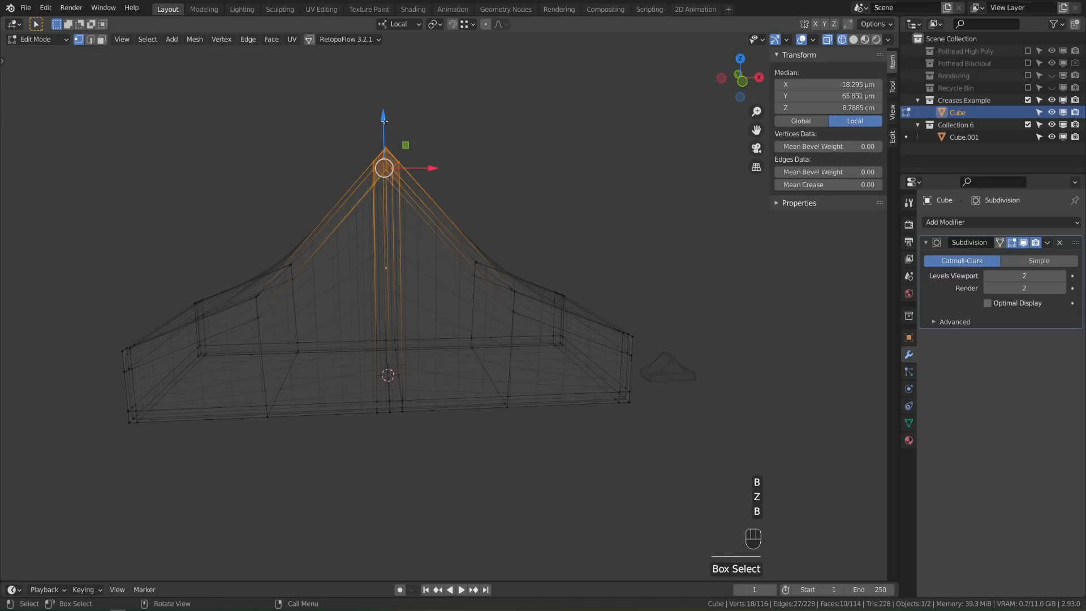
# Try raising the ridge tip about 2.8 cm along Z, then undo to keep the original height
pyautogui.moveTo(384, 120)
pyautogui.mouseDown()
pyautogui.moveTo(384, 68)
pyautogui.moveTo(383, 86)
pyautogui.mouseUp()
pyautogui.press('z')
pyautogui.click(364, 225)
pyautogui.moveTo(403, 133)
pyautogui.keyDown('shift'); pyautogui.mouseDown(button='middle')
pyautogui.moveTo(427, 210)
pyautogui.moveTo(403, 186)
pyautogui.mouseUp(button='middle'); pyautogui.keyUp('shift')
pyautogui.scroll(2, 428, 210)
pyautogui.click(451, 242)
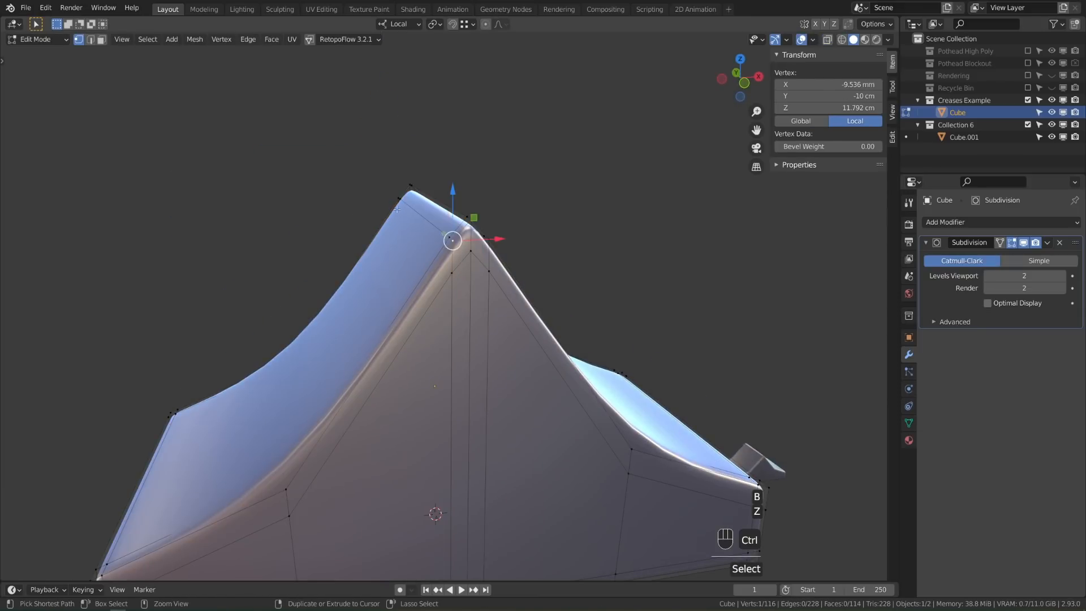
pyautogui.keyDown('ctrl'); pyautogui.click(396, 209); pyautogui.keyUp('ctrl')
pyautogui.moveTo(417, 162); pyautogui.dragTo(418, 170)
pyautogui.hotkey('ctrl', 'z')
pyautogui.hotkey('ctrl', 'z')
pyautogui.hotkey('ctrl', 'z')
pyautogui.hotkey('ctrl', 'z')
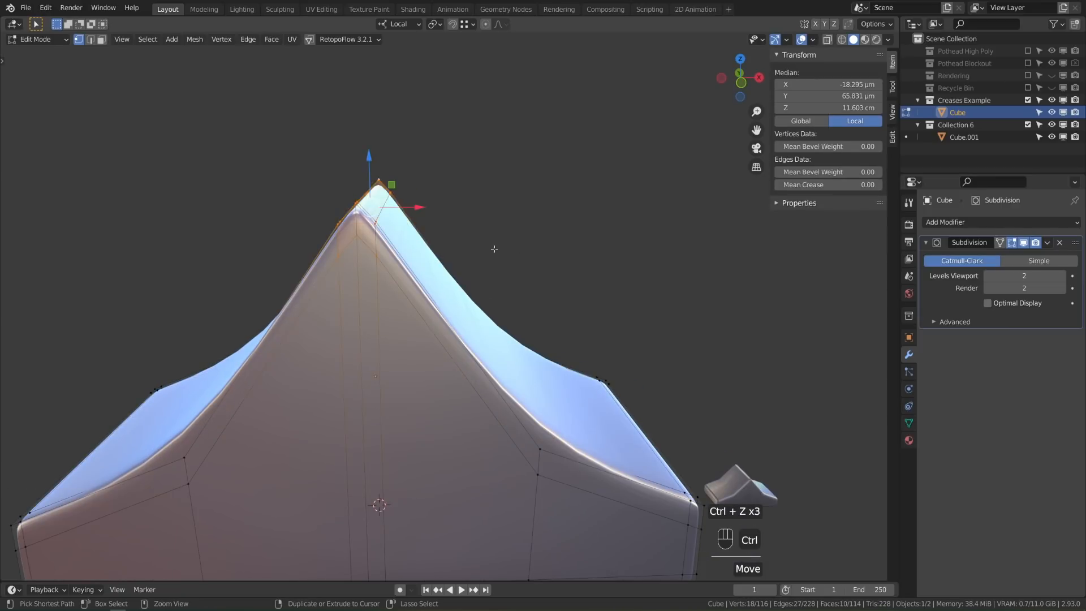
# Return the large ramp to Object Mode
pyautogui.scroll(-2, 519, 312)
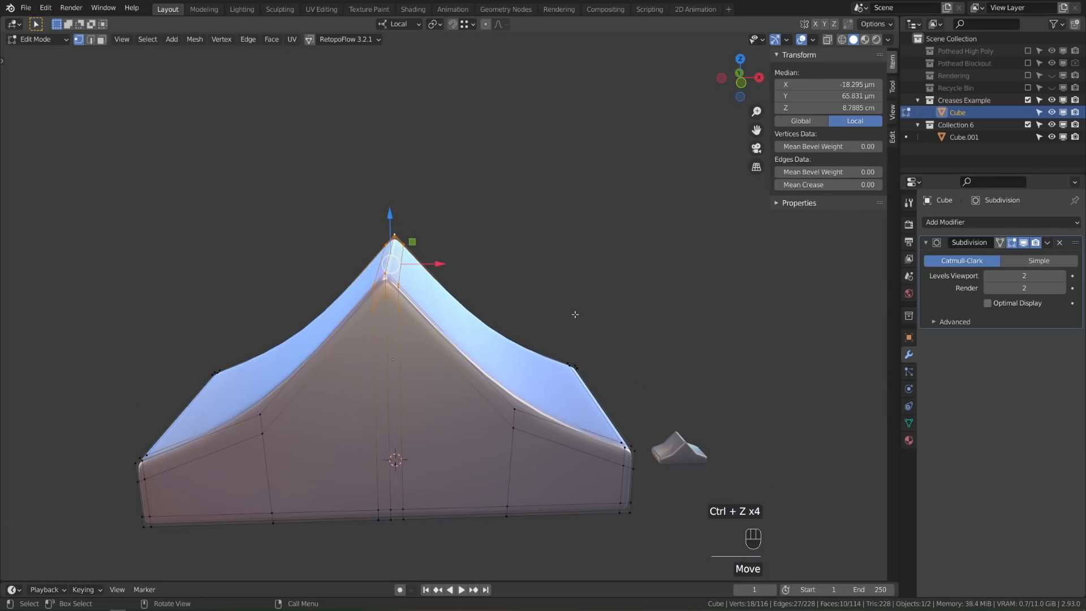
pyautogui.press('Tab')
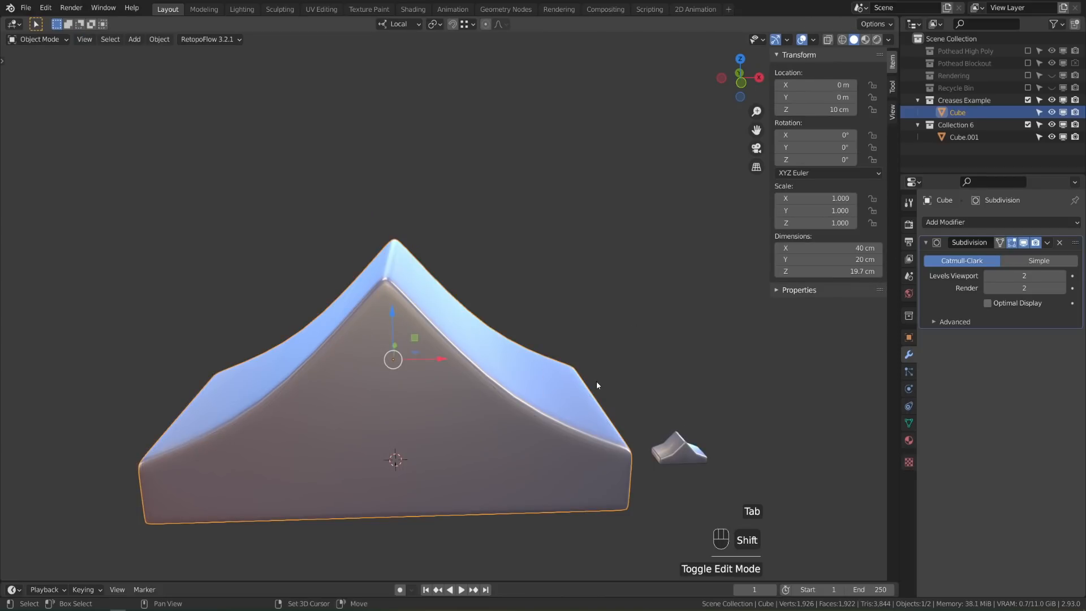
pyautogui.keyDown('shift'); pyautogui.moveTo(596, 382); pyautogui.dragTo(565, 343, button='middle'); pyautogui.keyUp('shift')
pyautogui.scroll(-3, 565, 341)
# Duplicate the ramp and place the copy about 44 cm to the left along X
pyautogui.keyDown('shift'); pyautogui.moveTo(406, 361); pyautogui.dragTo(492, 363, button='middle'); pyautogui.keyUp('shift')
pyautogui.hotkey('shift', 'd')
pyautogui.press('x')
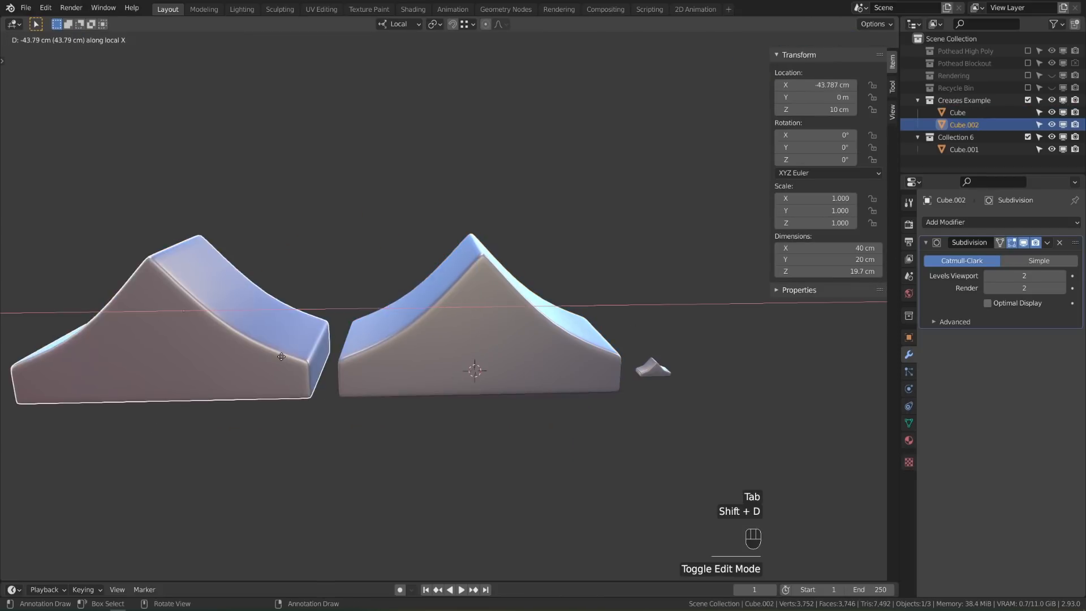
pyautogui.click(279, 356)
pyautogui.keyDown('shift'); pyautogui.moveTo(287, 359); pyautogui.dragTo(481, 358, button='middle'); pyautogui.keyUp('shift')
# In edge mode on the copy, select its supporting edge loops, excluding the mistaken side loop
pyautogui.press('Tab')
pyautogui.press('2')
pyautogui.keyDown('alt'); pyautogui.keyDown('shift'); pyautogui.click(375, 344); pyautogui.keyUp('shift'); pyautogui.keyUp('alt')
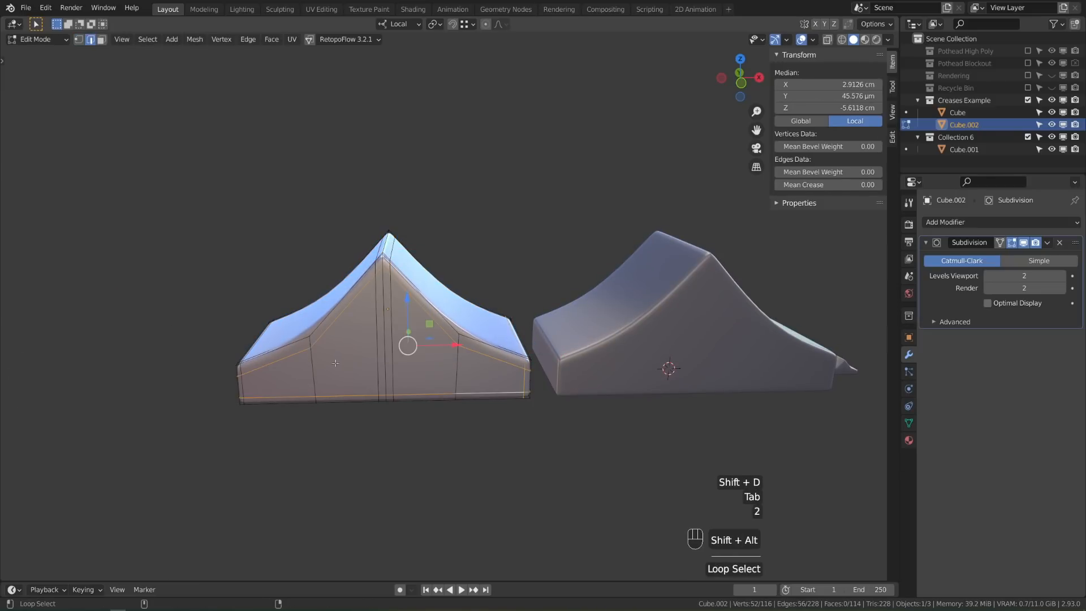
pyautogui.keyDown('alt'); pyautogui.keyDown('shift'); pyautogui.click(392, 362); pyautogui.keyUp('shift'); pyautogui.keyUp('alt')
pyautogui.moveTo(396, 362); pyautogui.dragTo(461, 363, button='middle')
pyautogui.keyDown('alt'); pyautogui.keyDown('shift'); pyautogui.click(467, 447); pyautogui.keyUp('shift'); pyautogui.keyUp('alt')
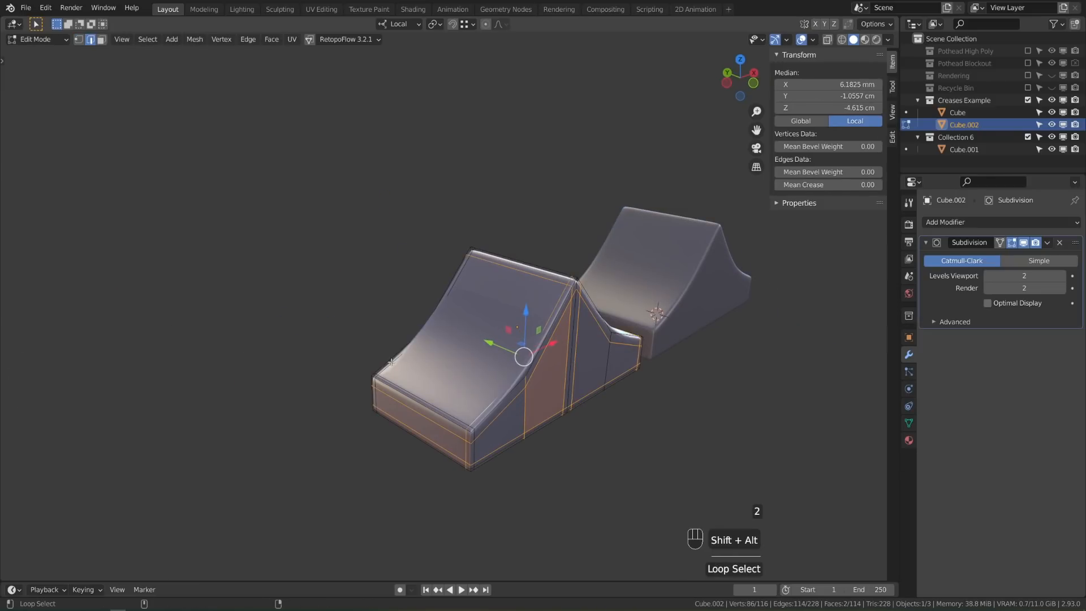
pyautogui.keyDown('alt'); pyautogui.keyDown('shift'); pyautogui.click(377, 400); pyautogui.keyUp('shift'); pyautogui.keyUp('alt')
pyautogui.keyDown('alt'); pyautogui.keyDown('shift'); pyautogui.click(437, 408); pyautogui.keyUp('shift'); pyautogui.keyUp('alt')
pyautogui.moveTo(437, 405); pyautogui.dragTo(393, 404, button='middle')
pyautogui.keyDown('alt'); pyautogui.keyDown('shift'); pyautogui.click(371, 428); pyautogui.keyUp('shift'); pyautogui.keyUp('alt')
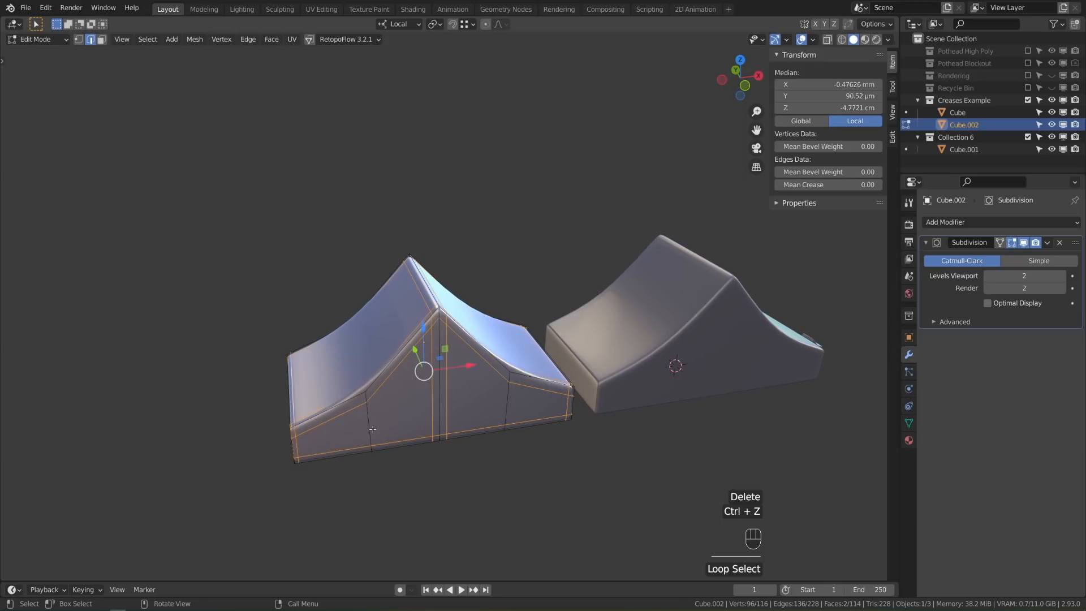
# Delete the selected edge loops and return the copy to Object Mode
pyautogui.press('Delete')
pyautogui.click(561, 519)
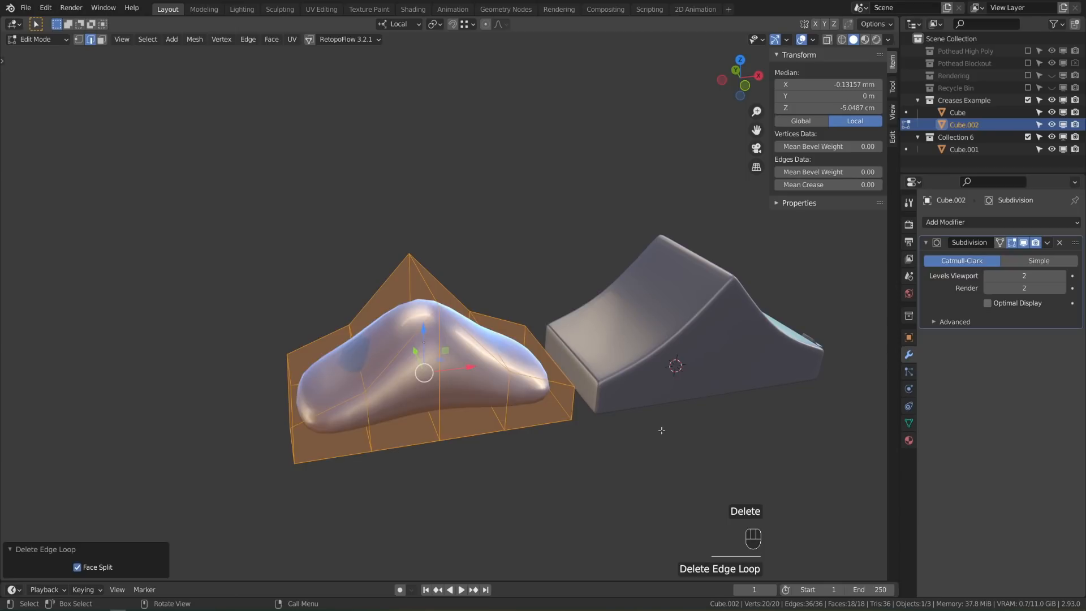
pyautogui.press('Tab')
pyautogui.scroll(2, 681, 367)
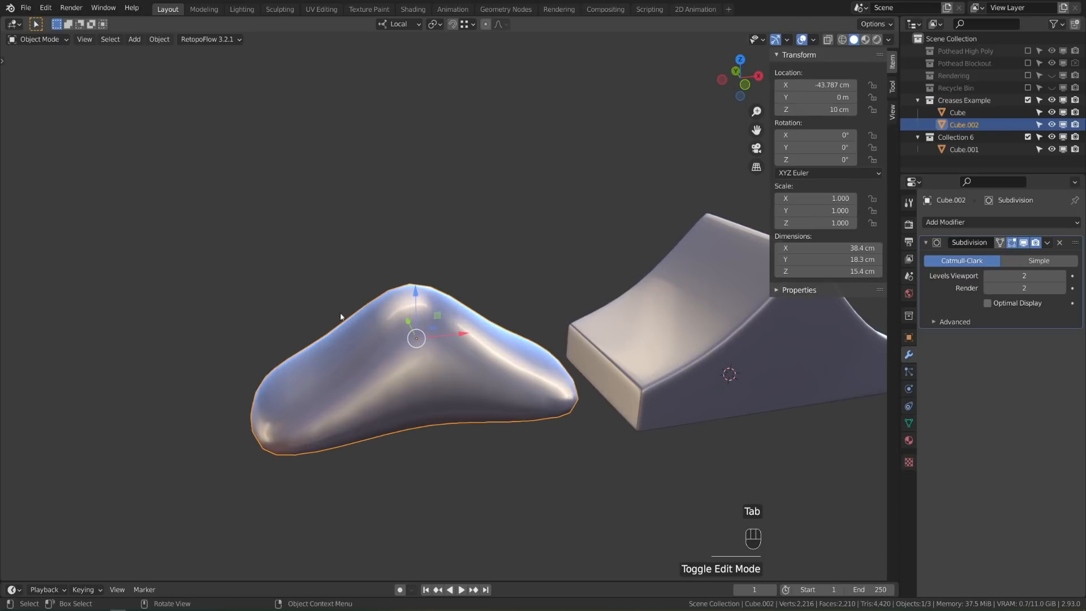
# Add a Bevel modifier above Subdivision, hiding Subdivision in the viewport
pyautogui.click(976, 223)
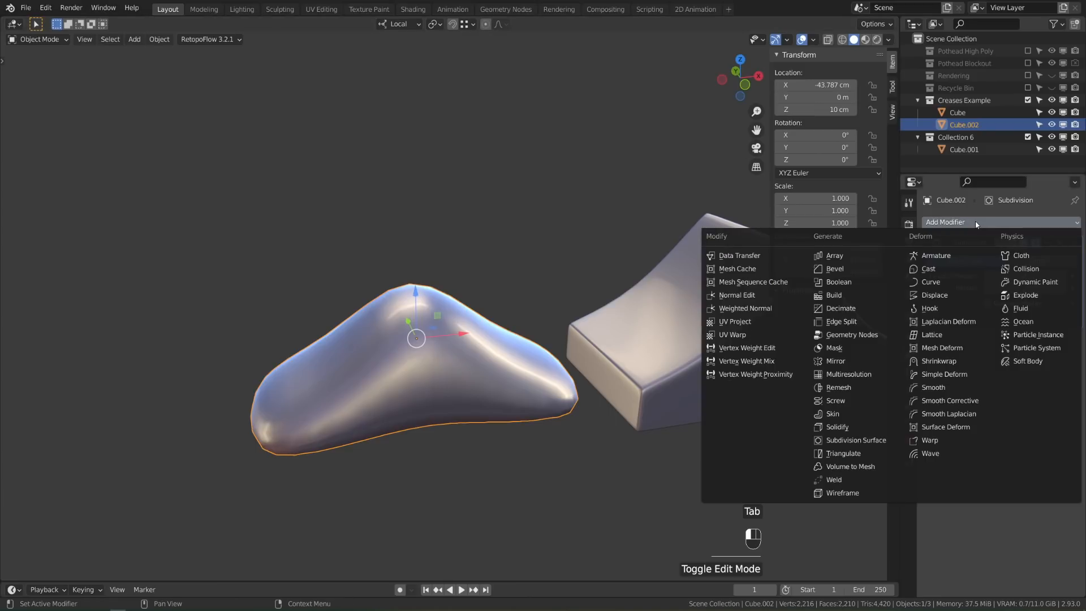
pyautogui.click(883, 270)
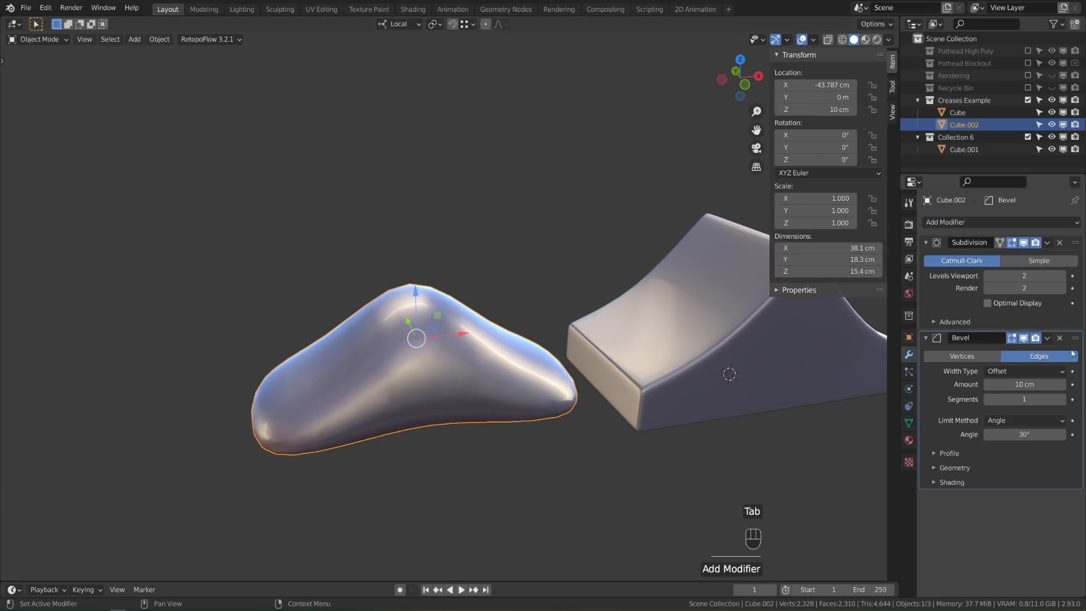
pyautogui.moveTo(1075, 353); pyautogui.dragTo(1077, 245)
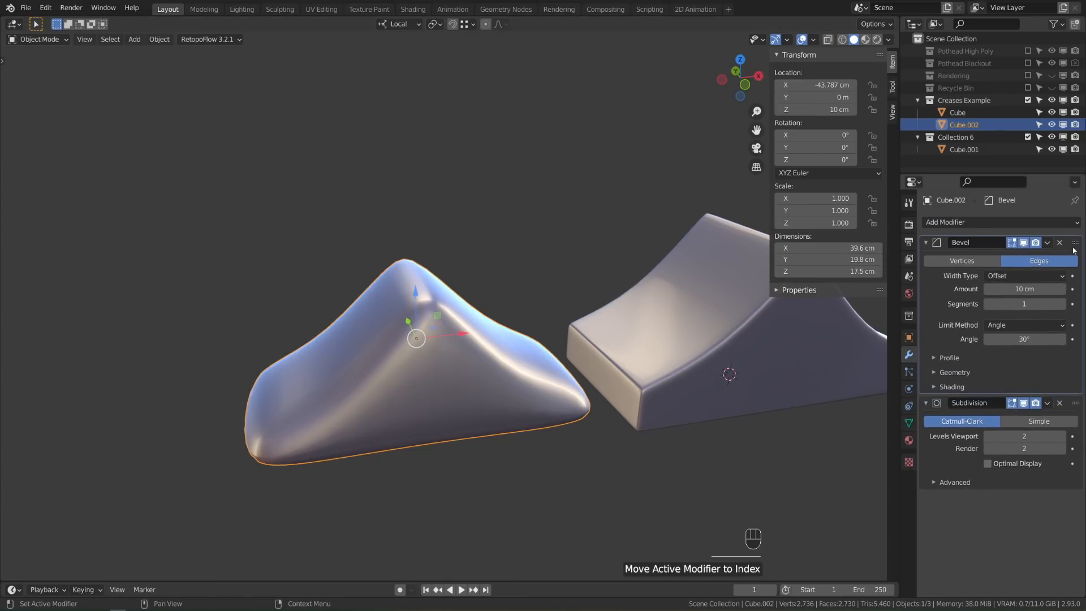
pyautogui.click(1024, 402)
pyautogui.moveTo(511, 382); pyautogui.dragTo(598, 383, button='middle')
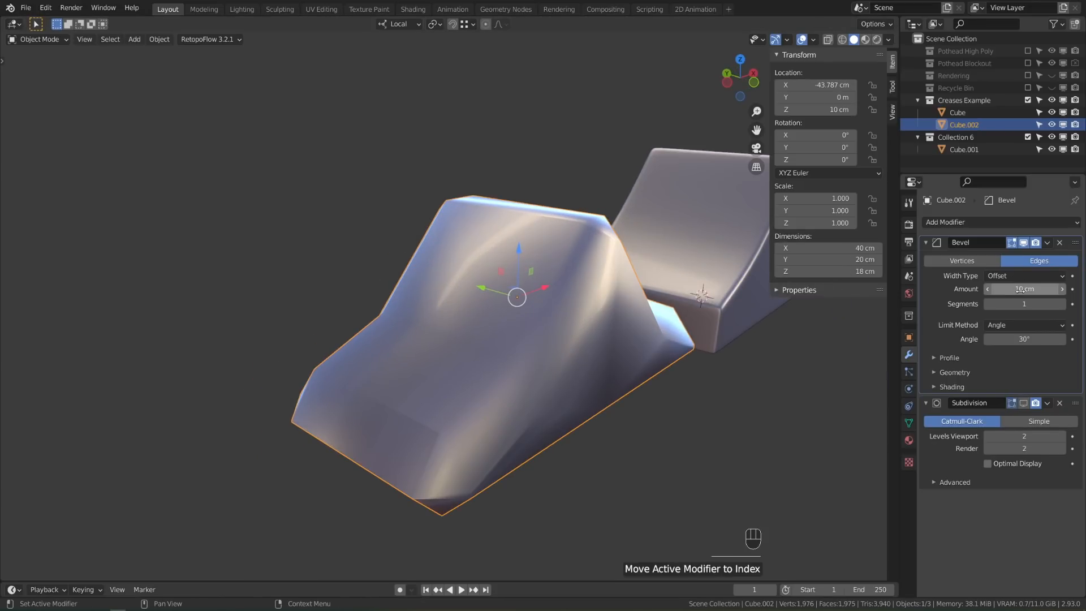
# Set the bevel to 1.6 cm, 2 segments, profile shape 1.00, and re-show Subdivision
pyautogui.moveTo(1024, 289)
pyautogui.keyDown('shift'); pyautogui.mouseDown()
pyautogui.moveTo(1000, 289)
pyautogui.moveTo(1010, 289)
pyautogui.mouseUp(); pyautogui.keyUp('shift')
pyautogui.keyDown('shift'); pyautogui.moveTo(585, 325); pyautogui.dragTo(545, 300, button='middle'); pyautogui.keyUp('shift')
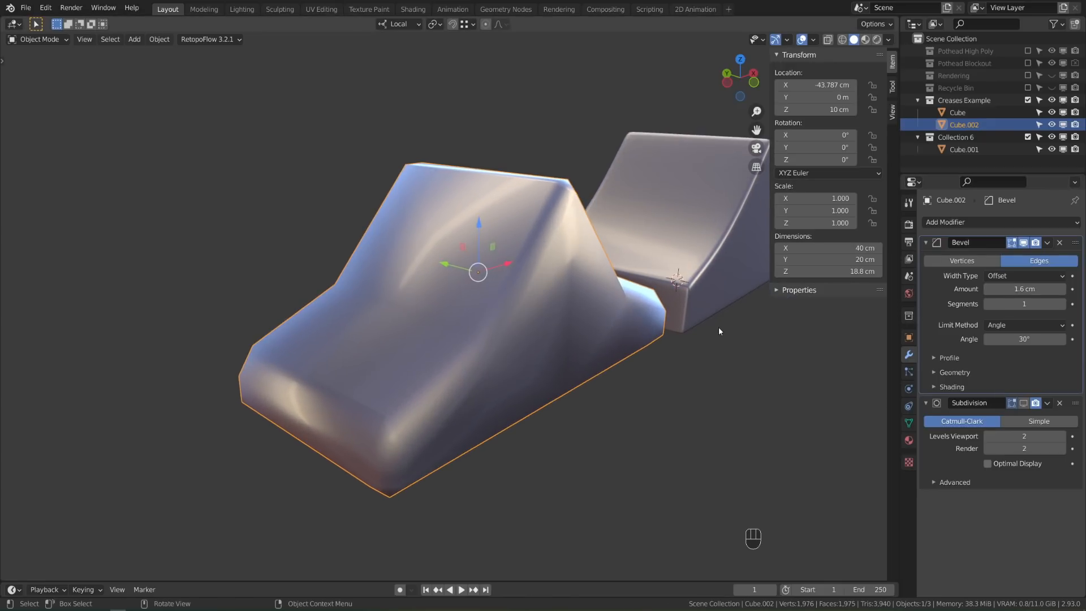
pyautogui.click(1063, 305)
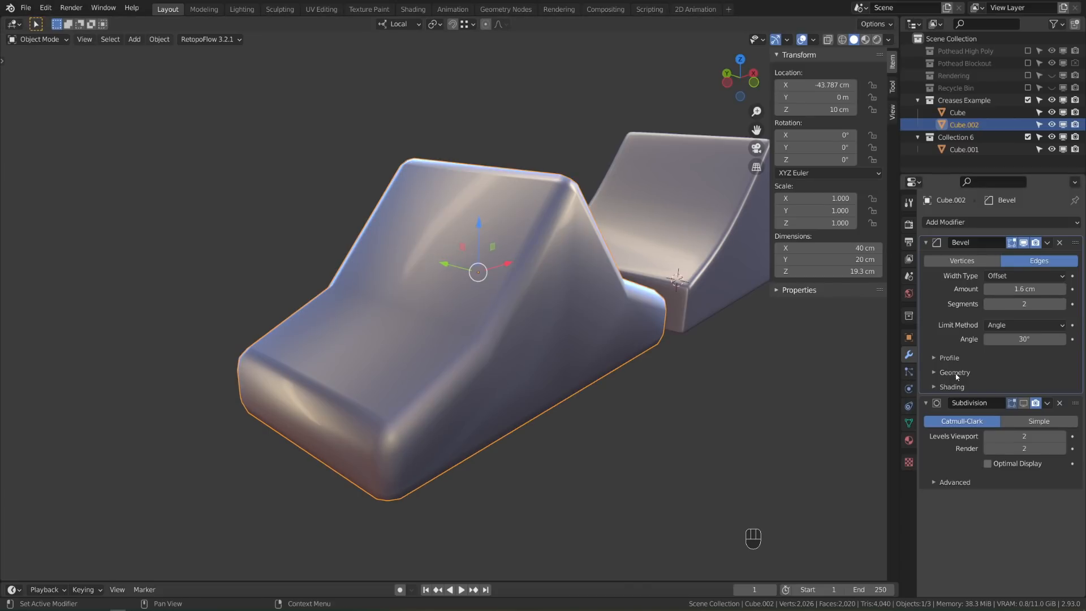
pyautogui.click(948, 358)
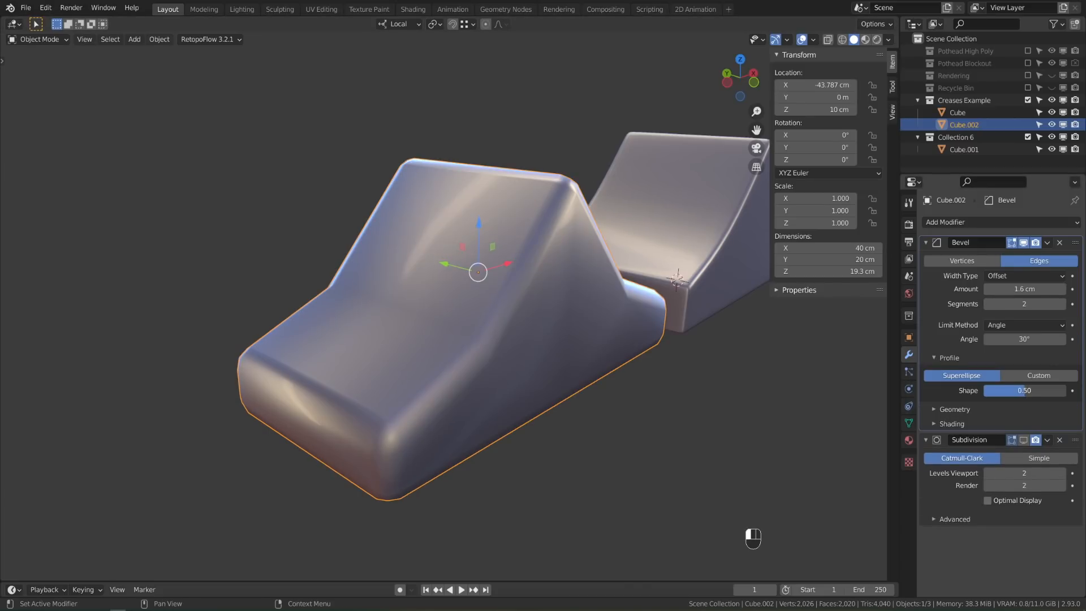
pyautogui.moveTo(1021, 390); pyautogui.dragTo(1064, 390)
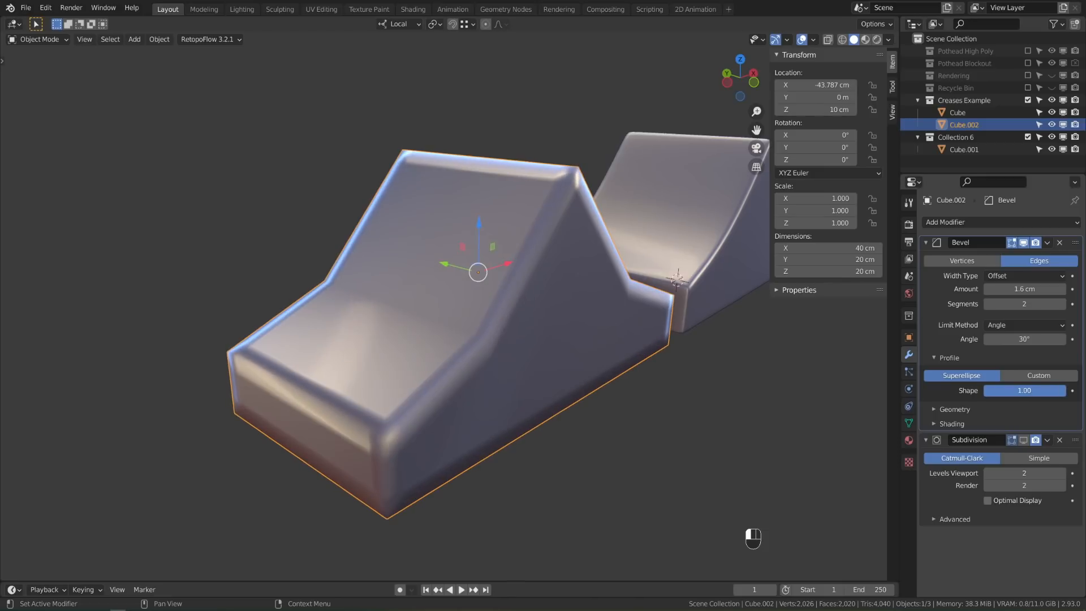
pyautogui.click(1024, 440)
pyautogui.moveTo(572, 396); pyautogui.dragTo(616, 388, button='middle')
pyautogui.scroll(4, 612, 389)
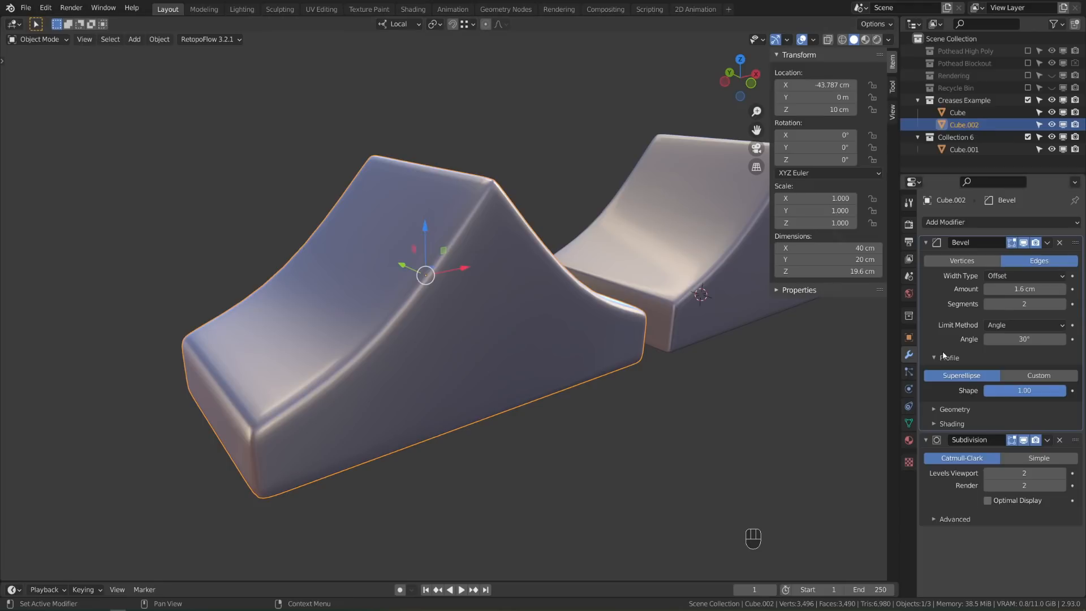
pyautogui.moveTo(1018, 289)
pyautogui.keyDown('shift'); pyautogui.mouseDown()
pyautogui.moveTo(985, 289)
pyautogui.moveTo(1020, 289)
pyautogui.moveTo(1012, 289)
pyautogui.mouseUp(); pyautogui.keyUp('shift')
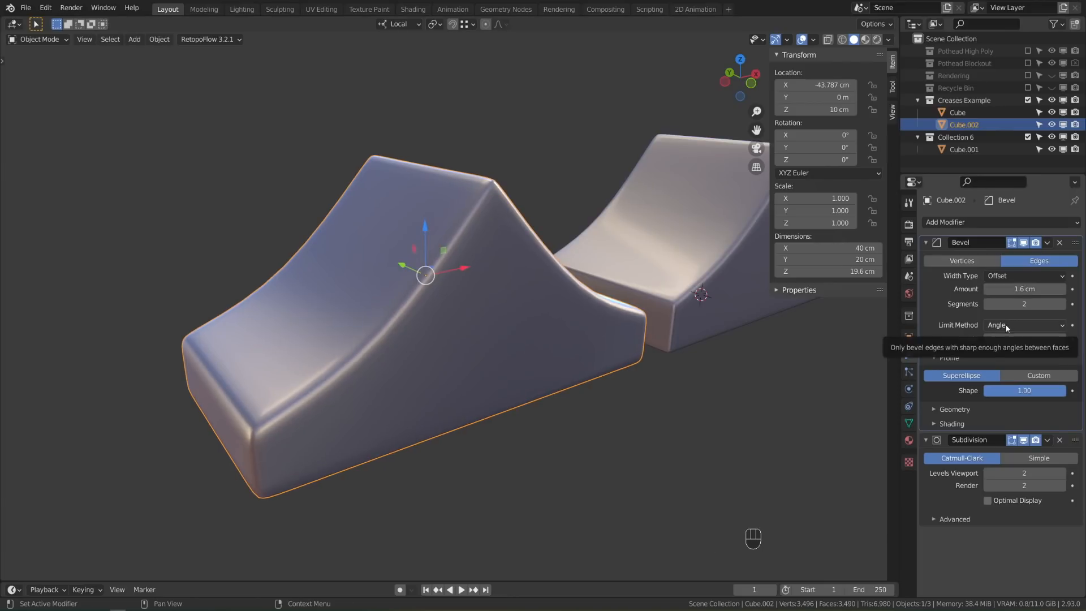
pyautogui.click(1005, 324)
# Set the bevel Limit Method to Weight and enter Edit Mode with nothing selected
pyautogui.click(1007, 365)
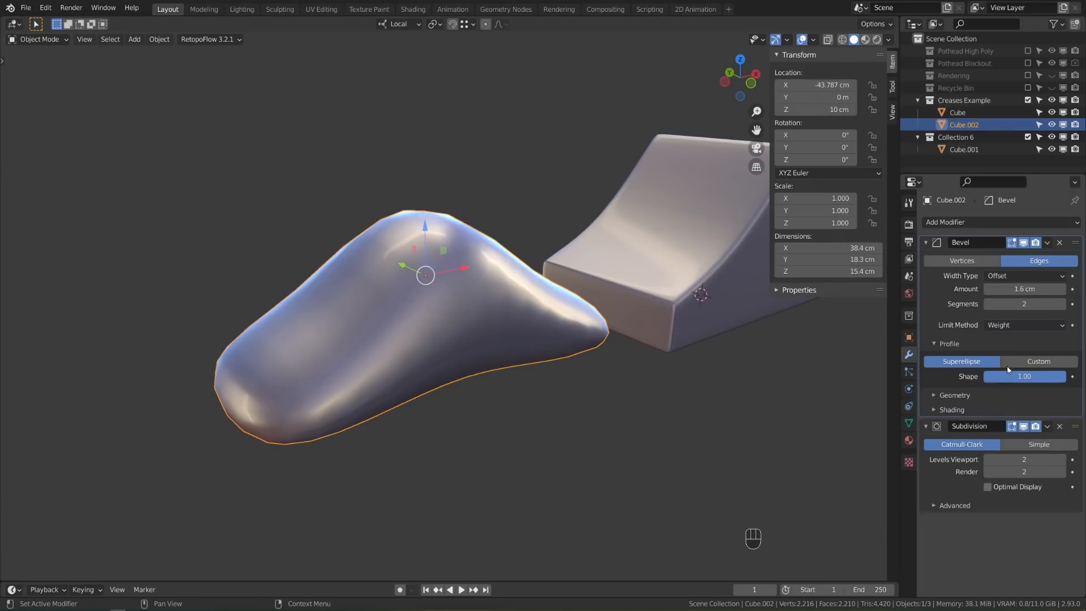
pyautogui.press('Tab')
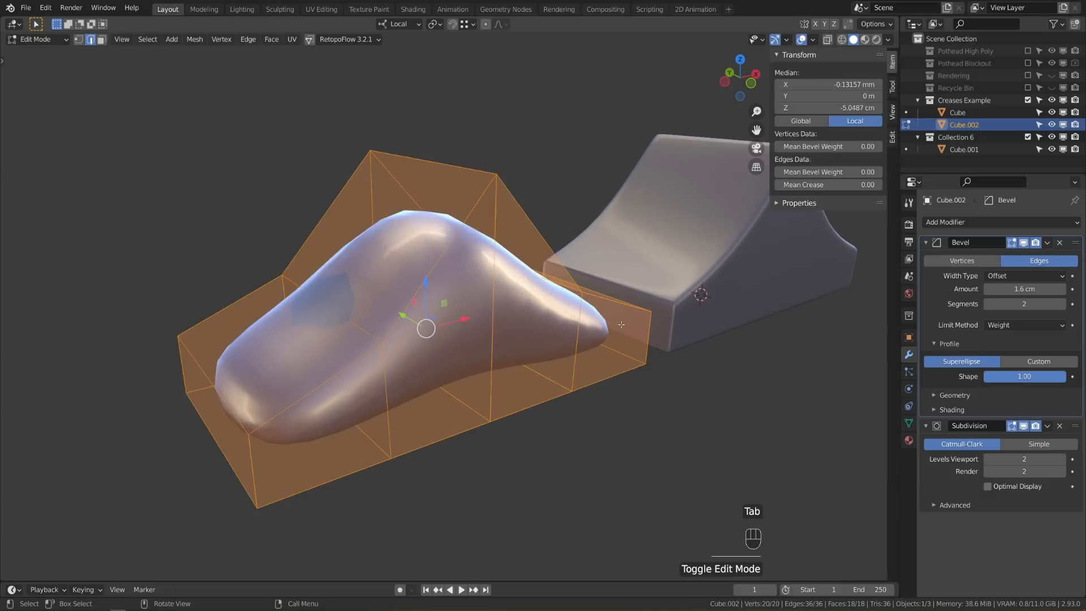
pyautogui.hotkey('alt', 'a')
# Select the cage's outer edge loops and give them a bevel weight of 1.00
pyautogui.keyDown('alt'); pyautogui.keyDown('shift'); pyautogui.click(261, 290); pyautogui.keyUp('shift'); pyautogui.keyUp('alt')
pyautogui.keyDown('alt'); pyautogui.keyDown('shift'); pyautogui.click(251, 457); pyautogui.keyUp('shift'); pyautogui.keyUp('alt')
pyautogui.keyDown('alt'); pyautogui.keyDown('shift'); pyautogui.click(183, 368); pyautogui.keyUp('shift'); pyautogui.keyUp('alt')
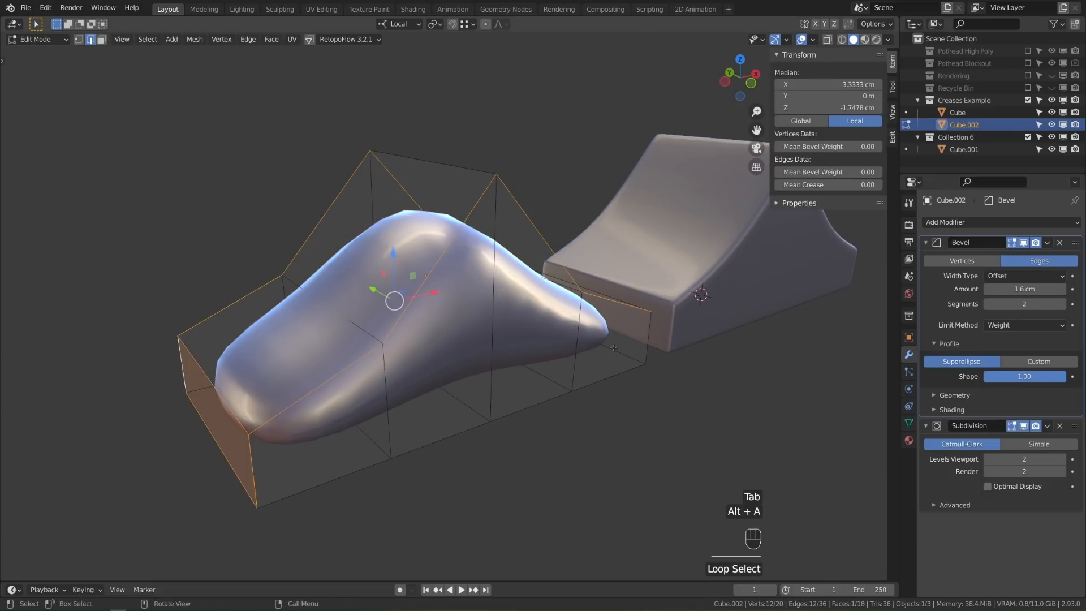
pyautogui.moveTo(613, 347); pyautogui.dragTo(557, 331, button='middle')
pyautogui.keyDown('alt'); pyautogui.keyDown('shift'); pyautogui.click(494, 395); pyautogui.keyUp('shift'); pyautogui.keyUp('alt')
pyautogui.moveTo(436, 345); pyautogui.dragTo(378, 359, button='middle')
pyautogui.keyDown('shift'); pyautogui.click(375, 360); pyautogui.keyUp('shift')
pyautogui.keyDown('shift'); pyautogui.click(405, 314); pyautogui.keyUp('shift')
pyautogui.keyDown('shift'); pyautogui.click(423, 339); pyautogui.keyUp('shift')
pyautogui.keyDown('shift'); pyautogui.click(450, 316); pyautogui.keyUp('shift')
pyautogui.moveTo(432, 334); pyautogui.dragTo(593, 325, button='middle')
pyautogui.keyDown('alt'); pyautogui.keyDown('shift'); pyautogui.click(597, 333); pyautogui.keyUp('shift'); pyautogui.keyUp('alt')
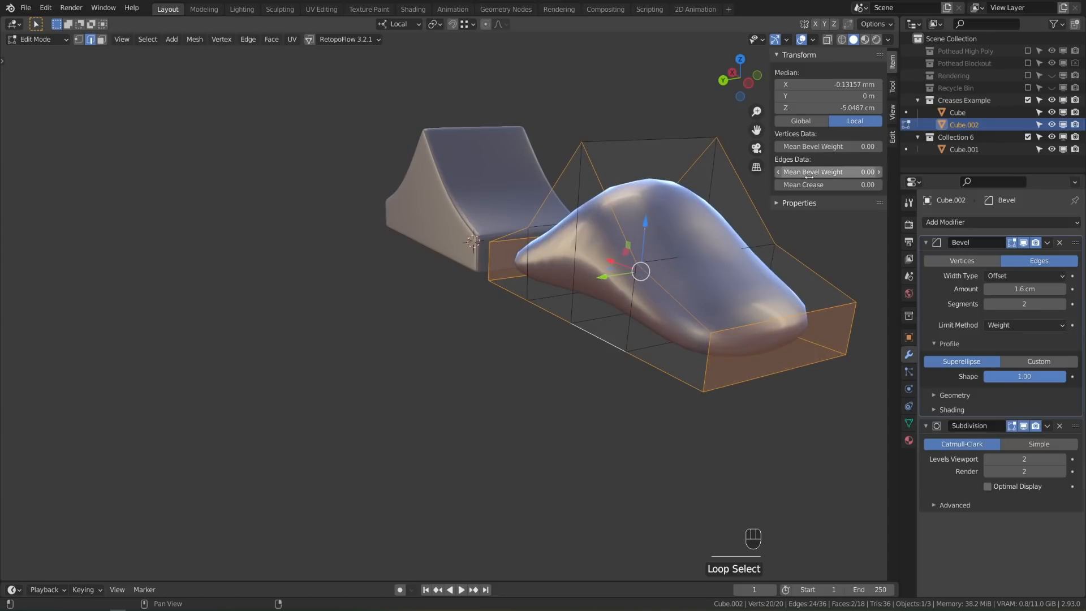
pyautogui.moveTo(808, 172); pyautogui.dragTo(849, 172)
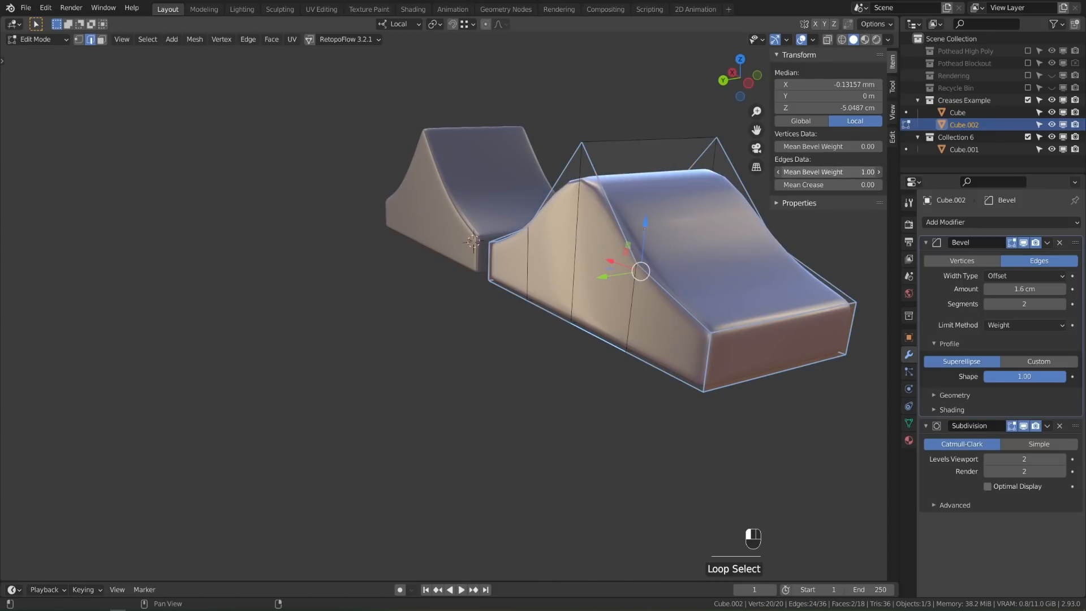
# Lower the top edge's bevel weight to 0.93 and return to Object Mode
pyautogui.click(634, 151)
pyautogui.moveTo(634, 153); pyautogui.dragTo(608, 340, button='middle')
pyautogui.scroll(4, 609, 262)
pyautogui.moveTo(609, 262); pyautogui.dragTo(591, 262, button='middle')
pyautogui.moveTo(837, 172); pyautogui.dragTo(735, 172)
pyautogui.press('Tab')
pyautogui.scroll(-8, 616, 327)
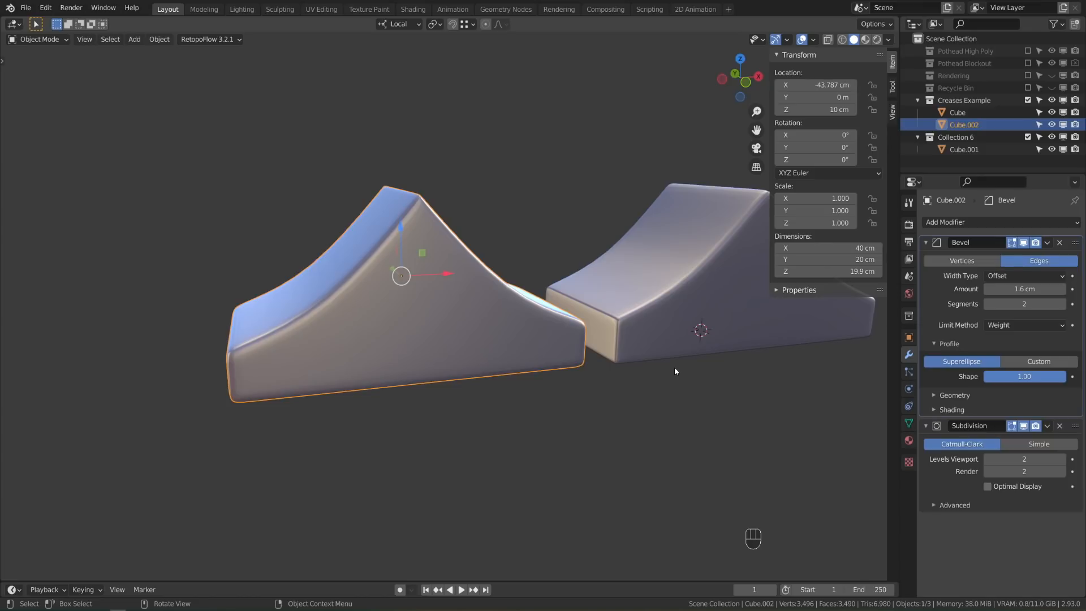
# Select the original ramp and enter its Edit Mode
pyautogui.keyDown('shift'); pyautogui.moveTo(674, 364); pyautogui.dragTo(516, 413, button='middle'); pyautogui.keyUp('shift')
pyautogui.click(544, 324)
pyautogui.moveTo(544, 325); pyautogui.dragTo(542, 364, button='middle')
pyautogui.scroll(3, 453, 341)
pyautogui.press('Tab')
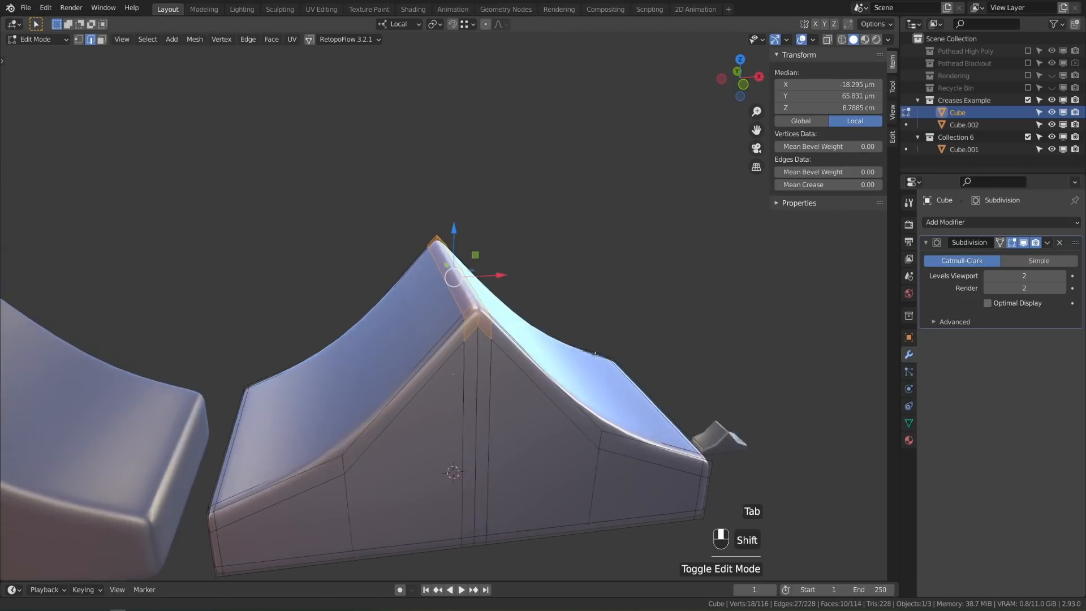
pyautogui.scroll(3, 566, 356)
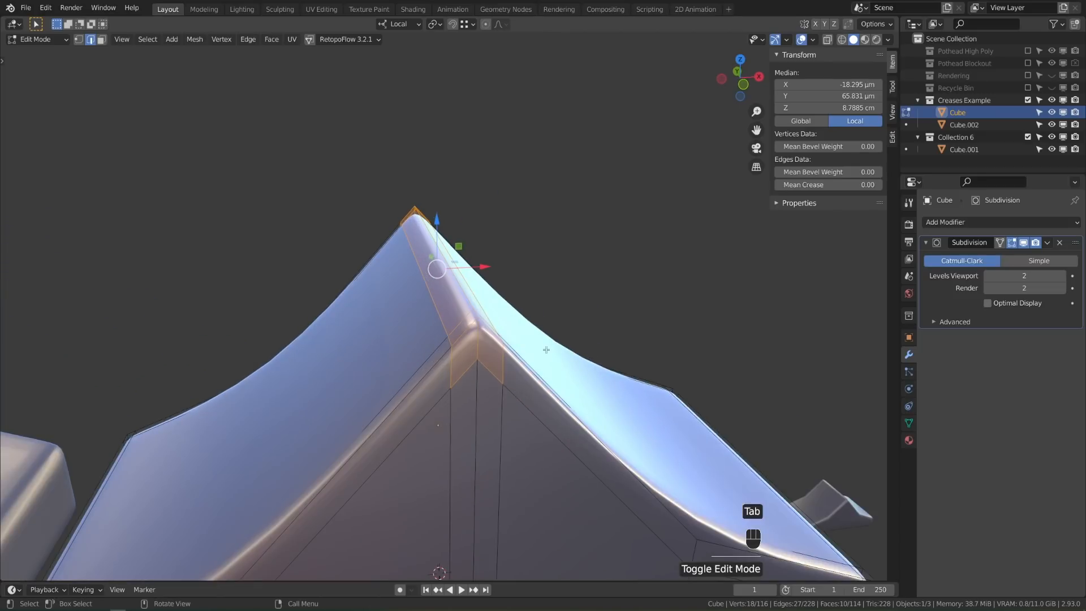
# Select a ridge edge path to the corner and give it a slight crease
pyautogui.click(475, 316)
pyautogui.moveTo(456, 329); pyautogui.dragTo(509, 341, button='middle')
pyautogui.keyDown('ctrl'); pyautogui.click(473, 234); pyautogui.keyUp('ctrl')
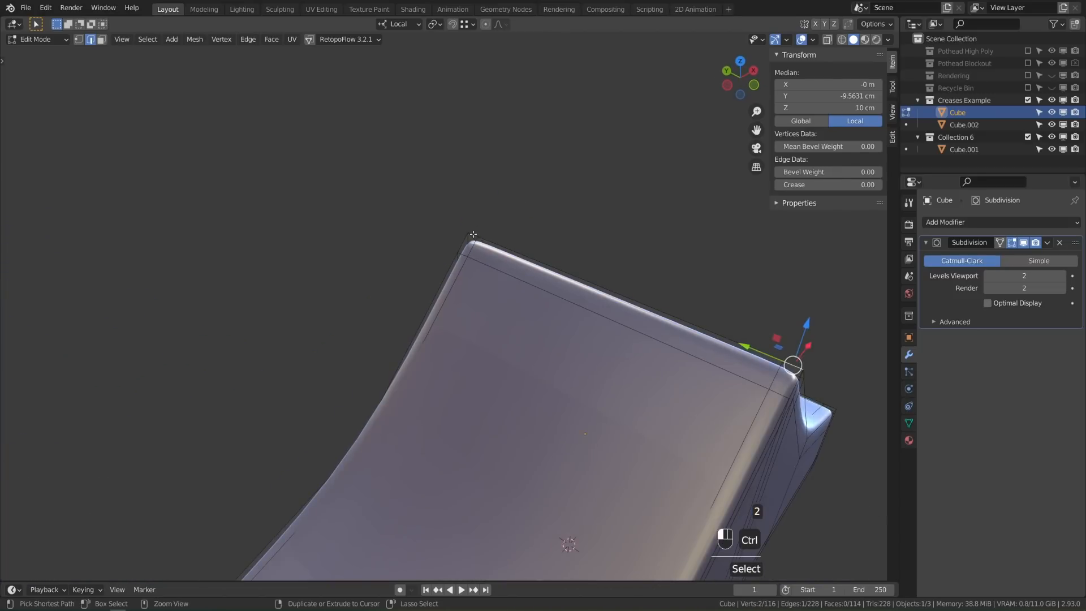
pyautogui.moveTo(700, 319); pyautogui.dragTo(653, 303, button='middle')
pyautogui.moveTo(824, 185); pyautogui.dragTo(882, 185)
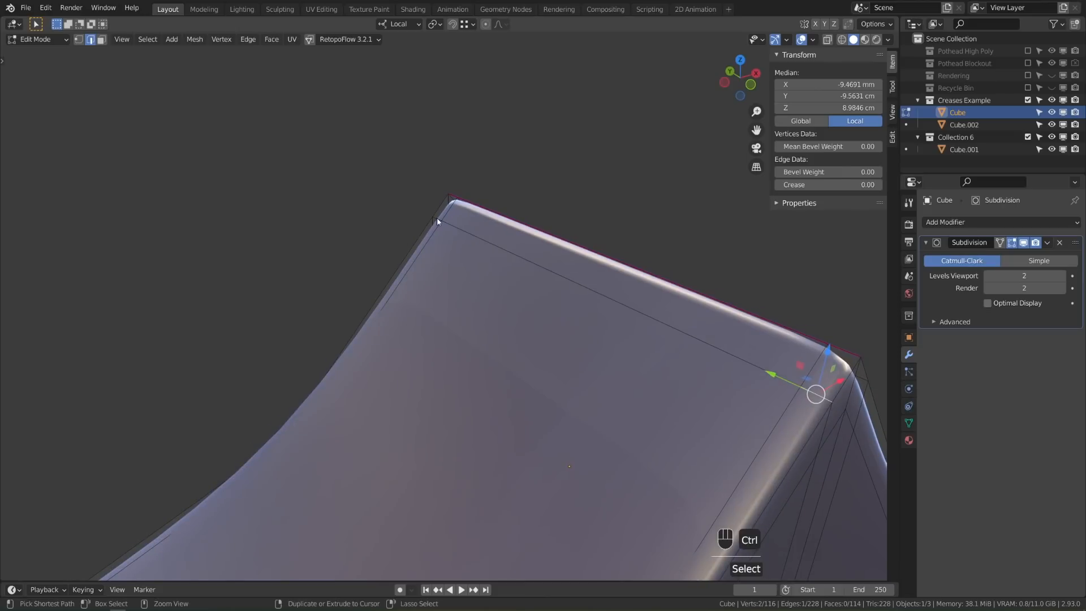
# Try an edge slide on a new ridge edge path, then undo it
pyautogui.keyDown('ctrl'); pyautogui.click(559, 273); pyautogui.keyUp('ctrl')
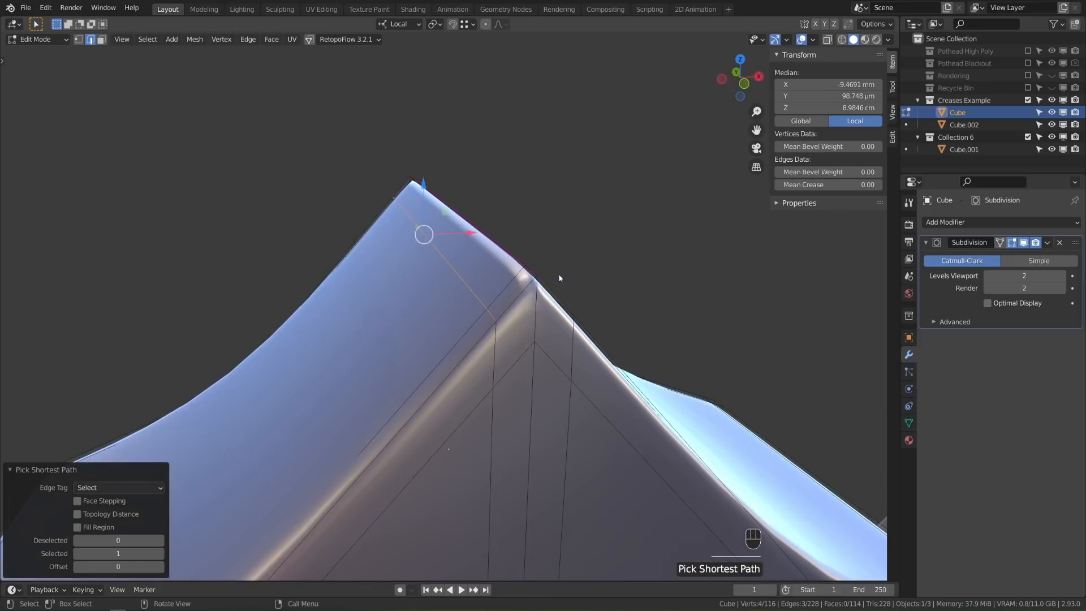
pyautogui.press('g')
pyautogui.press('g')
pyautogui.click(578, 352)
pyautogui.hotkey('ctrl', 'z')
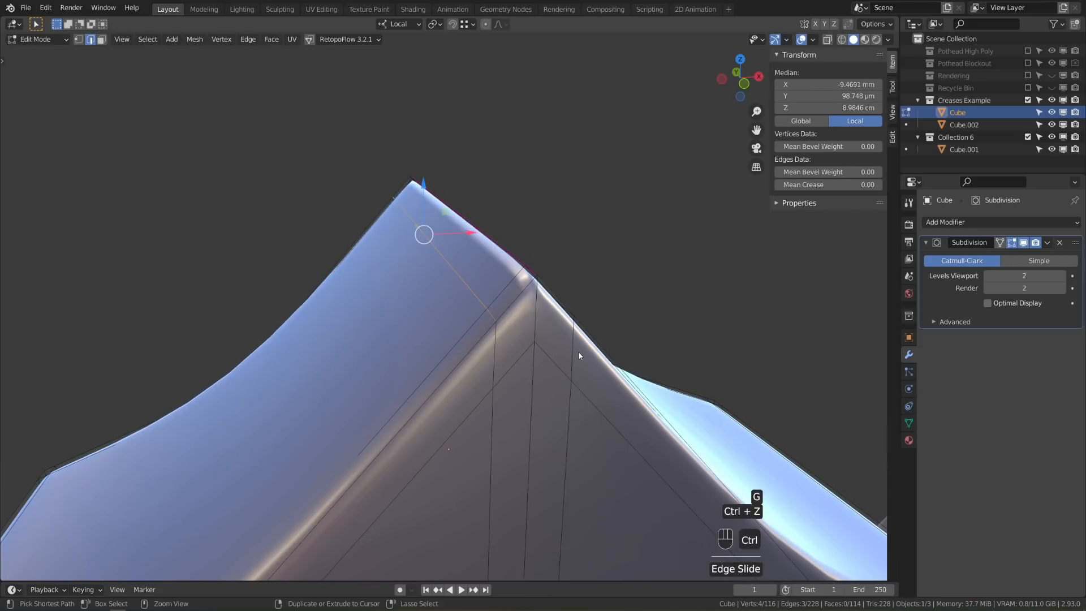
pyautogui.moveTo(581, 324); pyautogui.dragTo(526, 324, button='middle')
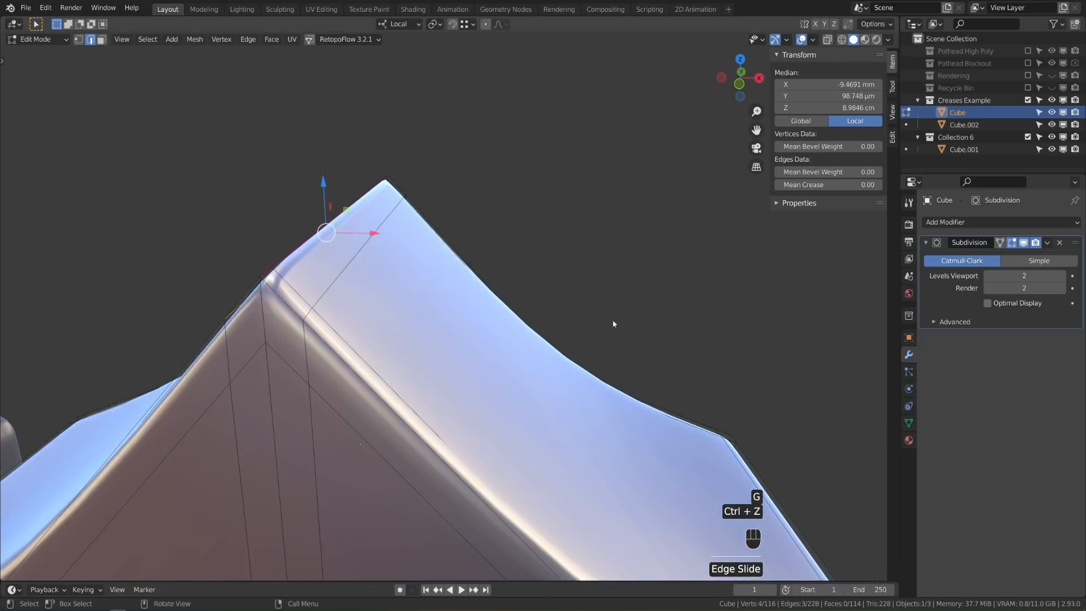
# Return to Object Mode and select the left ramp, Cube.002
pyautogui.press('Tab')
pyautogui.scroll(-2, 484, 376)
pyautogui.scroll(-5, 484, 375)
pyautogui.moveTo(484, 376); pyautogui.dragTo(502, 421, button='middle')
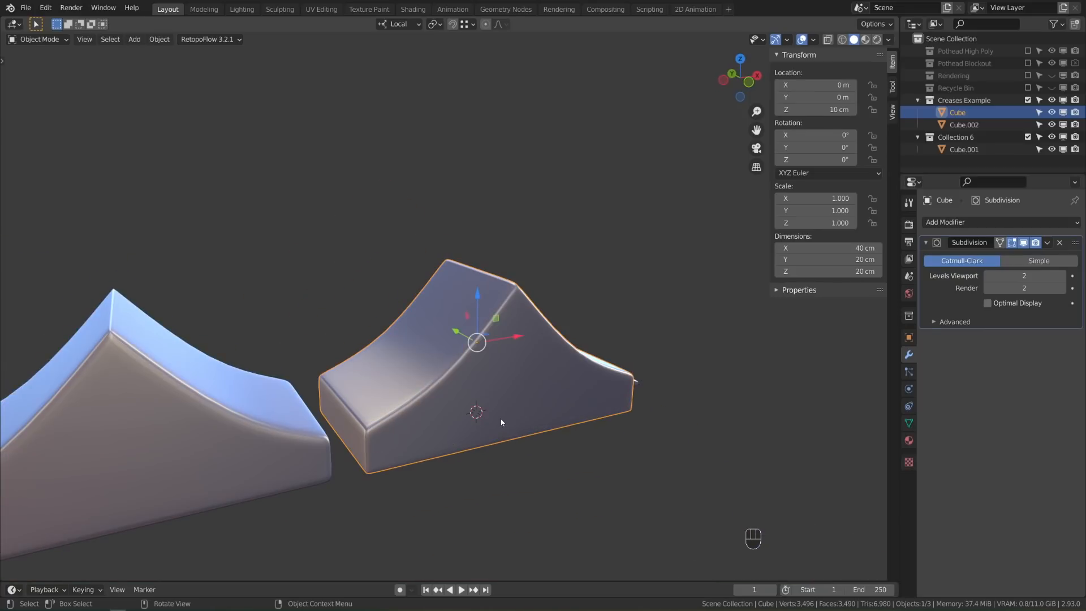
pyautogui.click(165, 412)
# In Cube.002's Edit Mode, select all edges sharing the bevel weight via Select Similar
pyautogui.keyDown('shift'); pyautogui.moveTo(175, 406); pyautogui.dragTo(337, 360, button='middle'); pyautogui.keyUp('shift')
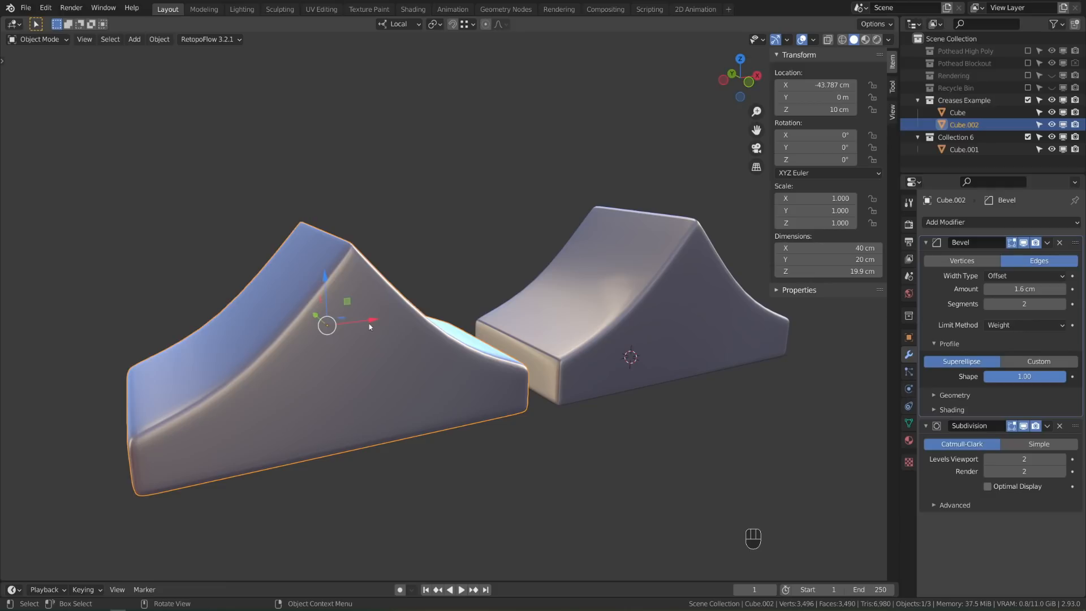
pyautogui.press('Tab')
pyautogui.moveTo(398, 398); pyautogui.dragTo(506, 271, button='middle')
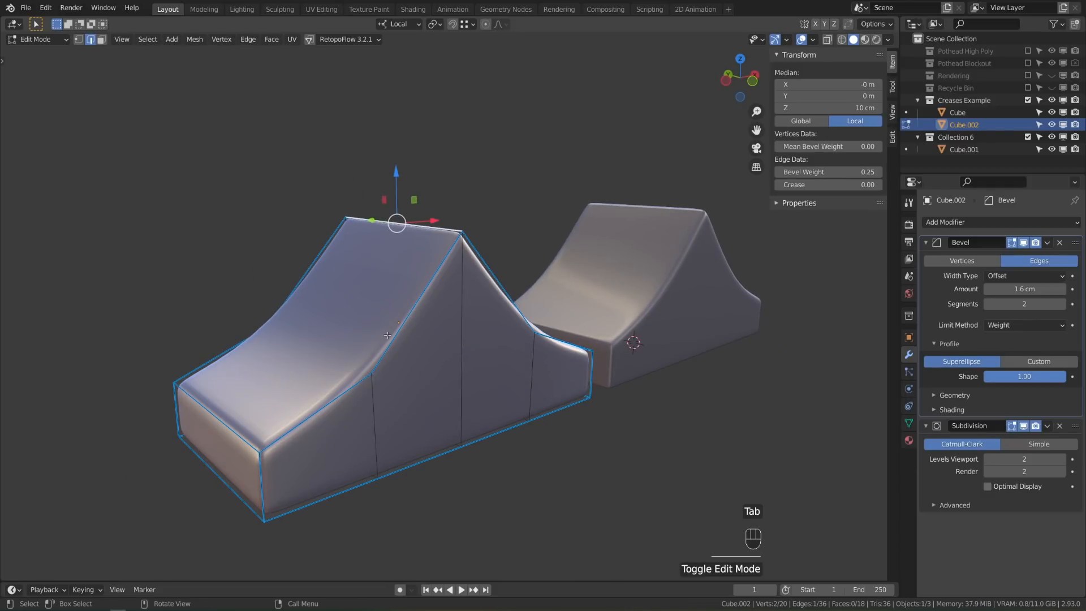
pyautogui.hotkey('shift', 'g')
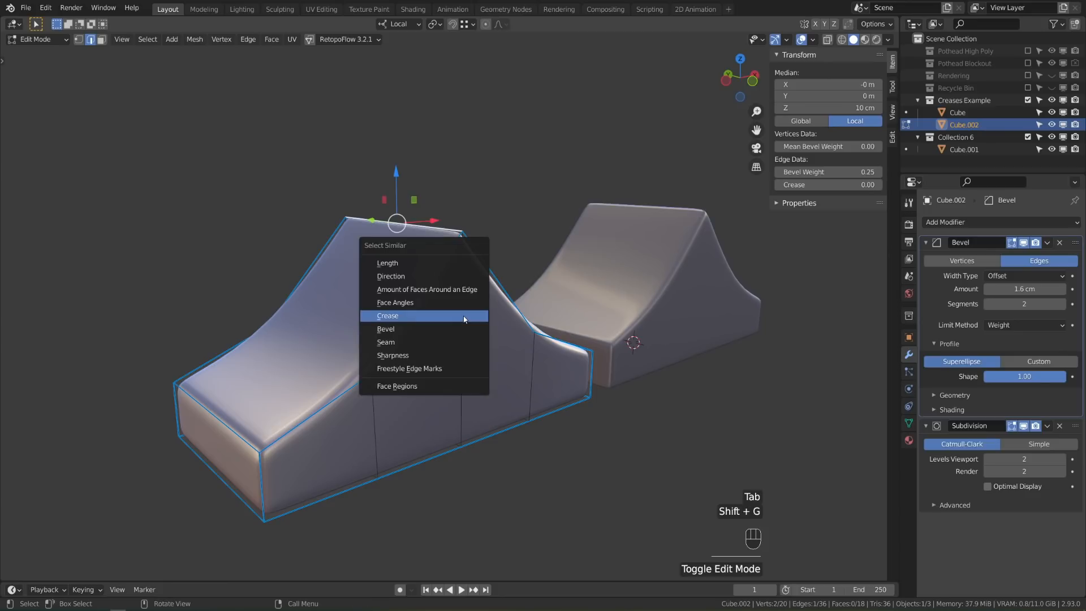
pyautogui.click(422, 328)
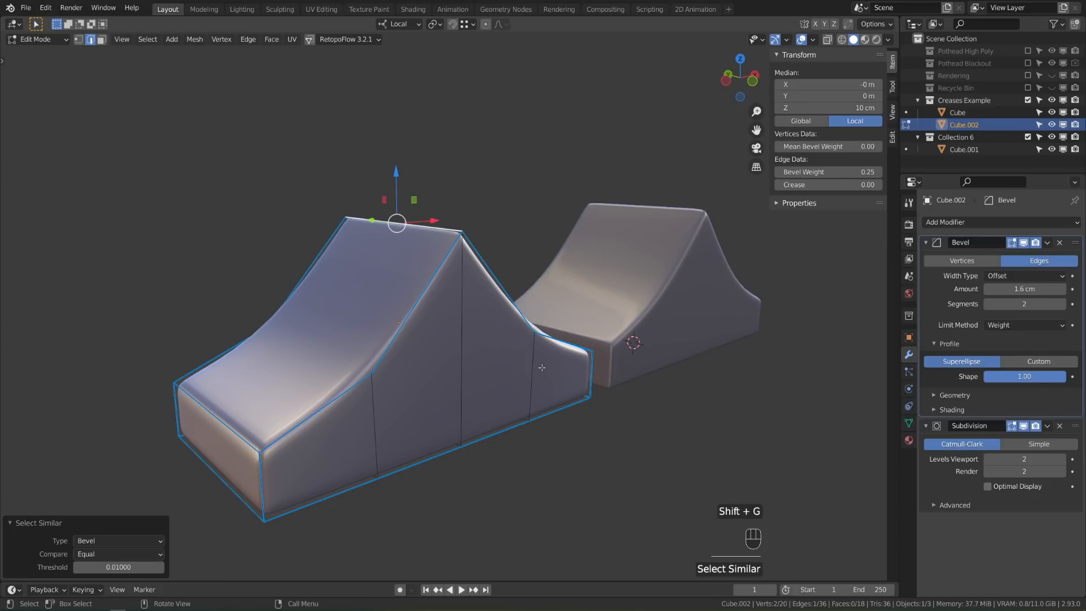
pyautogui.keyDown('shift'); pyautogui.click(473, 318); pyautogui.keyUp('shift')
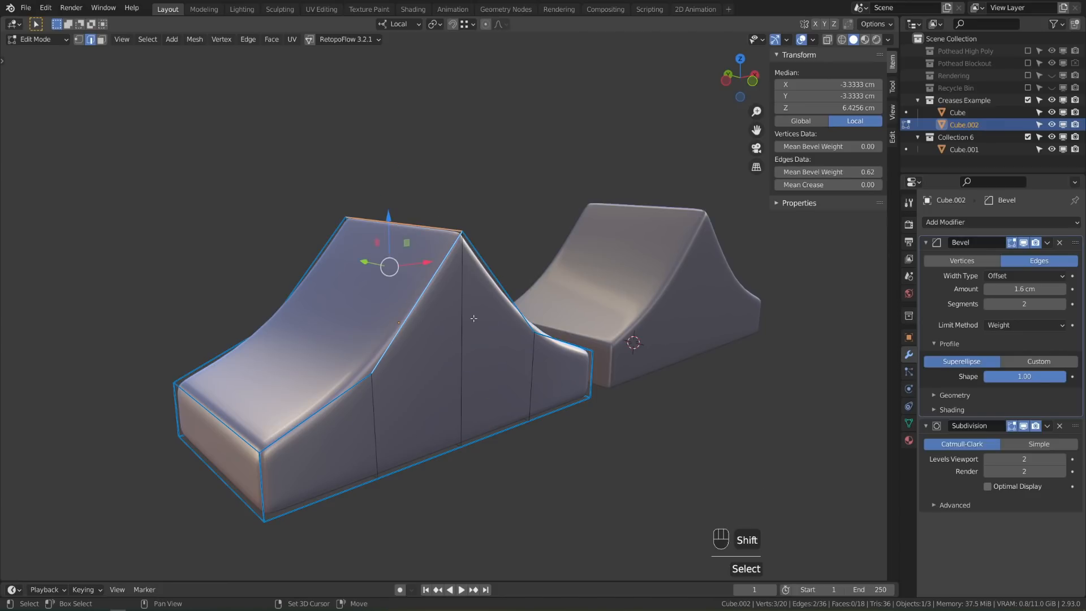
pyautogui.hotkey('shift', 'g')
pyautogui.click(473, 318)
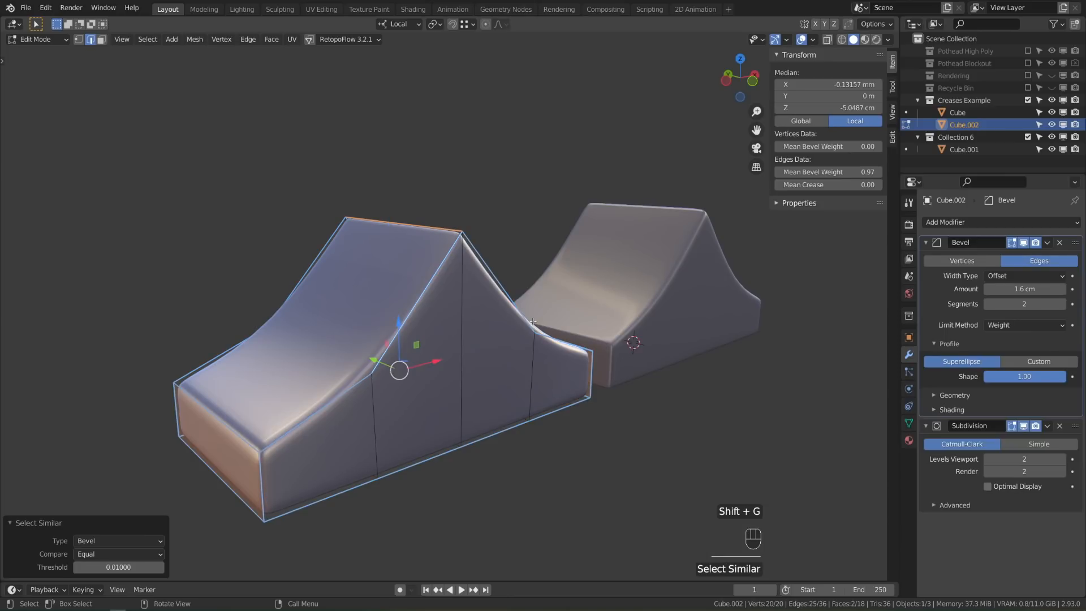
# Mark the selected edges as UV seams, deselect all, and return to Object Mode
pyautogui.rightClick(541, 230)
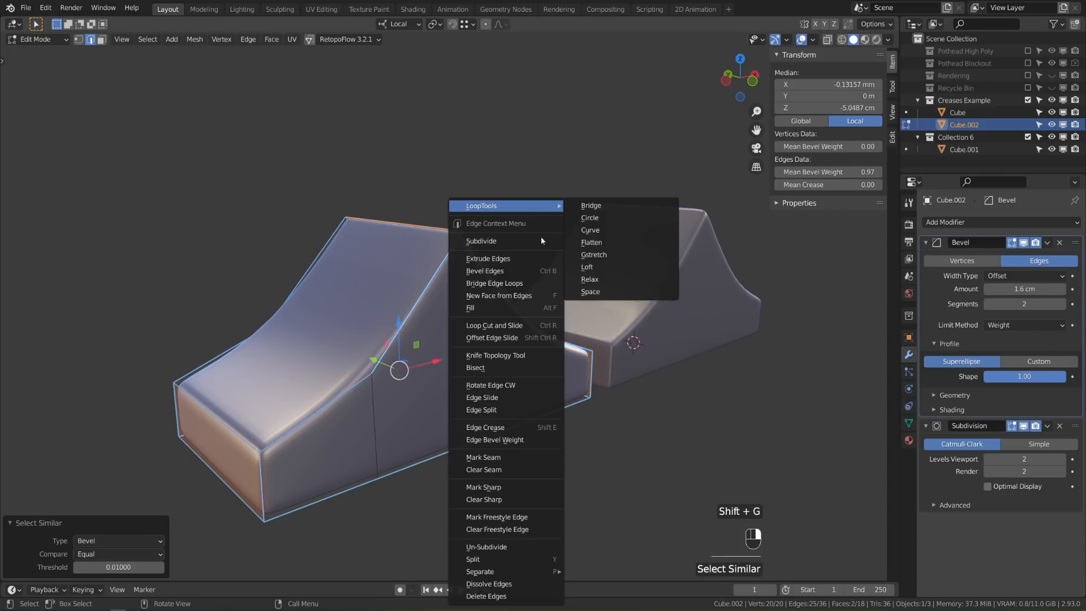
pyautogui.click(513, 456)
pyautogui.hotkey('alt', 'a')
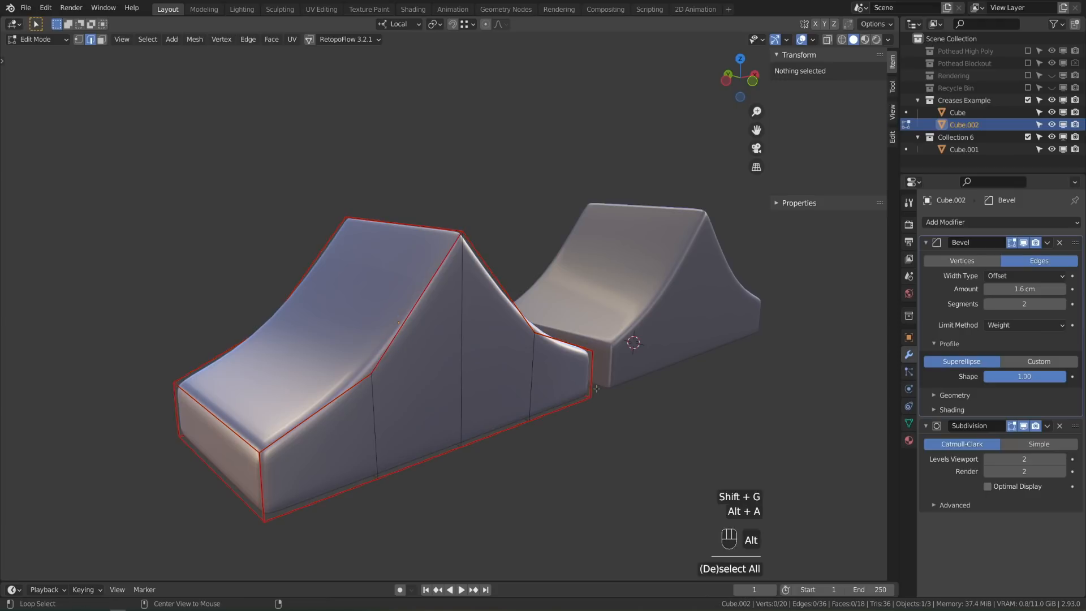
pyautogui.press('Tab')
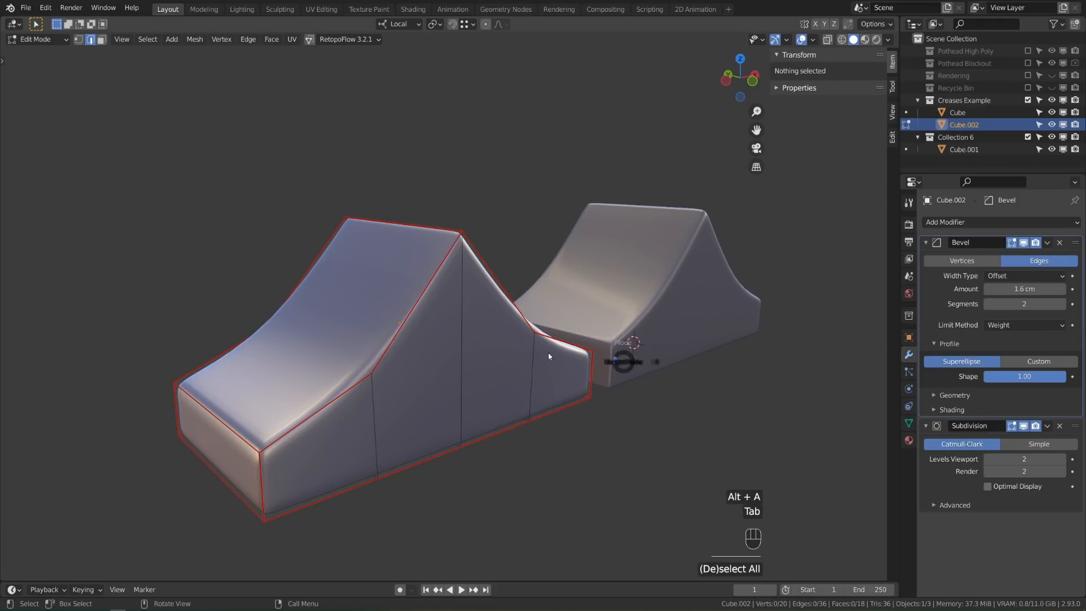
pyautogui.moveTo(496, 342); pyautogui.dragTo(597, 361, button='middle')
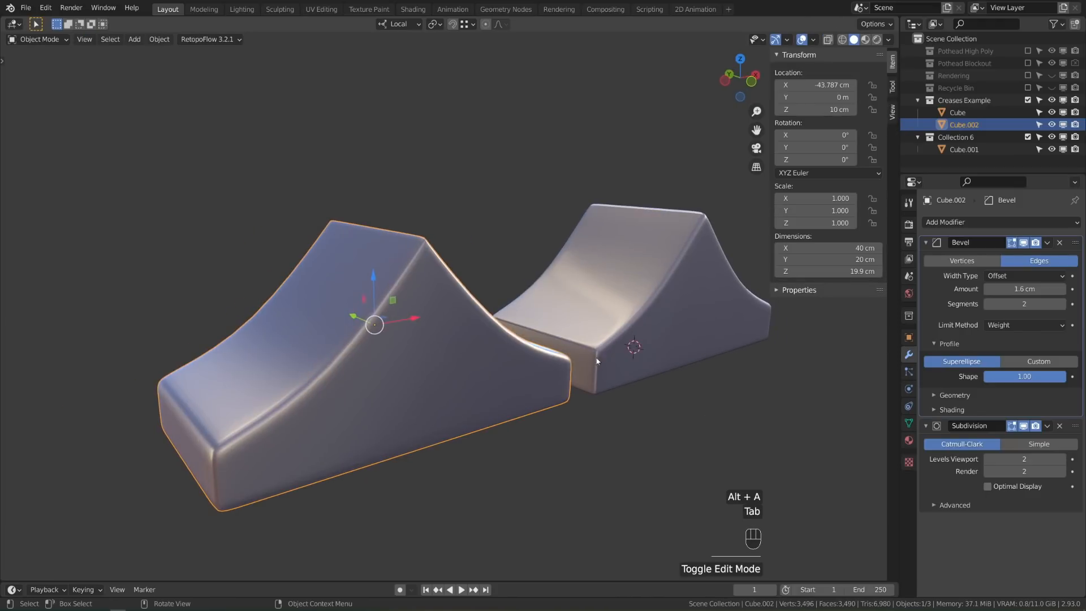
# Apply the Bevel modifier, inspect the seams around the peak and corners, then exit and undo
pyautogui.click(938, 275)
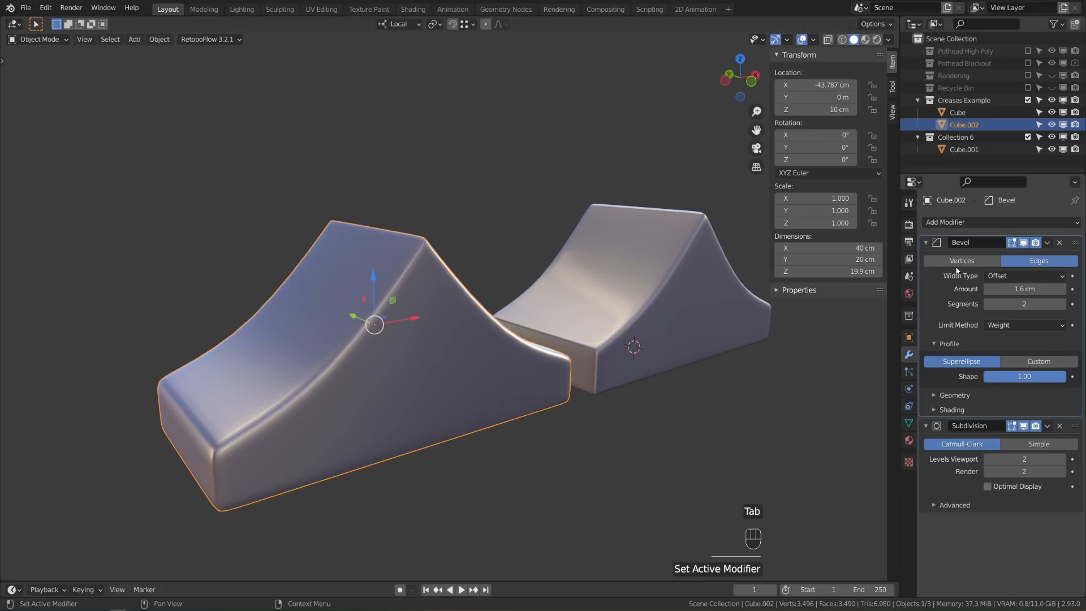
pyautogui.hotkey('ctrl', 'a')
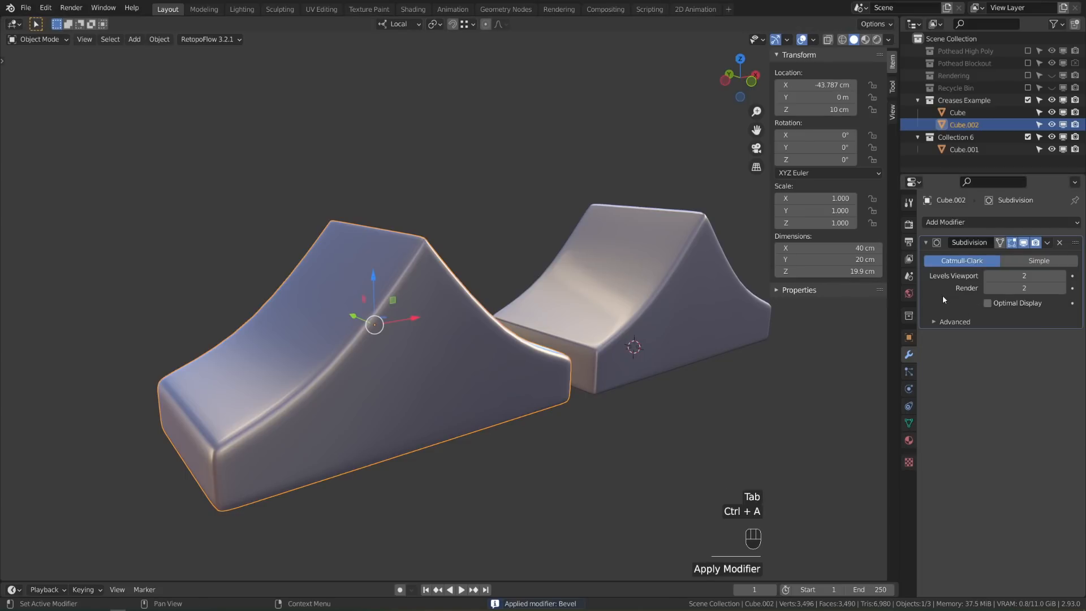
pyautogui.press('Tab')
pyautogui.moveTo(548, 408)
pyautogui.keyDown('shift'); pyautogui.mouseDown(button='middle')
pyautogui.moveTo(635, 381)
pyautogui.moveTo(444, 356)
pyautogui.moveTo(535, 419)
pyautogui.mouseUp(button='middle'); pyautogui.keyUp('shift')
pyautogui.scroll(2, 619, 392)
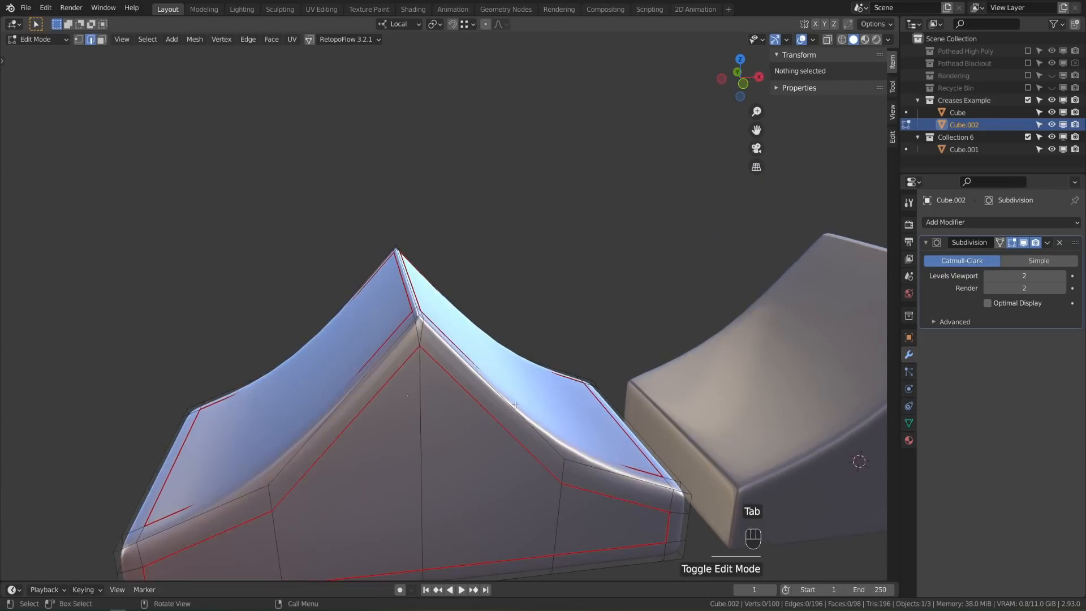
pyautogui.scroll(3, 533, 430)
pyautogui.keyDown('shift'); pyautogui.moveTo(529, 517); pyautogui.dragTo(488, 463, button='middle'); pyautogui.keyUp('shift')
pyautogui.scroll(-2, 489, 464)
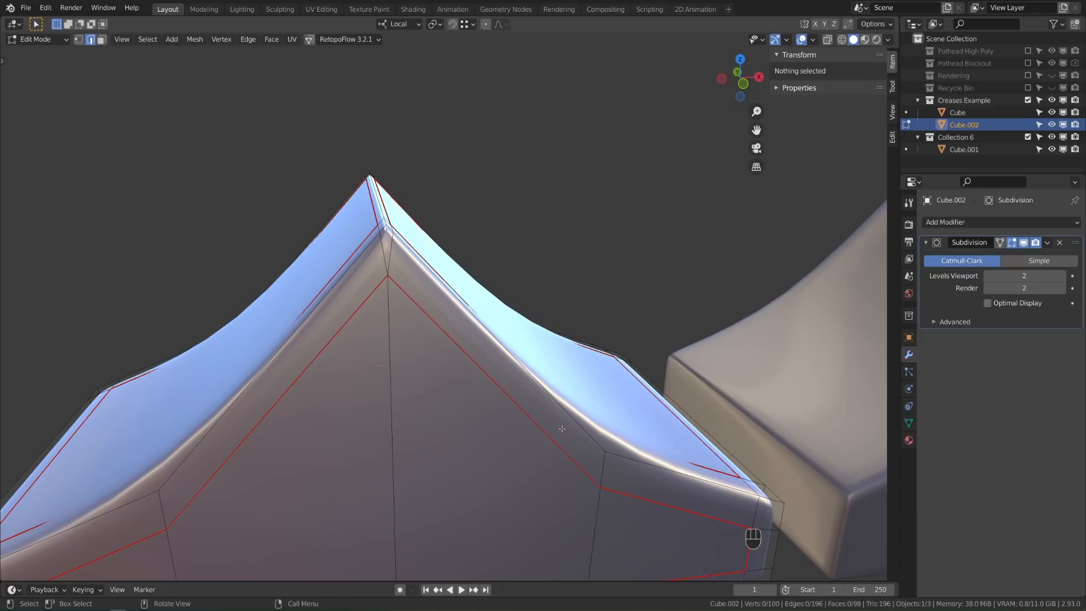
pyautogui.moveTo(588, 449); pyautogui.dragTo(603, 429, button='middle')
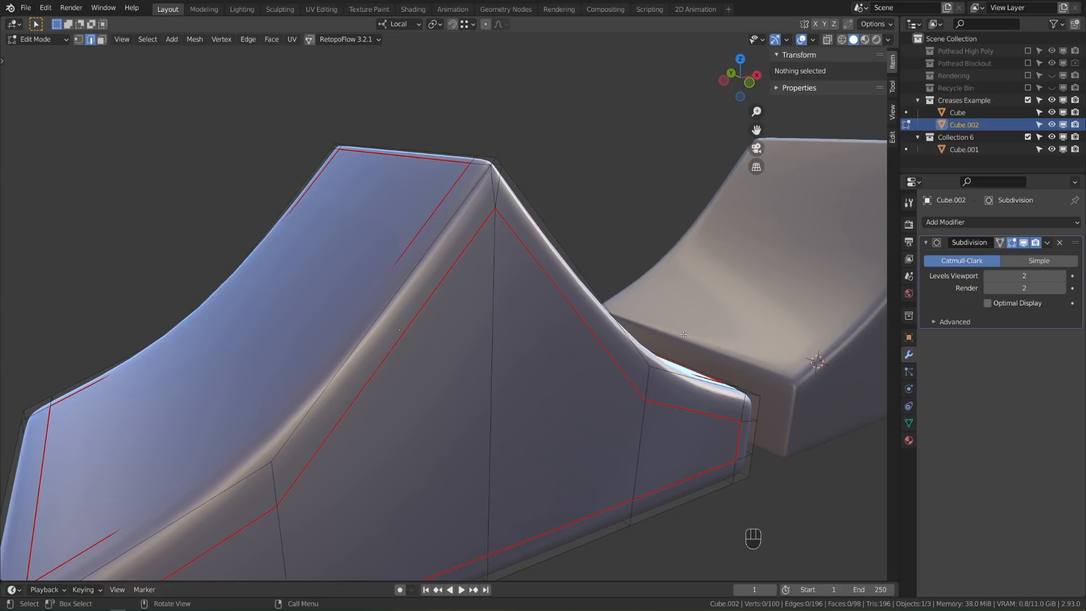
pyautogui.press('Tab')
pyautogui.hotkey('ctrl', 'z')
pyautogui.hotkey('ctrl', 'z')
pyautogui.hotkey('ctrl', 'z')
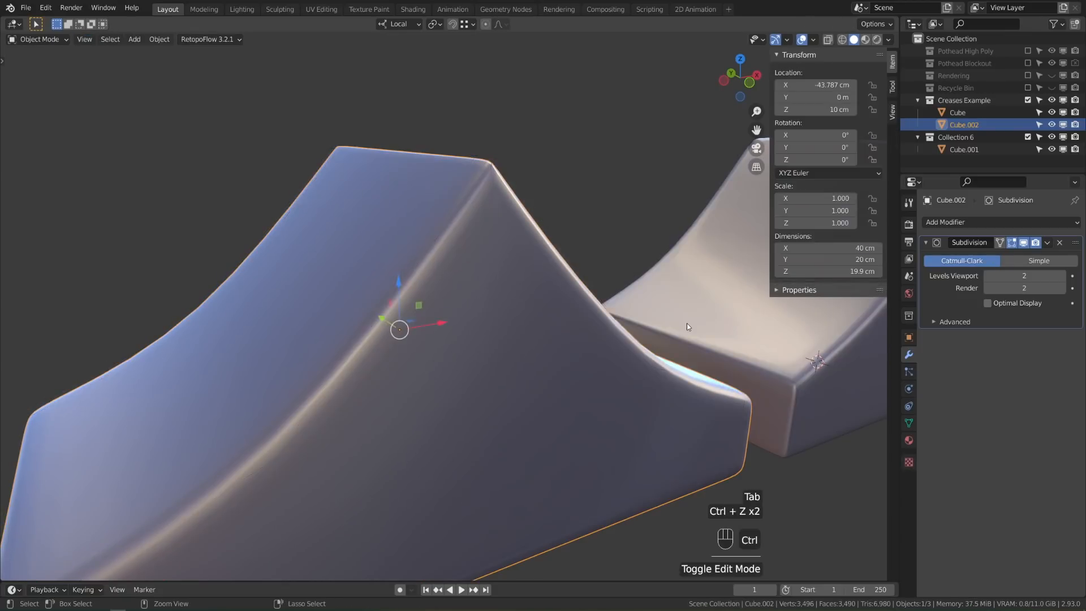
# Deselect everything, move to the UV Editing workspace and return the ramp to Object Mode
pyautogui.hotkey('alt', 'a')
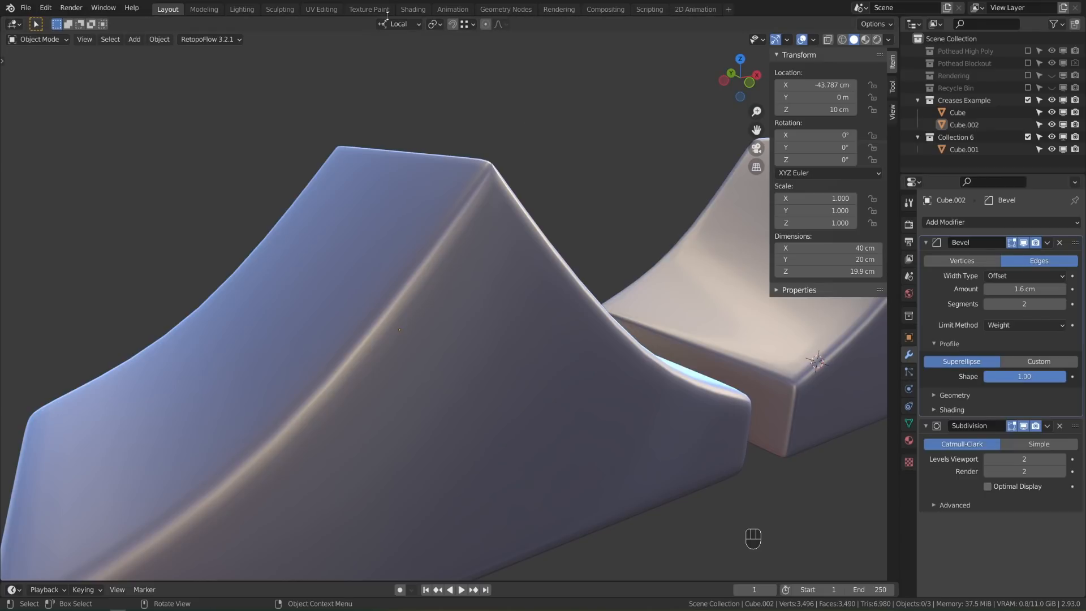
pyautogui.click(325, 10)
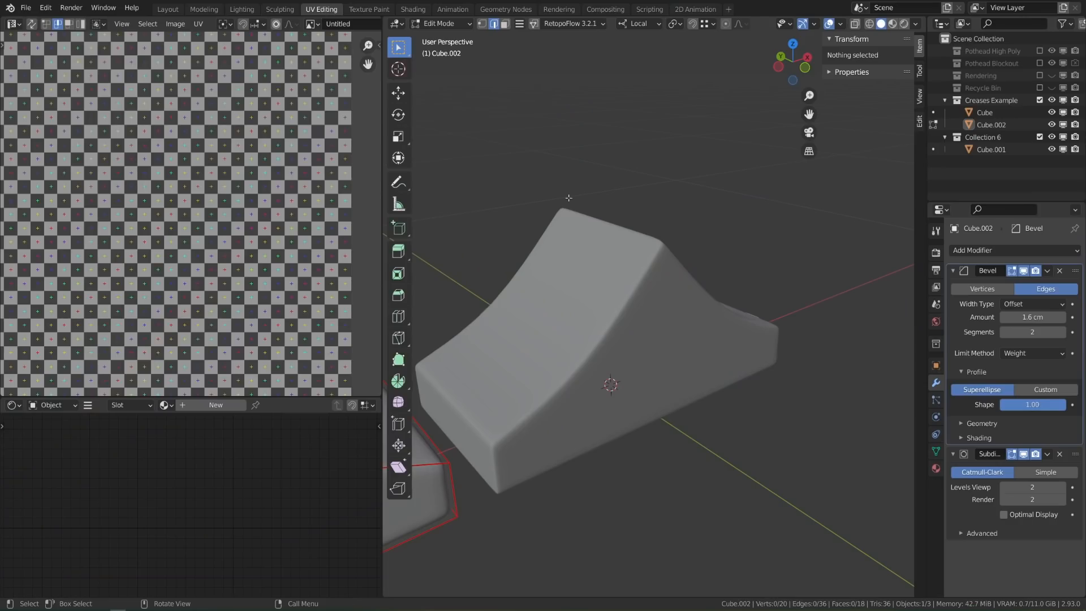
pyautogui.scroll(-1, 235, 161)
pyautogui.press('Tab')
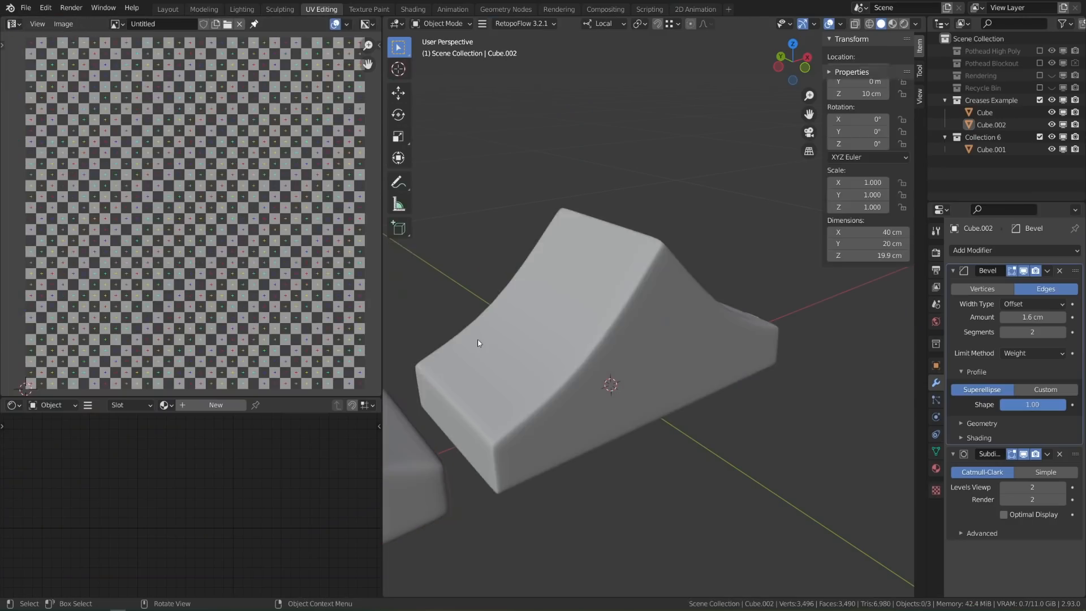
pyautogui.scroll(-3, 543, 396)
pyautogui.keyDown('shift'); pyautogui.moveTo(534, 403); pyautogui.dragTo(685, 362, button='middle'); pyautogui.keyUp('shift')
# Select Cube.002, give it a new material and add the Untitled checker image texture
pyautogui.click(633, 345)
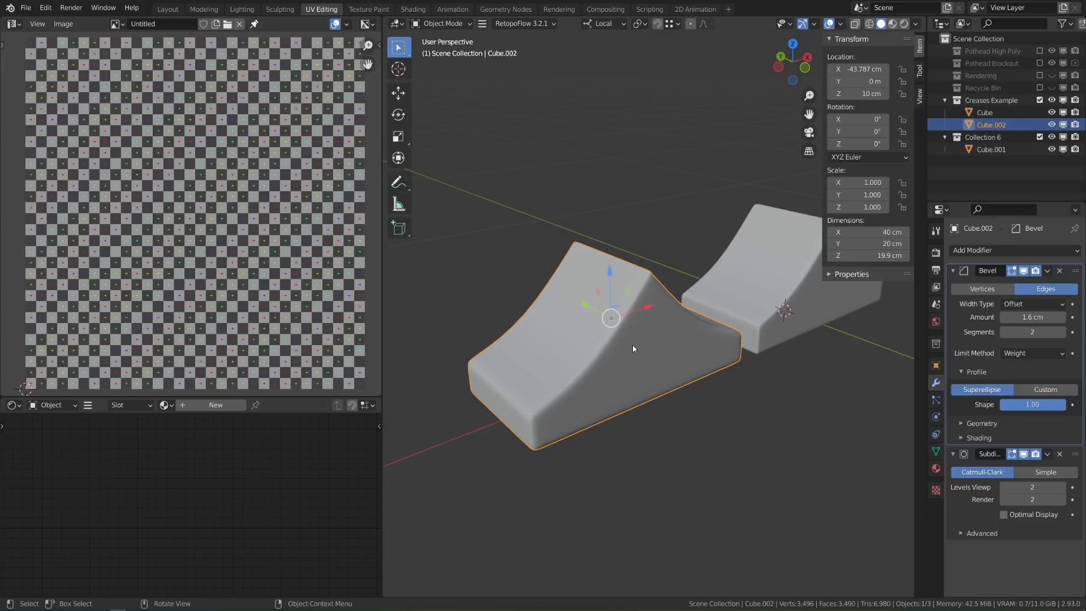
pyautogui.click(232, 404)
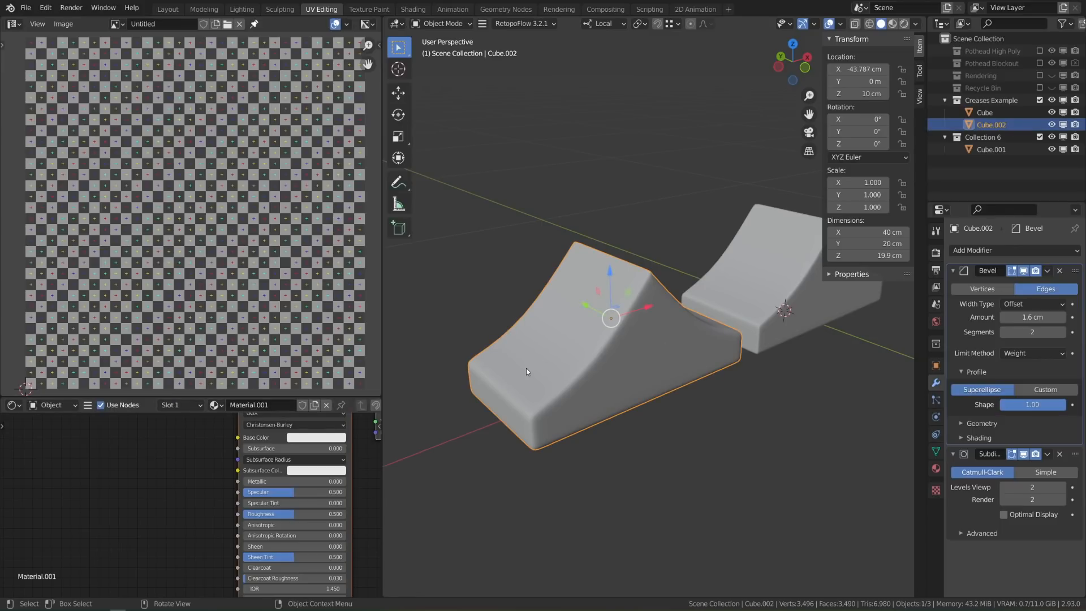
pyautogui.moveTo(118, 25); pyautogui.dragTo(99, 473)
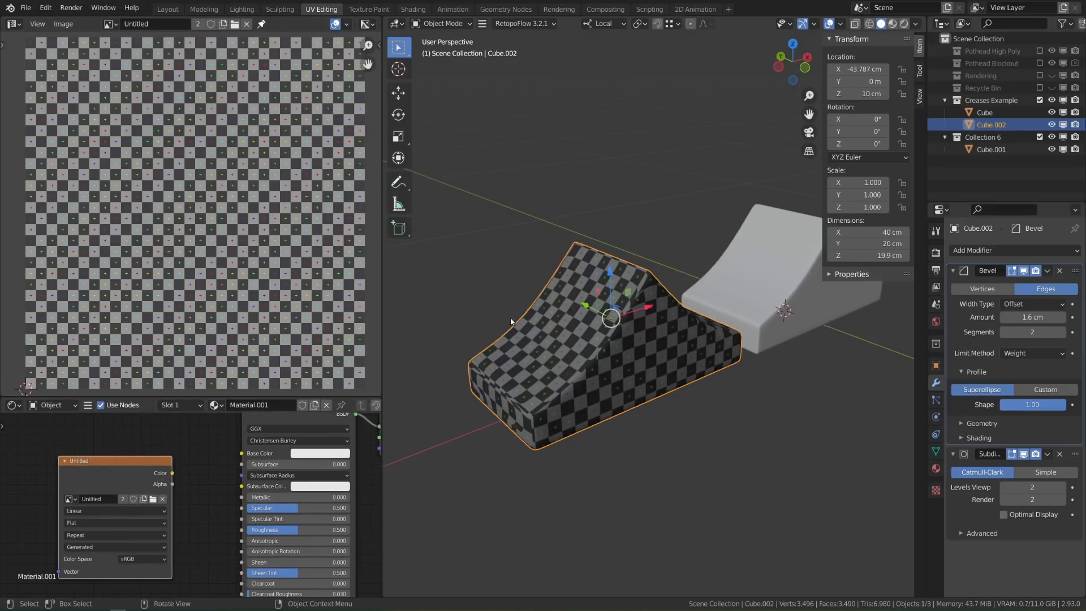
# Adjust viewport shading, reposition the Untitled image node and orbit around the checkered ramp
pyautogui.click(916, 23)
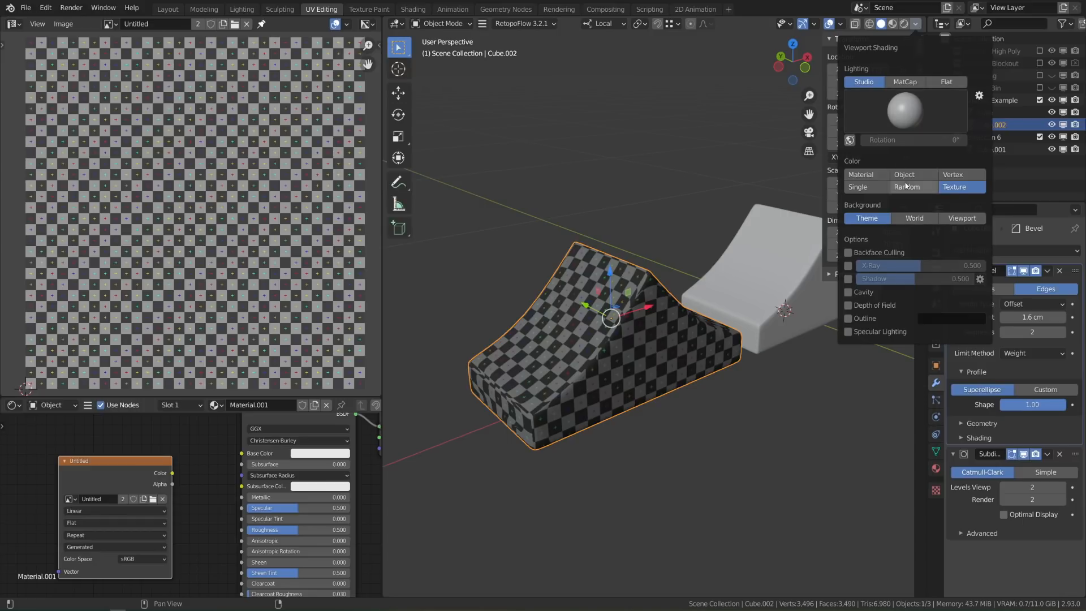
pyautogui.moveTo(107, 463); pyautogui.dragTo(101, 459)
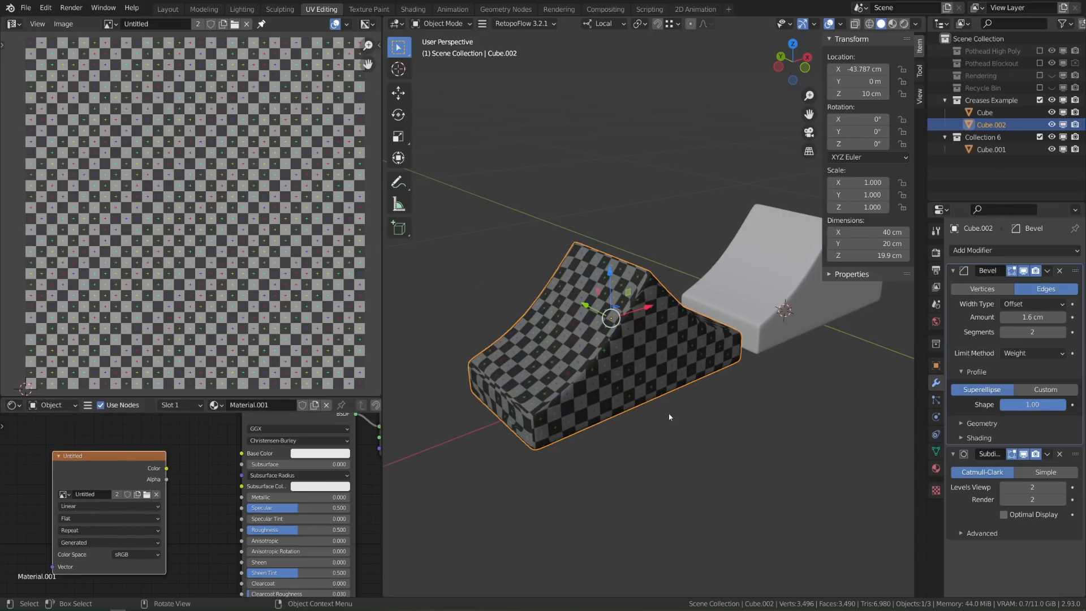
pyautogui.moveTo(671, 415)
pyautogui.mouseDown(button='middle')
pyautogui.moveTo(722, 373)
pyautogui.moveTo(673, 340)
pyautogui.mouseUp(button='middle')
pyautogui.scroll(2, 722, 374)
pyautogui.scroll(2, 673, 341)
# In Edit Mode, unwrap the whole ramp with a wider island margin, then return to Object Mode
pyautogui.press('Tab')
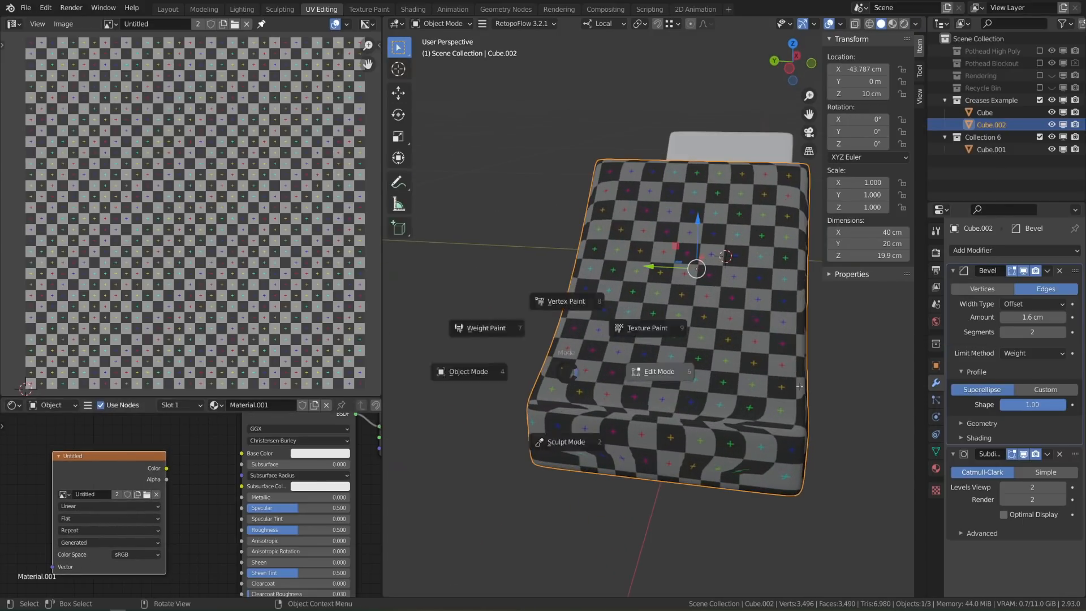
pyautogui.click(652, 372)
pyautogui.moveTo(742, 389); pyautogui.dragTo(724, 358, button='middle')
pyautogui.press('a')
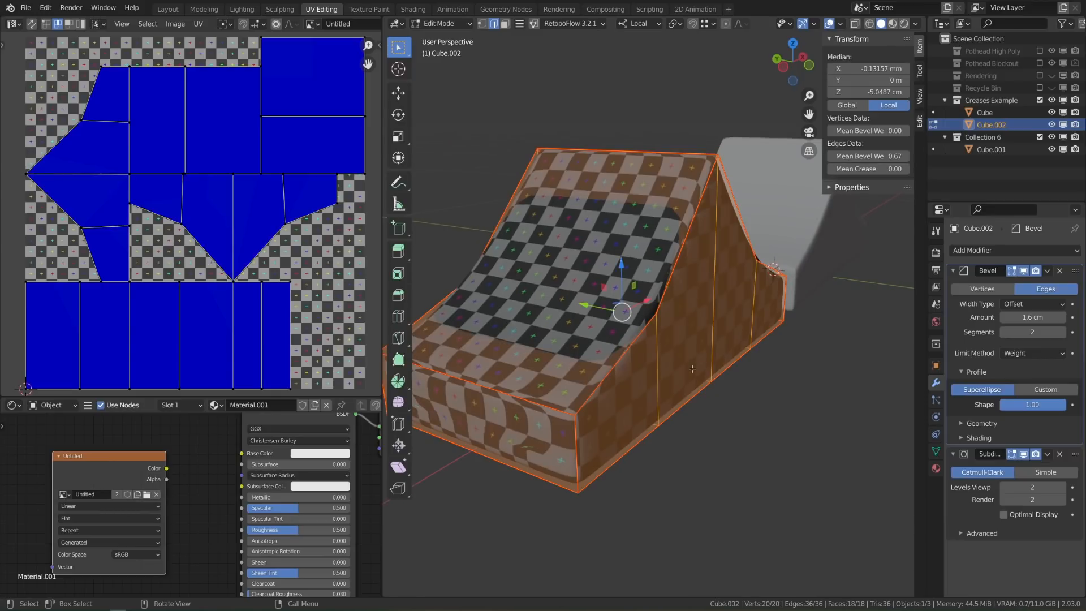
pyautogui.press('u')
pyautogui.click(632, 370)
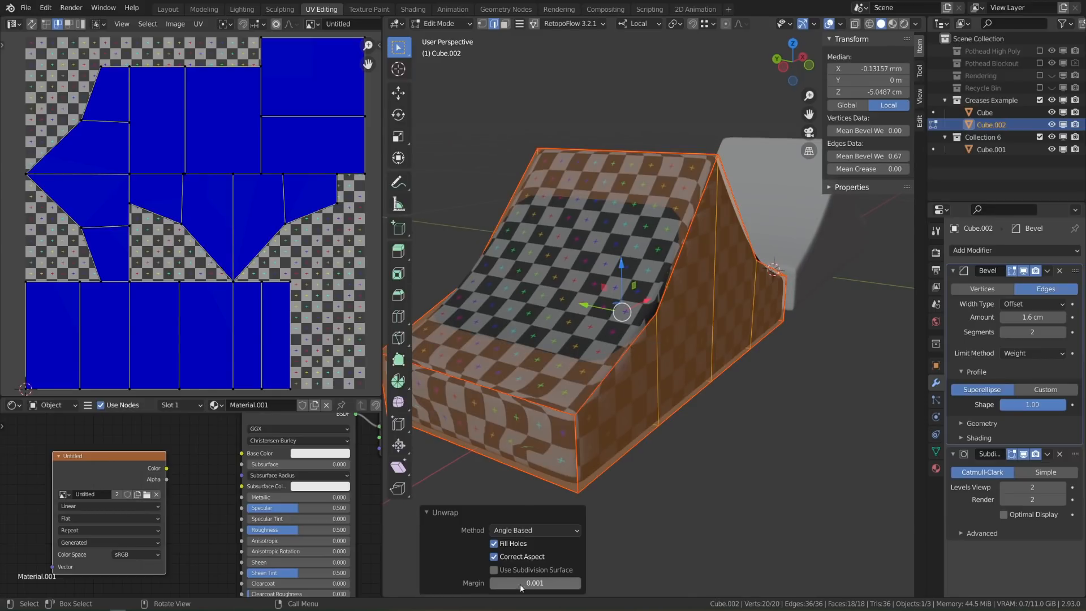
pyautogui.moveTo(523, 582); pyautogui.dragTo(535, 583)
pyautogui.press('Tab')
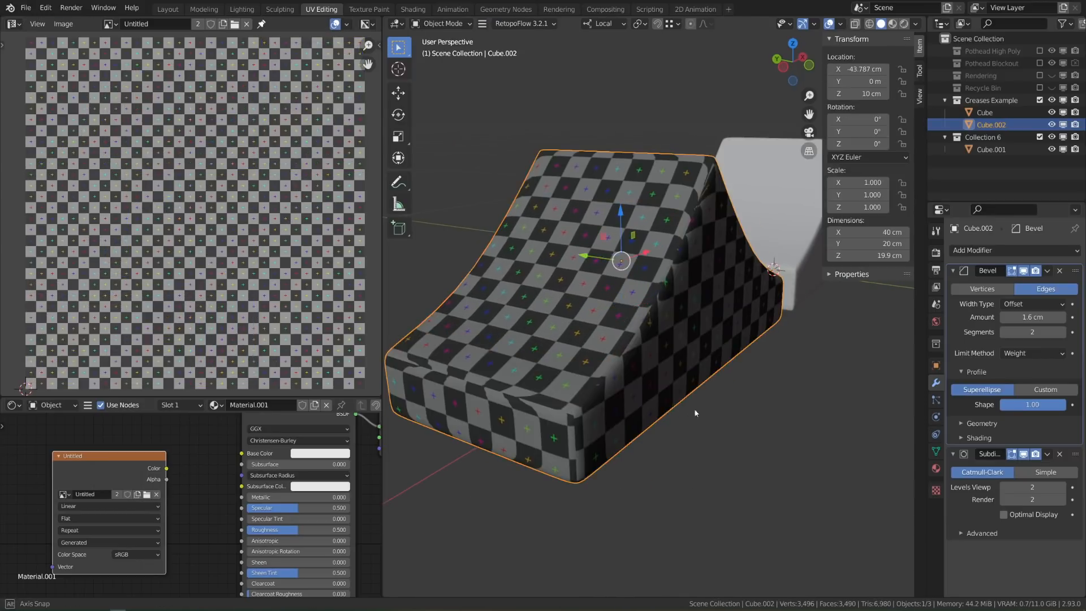
# Change the Subdivision modifier's UV Smooth option to Keep Corners and collapse its panels
pyautogui.moveTo(694, 408)
pyautogui.mouseDown(button='middle')
pyautogui.moveTo(727, 407)
pyautogui.moveTo(701, 395)
pyautogui.moveTo(596, 429)
pyautogui.moveTo(696, 399)
pyautogui.mouseUp(button='middle')
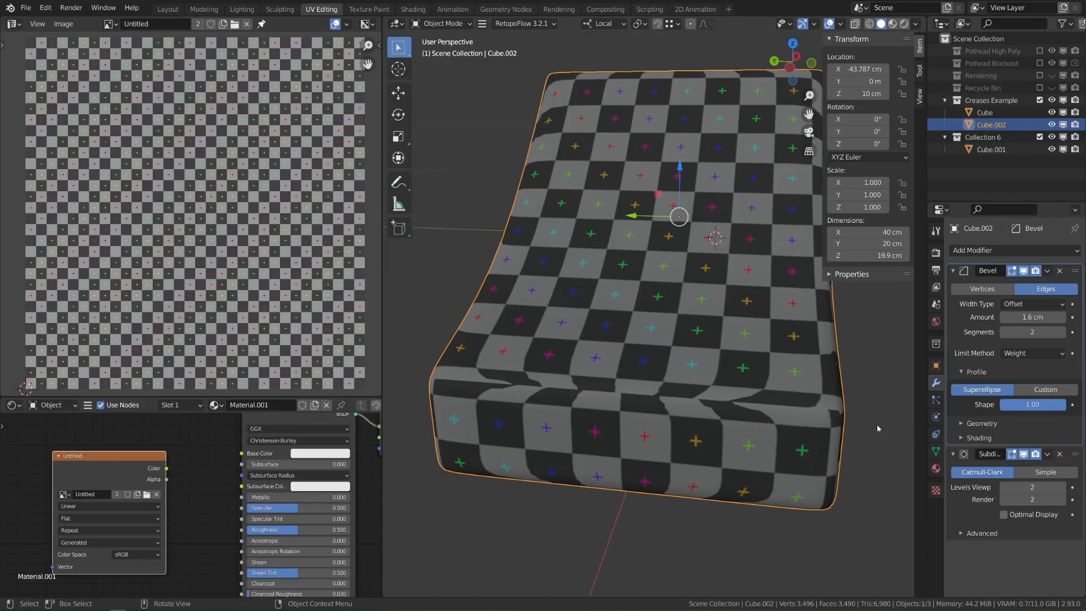
pyautogui.click(968, 536)
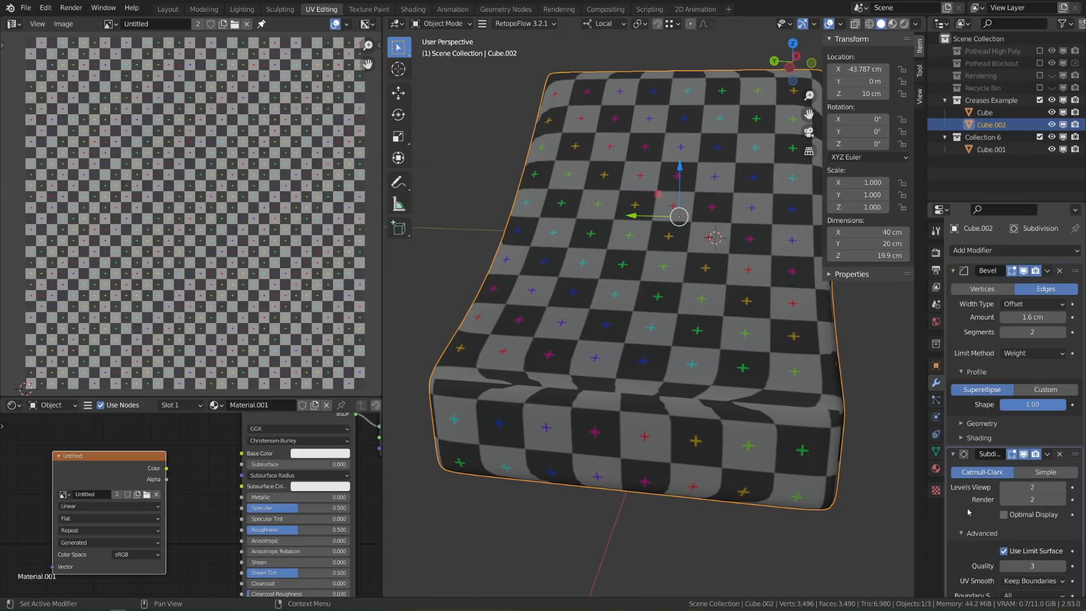
pyautogui.scroll(-2, 968, 521)
pyautogui.click(1006, 541)
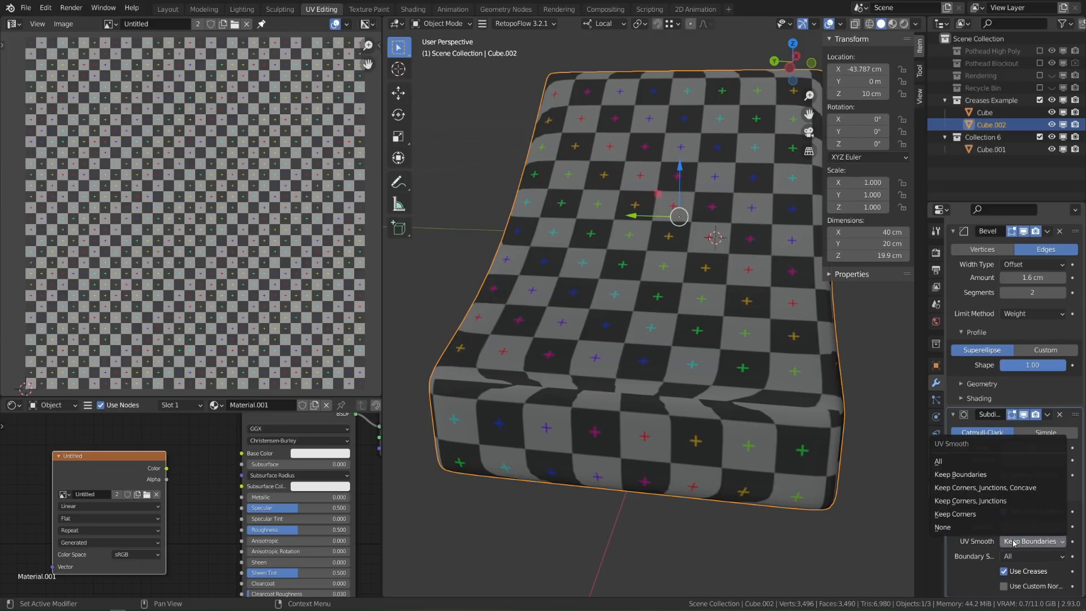
pyautogui.click(993, 513)
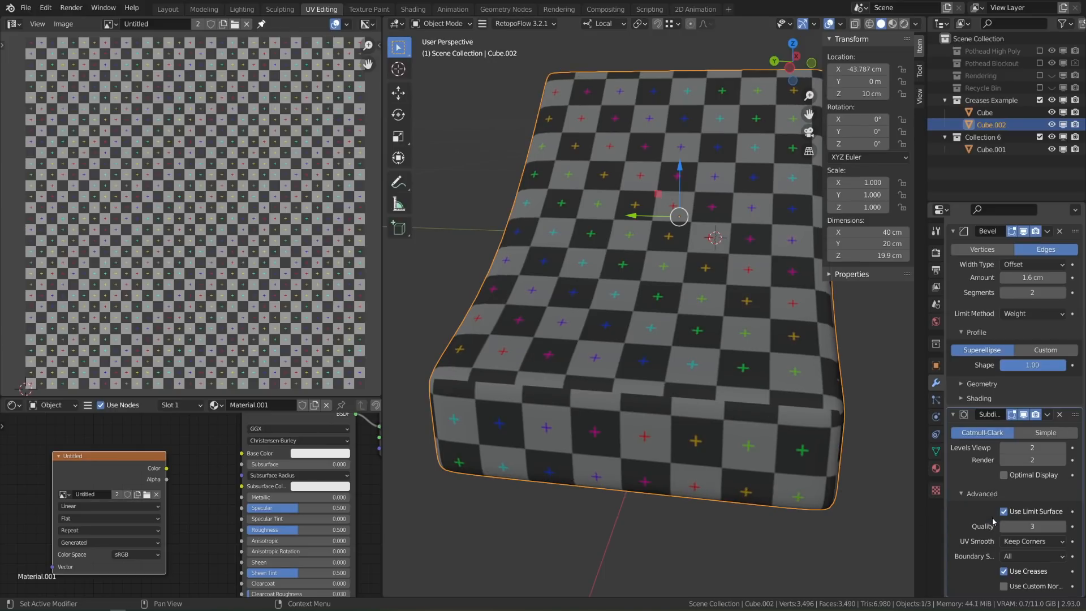
pyautogui.click(969, 493)
pyautogui.click(953, 454)
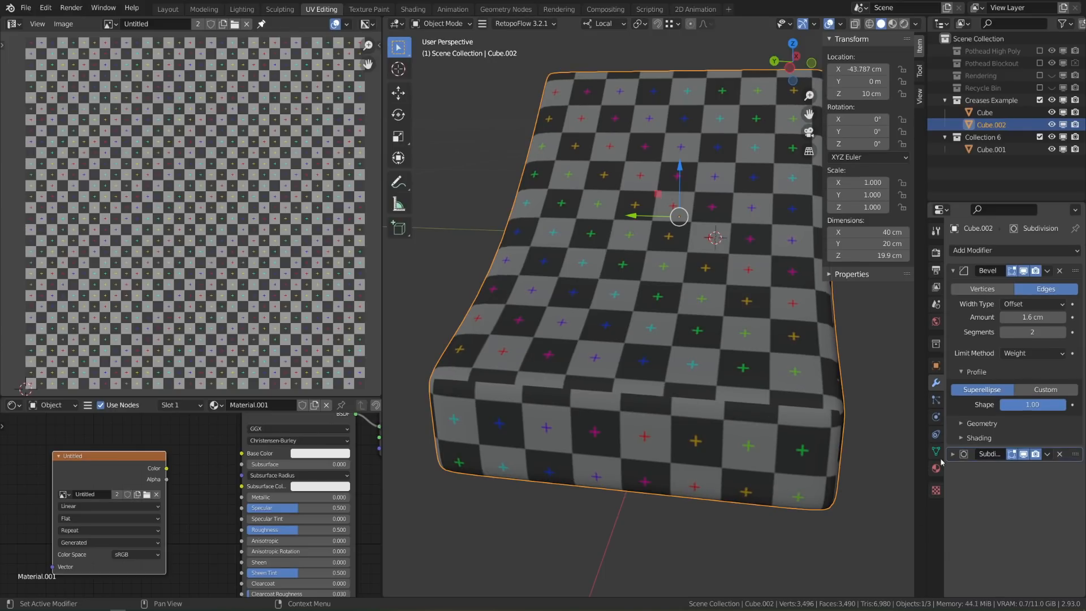
pyautogui.moveTo(565, 300); pyautogui.dragTo(714, 303, button='middle')
pyautogui.scroll(3, 677, 305)
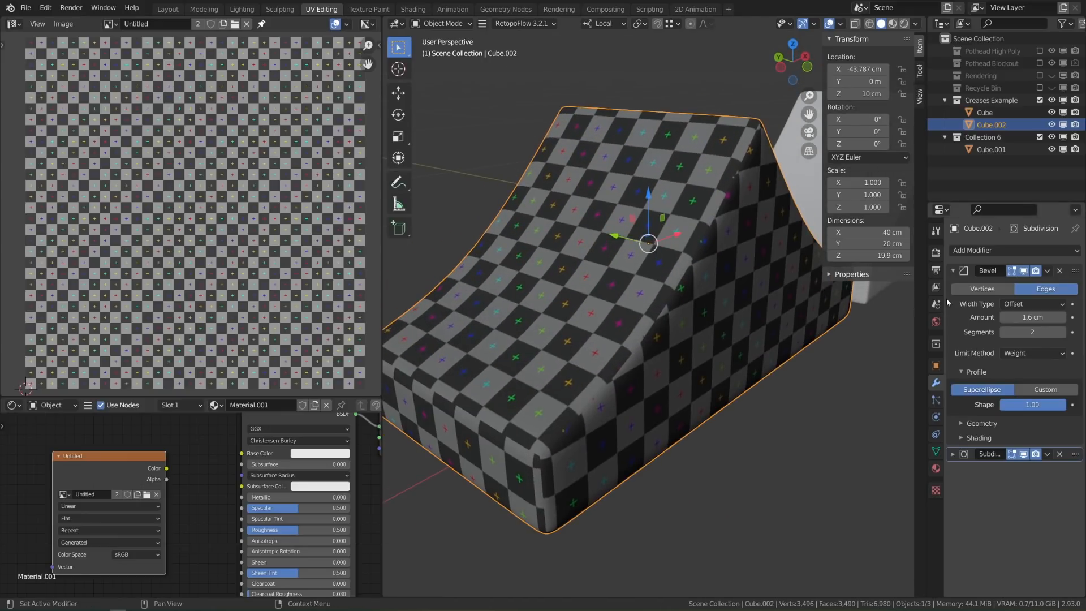
pyautogui.hotkey('shift', 'z')
pyautogui.moveTo(579, 289)
pyautogui.mouseDown(button='middle')
pyautogui.moveTo(669, 308)
pyautogui.moveTo(627, 311)
pyautogui.moveTo(623, 288)
pyautogui.moveTo(600, 284)
pyautogui.mouseUp(button='middle')
pyautogui.click(1023, 455)
pyautogui.scroll(1, 665, 307)
pyautogui.keyDown('shift'); pyautogui.moveTo(677, 247); pyautogui.dragTo(654, 298, button='middle'); pyautogui.keyUp('shift')
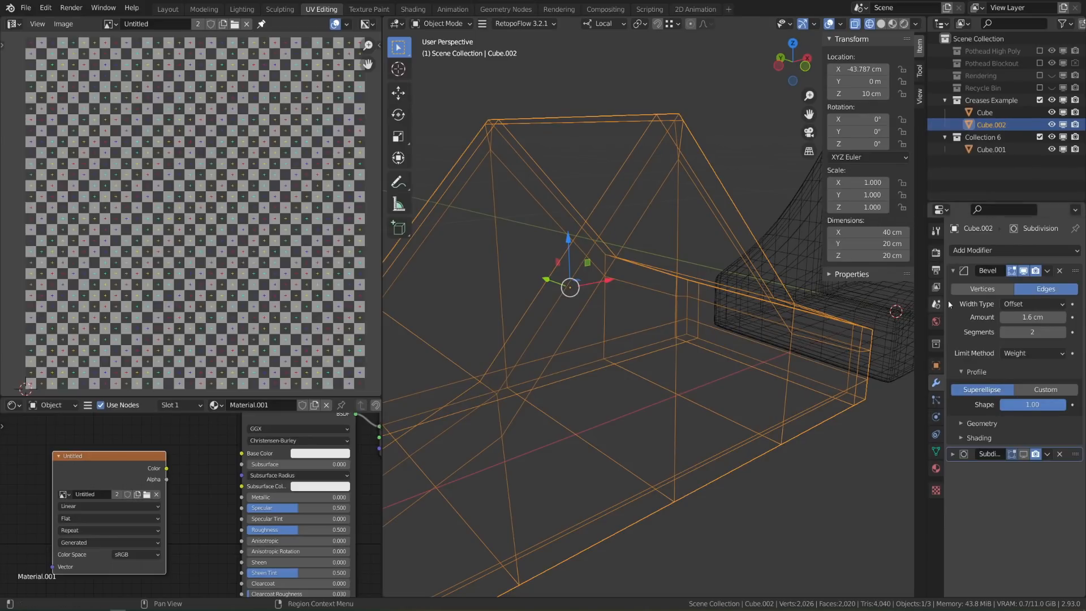
pyautogui.click(1002, 332)
pyautogui.moveTo(622, 289); pyautogui.dragTo(753, 149, button='middle')
pyautogui.press('z')
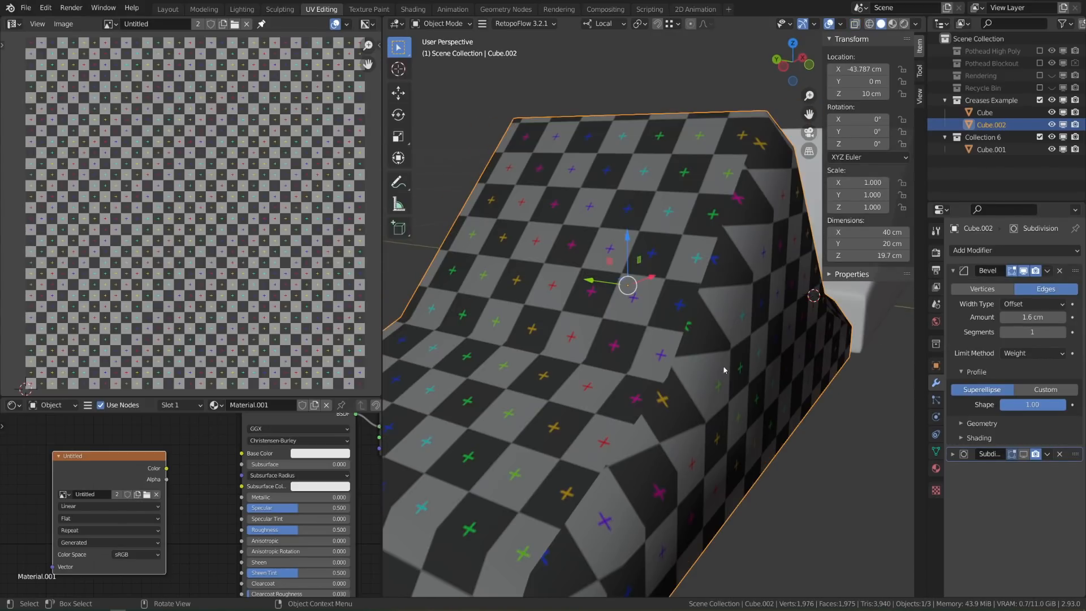
pyautogui.moveTo(712, 370); pyautogui.dragTo(905, 416, button='middle')
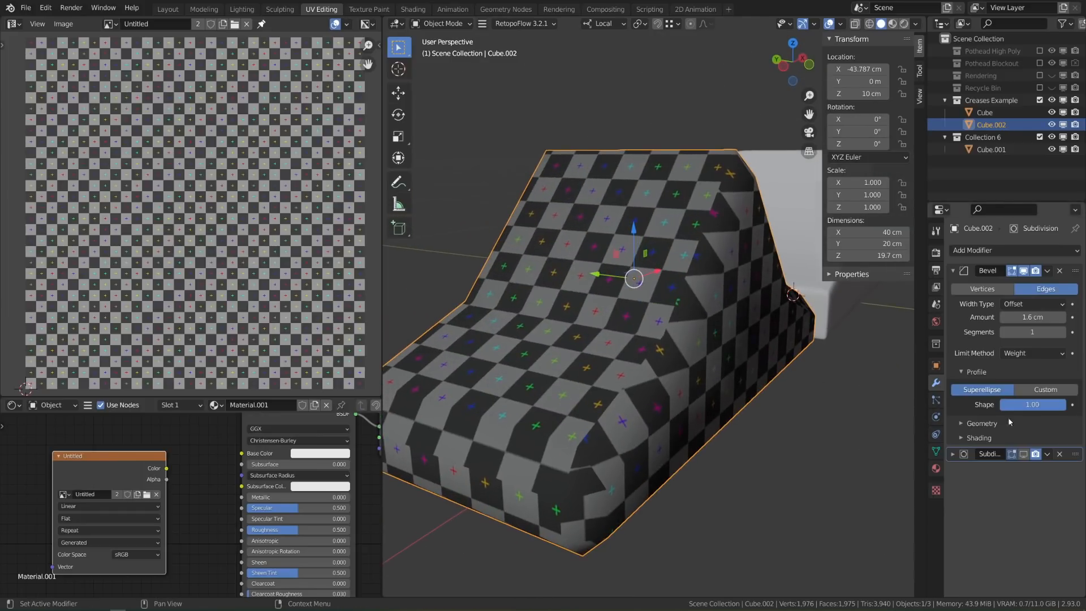
pyautogui.click(1024, 454)
pyautogui.moveTo(646, 358)
pyautogui.mouseDown(button='middle')
pyautogui.moveTo(660, 362)
pyautogui.moveTo(637, 365)
pyautogui.moveTo(654, 351)
pyautogui.mouseUp(button='middle')
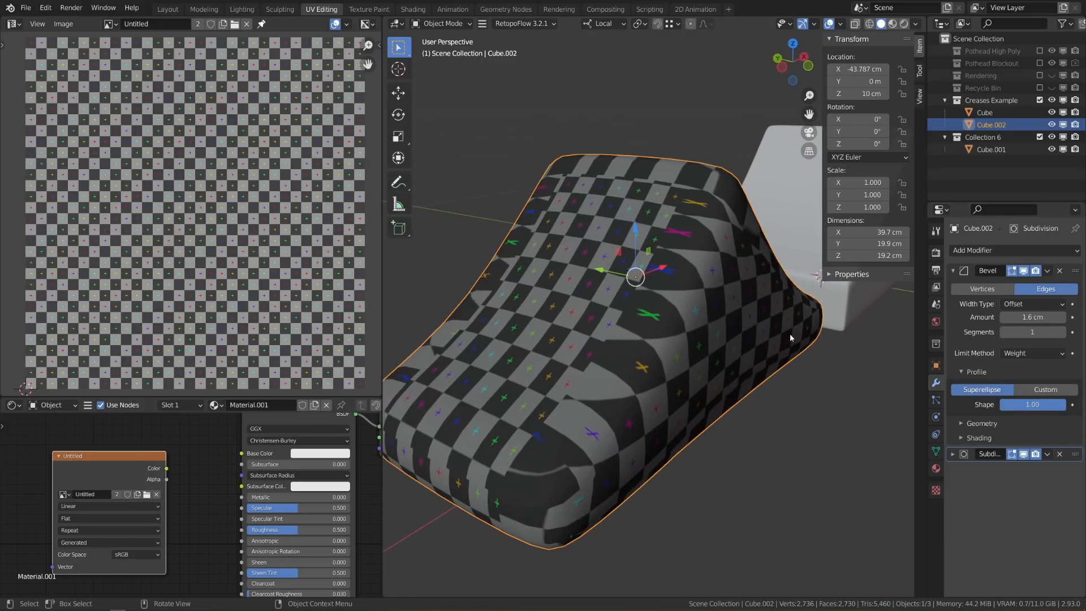
pyautogui.click(1063, 332)
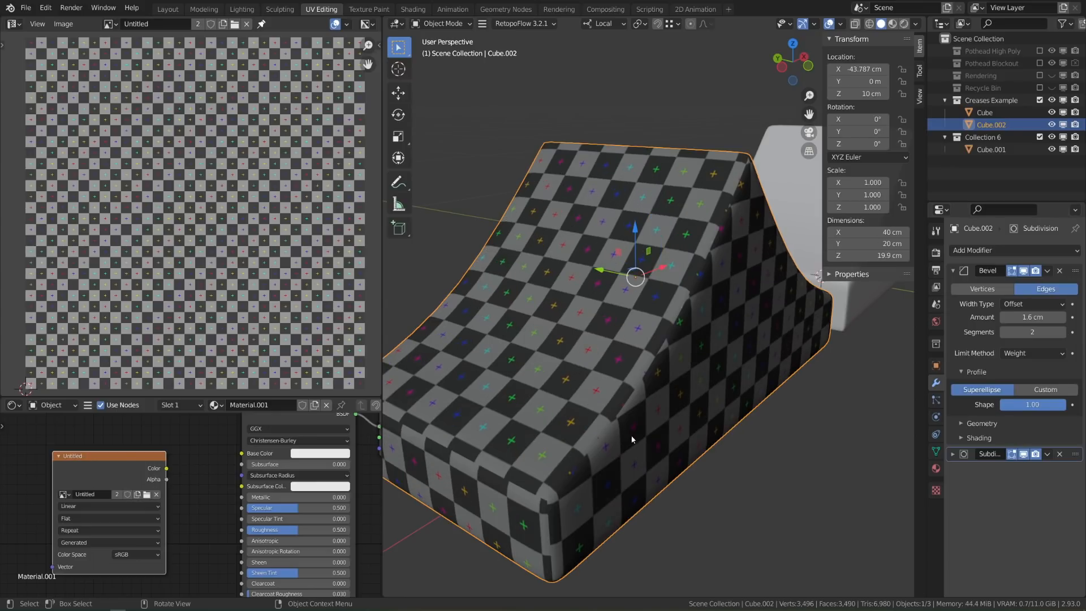
pyautogui.click(1062, 332)
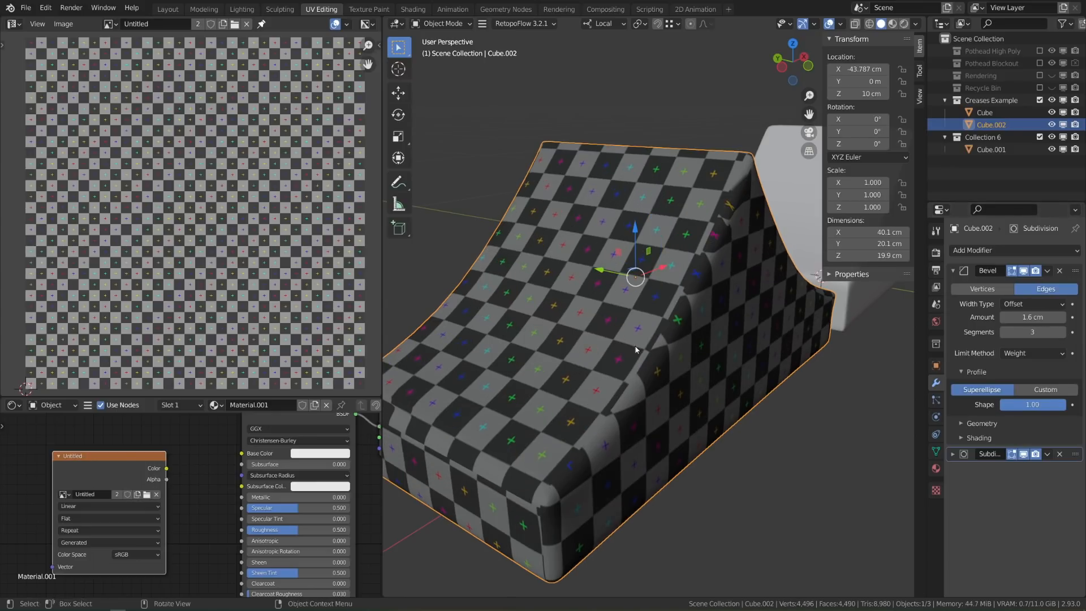
pyautogui.moveTo(673, 339); pyautogui.dragTo(608, 261, button='middle')
pyautogui.moveTo(567, 346); pyautogui.dragTo(612, 331, button='middle')
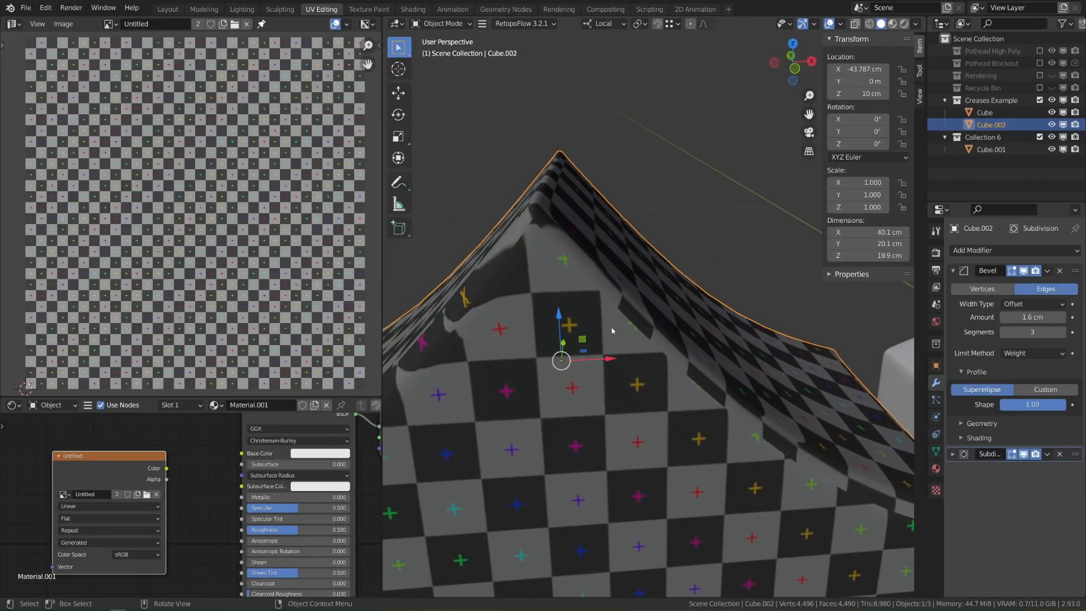
pyautogui.click(1062, 332)
pyautogui.scroll(-2, 611, 354)
pyautogui.moveTo(611, 354); pyautogui.dragTo(656, 347, button='middle')
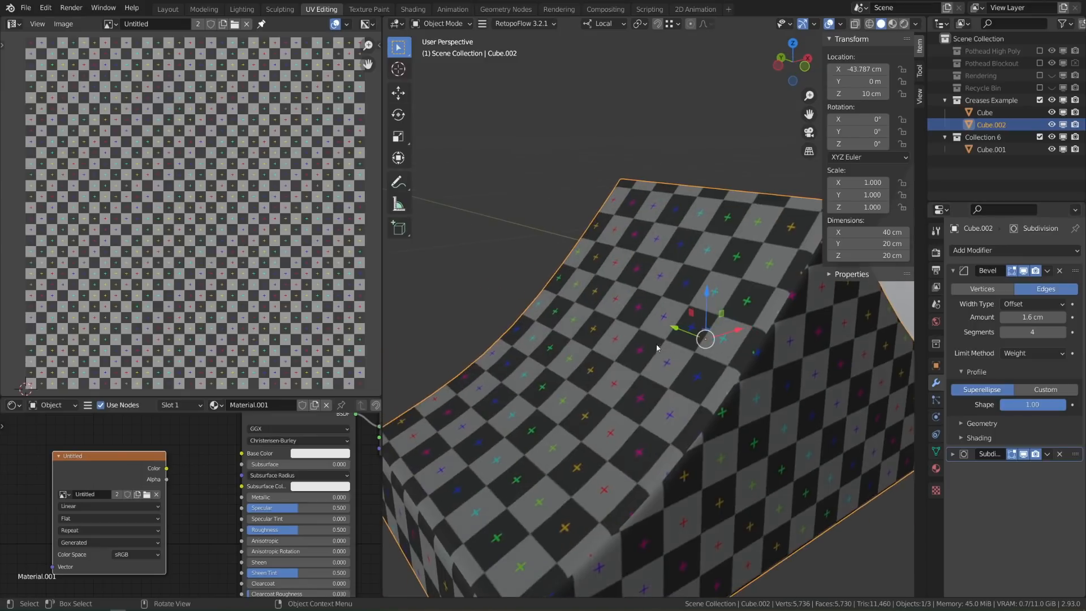
pyautogui.keyDown('shift'); pyautogui.moveTo(673, 438); pyautogui.dragTo(648, 324, button='middle'); pyautogui.keyUp('shift')
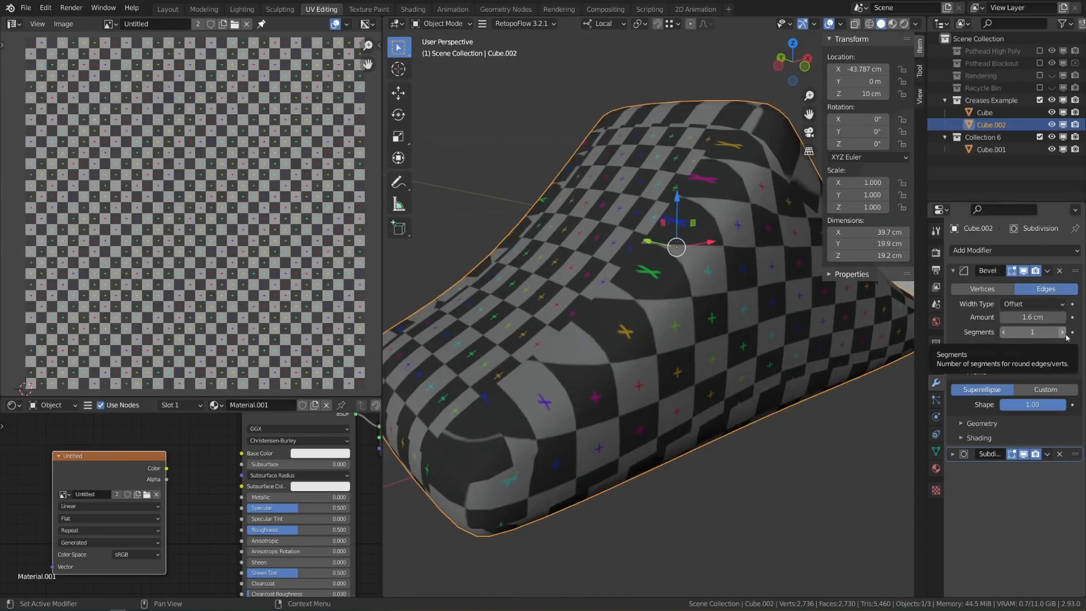
pyautogui.click(1062, 333)
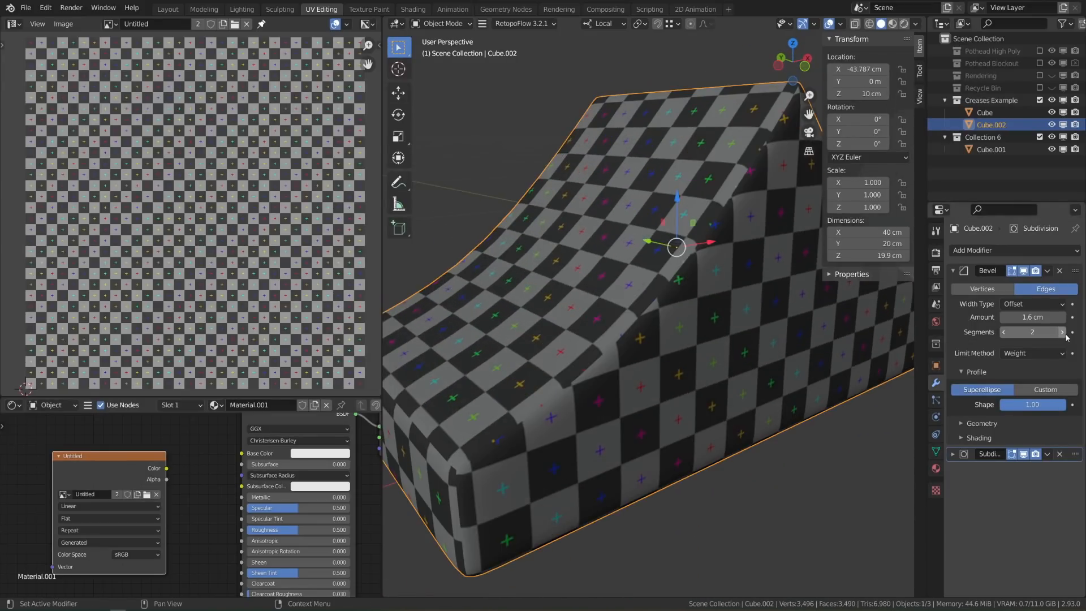
pyautogui.moveTo(626, 391); pyautogui.dragTo(867, 323, button='middle')
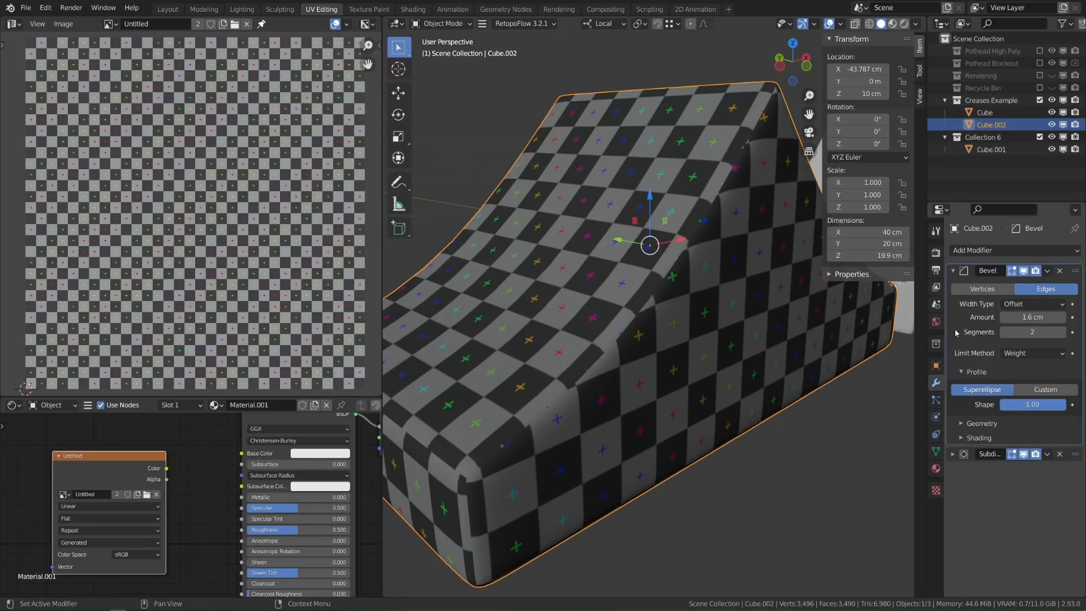
# Apply the Bevel to the ramp mesh and re-unwrap all of its UVs
pyautogui.hotkey('ctrl', 'a')
pyautogui.press('Tab')
pyautogui.press('a')
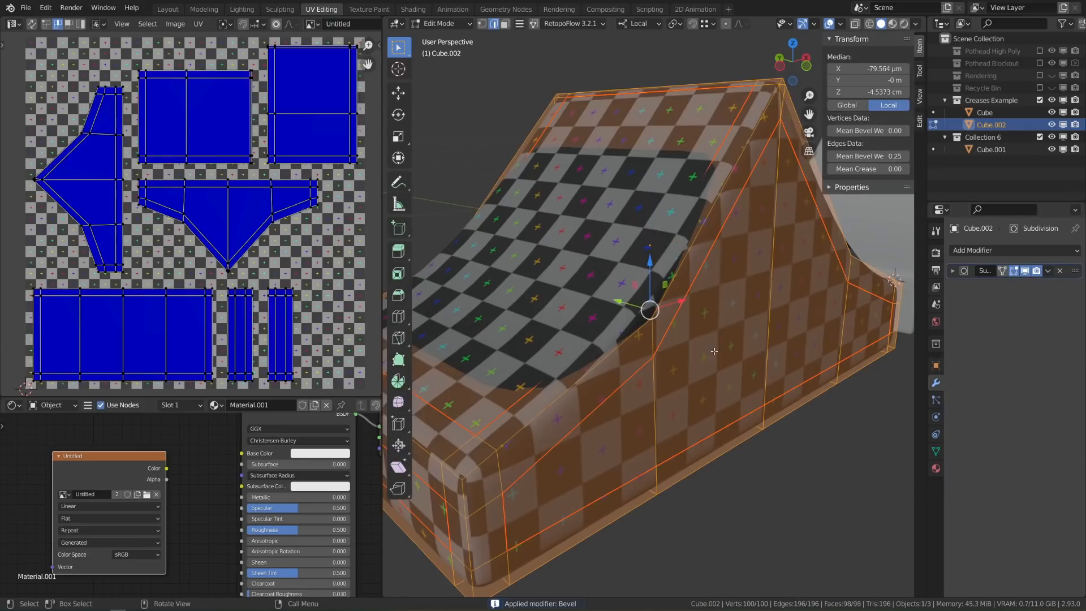
pyautogui.press('u')
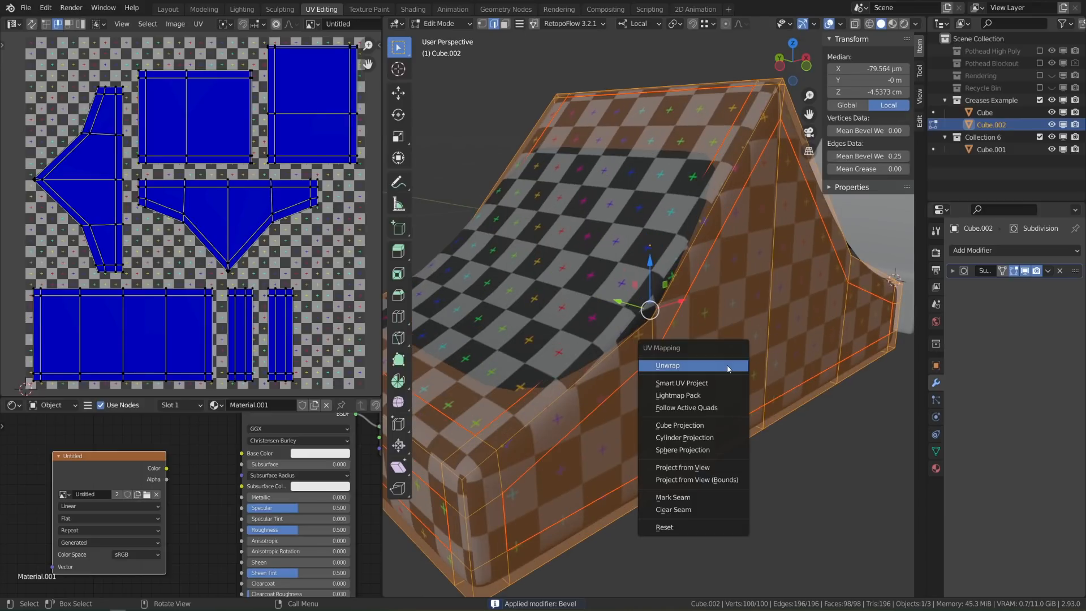
pyautogui.click(718, 356)
pyautogui.press('Tab')
pyautogui.click(568, 318)
pyautogui.moveTo(568, 318); pyautogui.dragTo(619, 382, button='middle')
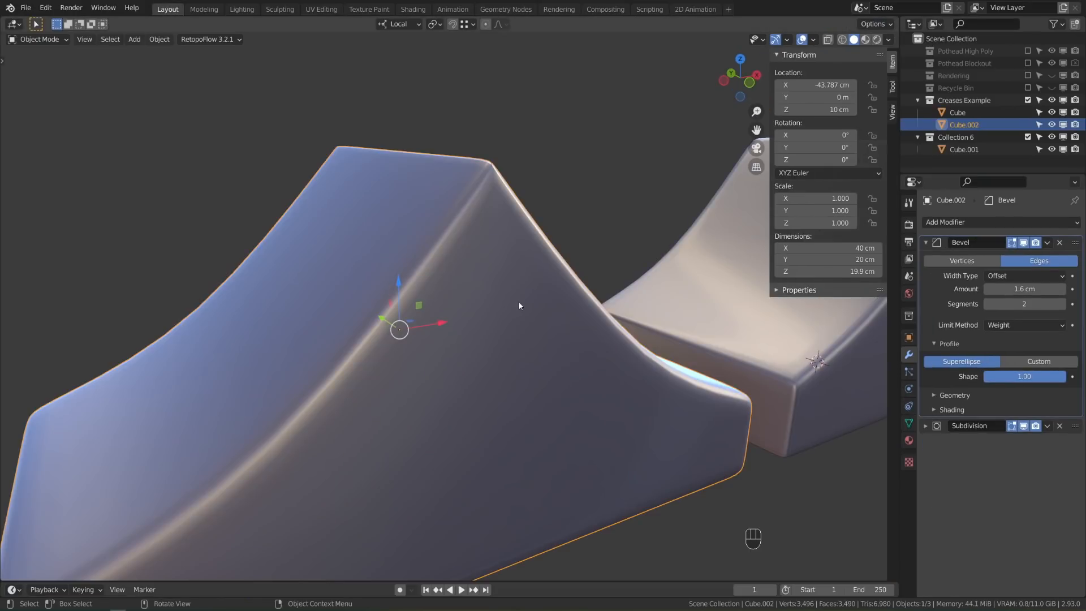
# In Edit Mode, test-move the ramp's top ridge edge and undo the move
pyautogui.press('Tab')
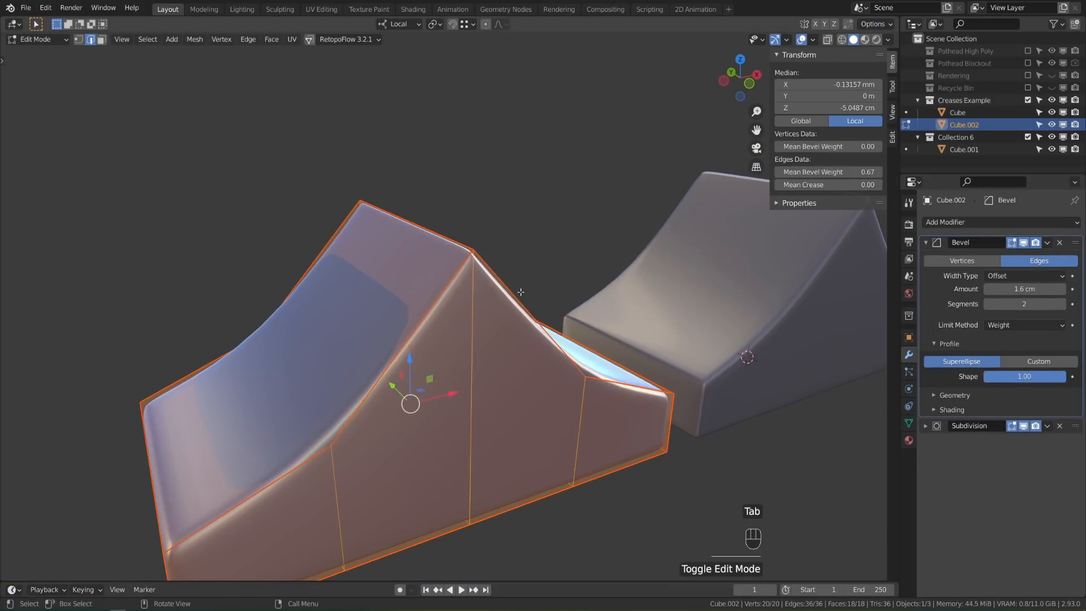
pyautogui.press('2')
pyautogui.click(424, 228)
pyautogui.moveTo(403, 170); pyautogui.dragTo(403, 207)
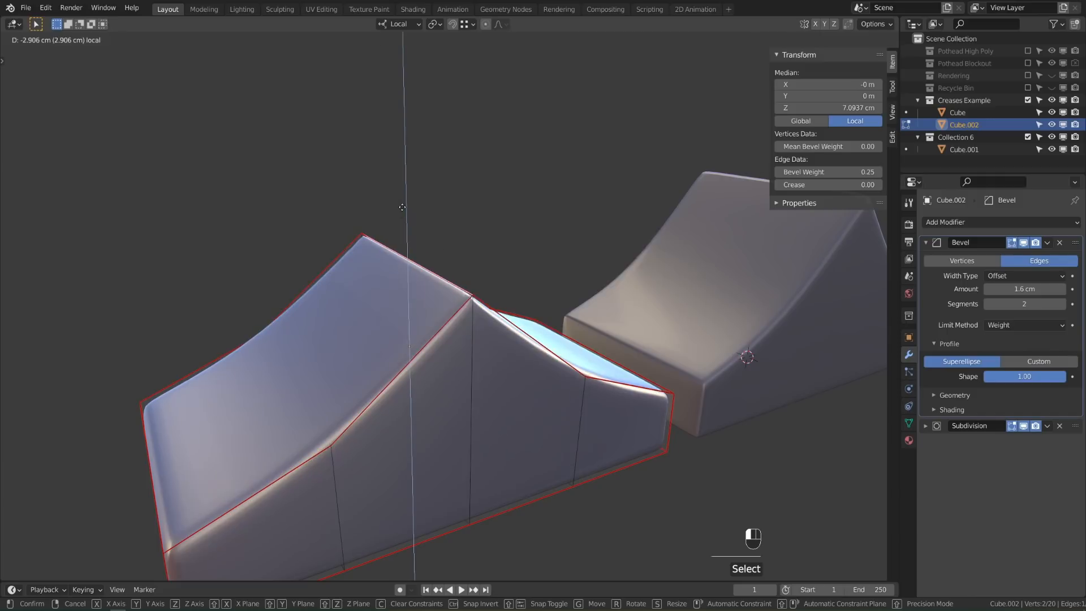
pyautogui.hotkey('ctrl', 'z')
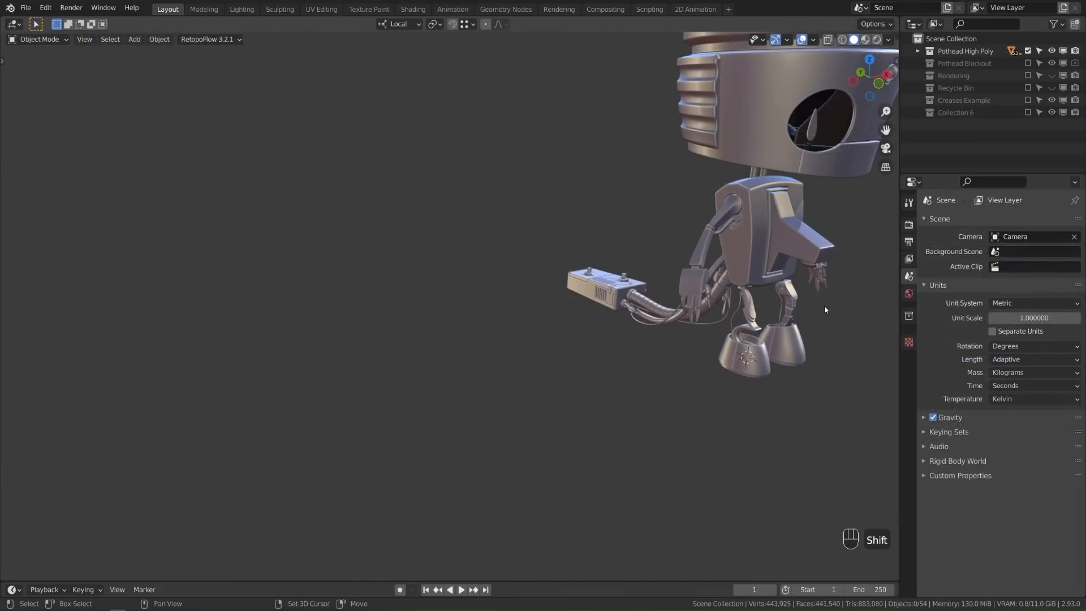
# Navigate across the robot model to its head and select the Pot object
pyautogui.keyDown('shift'); pyautogui.moveTo(823, 307); pyautogui.dragTo(587, 412, button='middle'); pyautogui.keyUp('shift')
pyautogui.scroll(-1, 637, 437)
pyautogui.scroll(1, 573, 419)
pyautogui.scroll(-1, 599, 422)
pyautogui.keyDown('shift'); pyautogui.moveTo(490, 259); pyautogui.dragTo(549, 310, button='middle'); pyautogui.keyUp('shift')
pyautogui.scroll(4, 547, 307)
pyautogui.scroll(3, 607, 277)
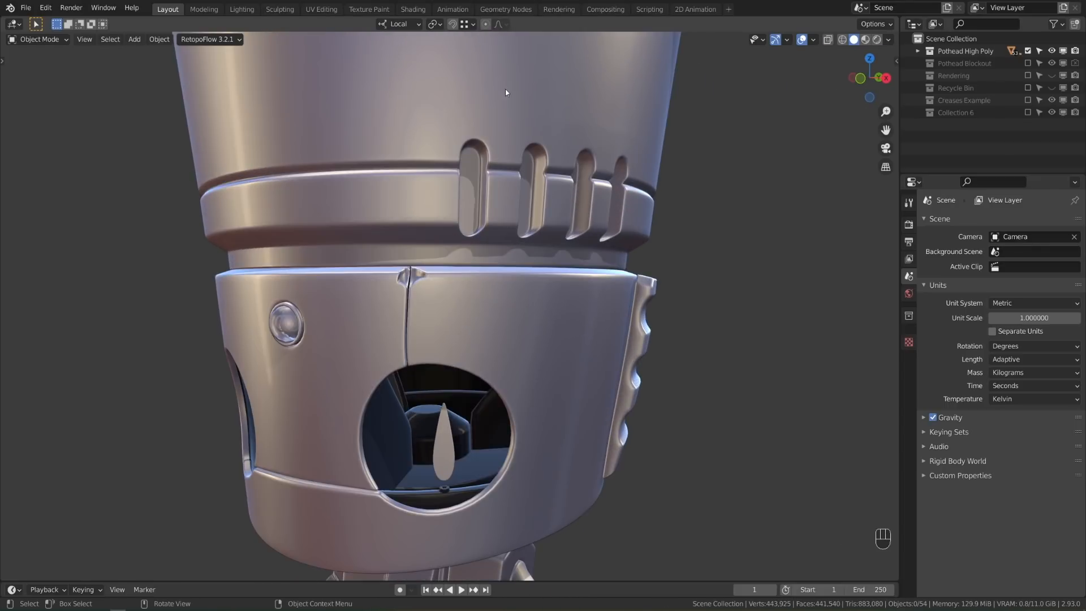
pyautogui.click(513, 203)
# Pan over the pot head and torso, then frame the whole robot
pyautogui.keyDown('shift'); pyautogui.moveTo(632, 333); pyautogui.dragTo(635, 137, button='middle'); pyautogui.keyUp('shift')
pyautogui.keyDown('shift'); pyautogui.moveTo(660, 452); pyautogui.dragTo(629, 471, button='middle'); pyautogui.keyUp('shift')
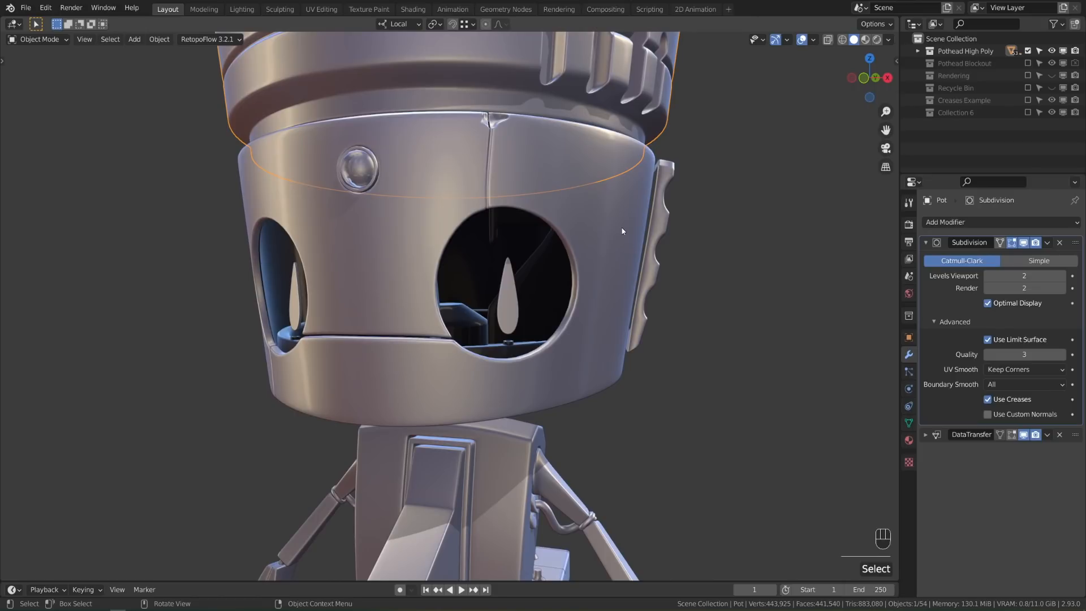
pyautogui.keyDown('shift'); pyautogui.moveTo(571, 257); pyautogui.dragTo(600, 283, button='middle'); pyautogui.keyUp('shift')
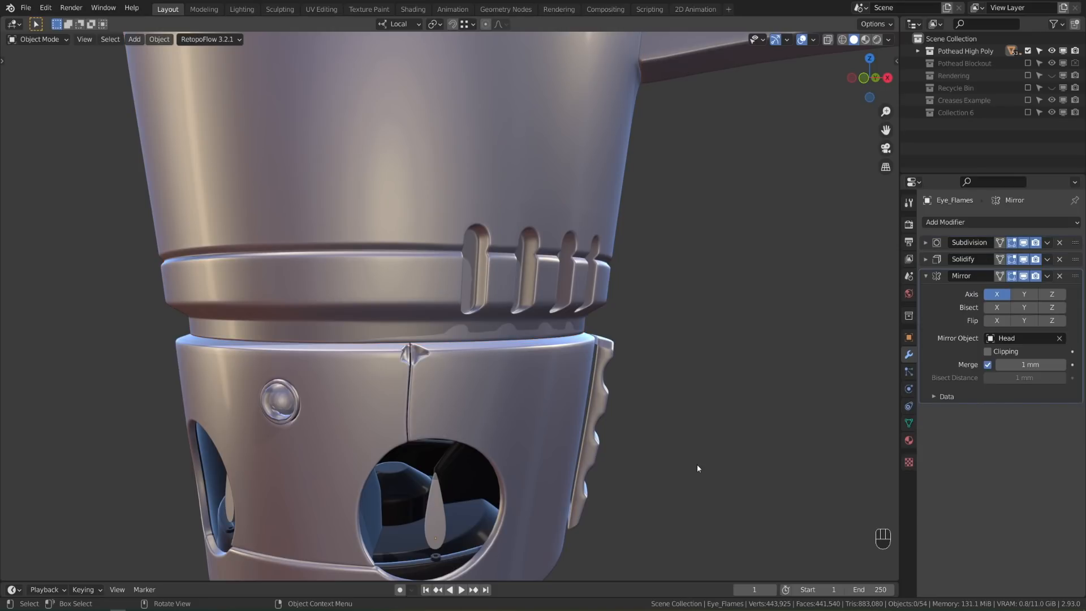
pyautogui.scroll(-6, 697, 464)
pyautogui.keyDown('shift'); pyautogui.moveTo(684, 516); pyautogui.dragTo(671, 451, button='middle'); pyautogui.keyUp('shift')
pyautogui.scroll(2, 684, 458)
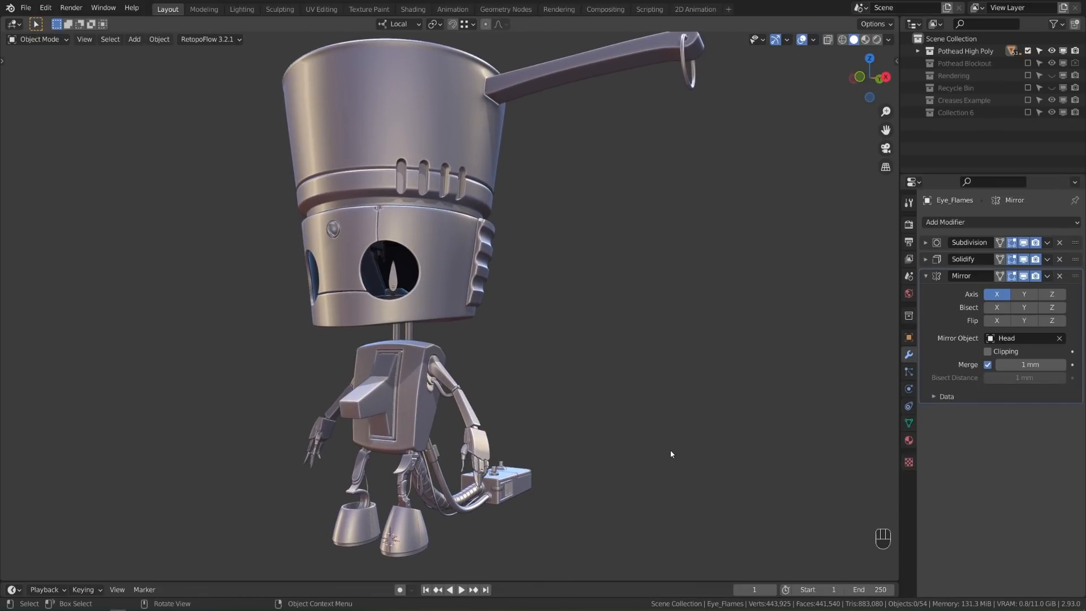